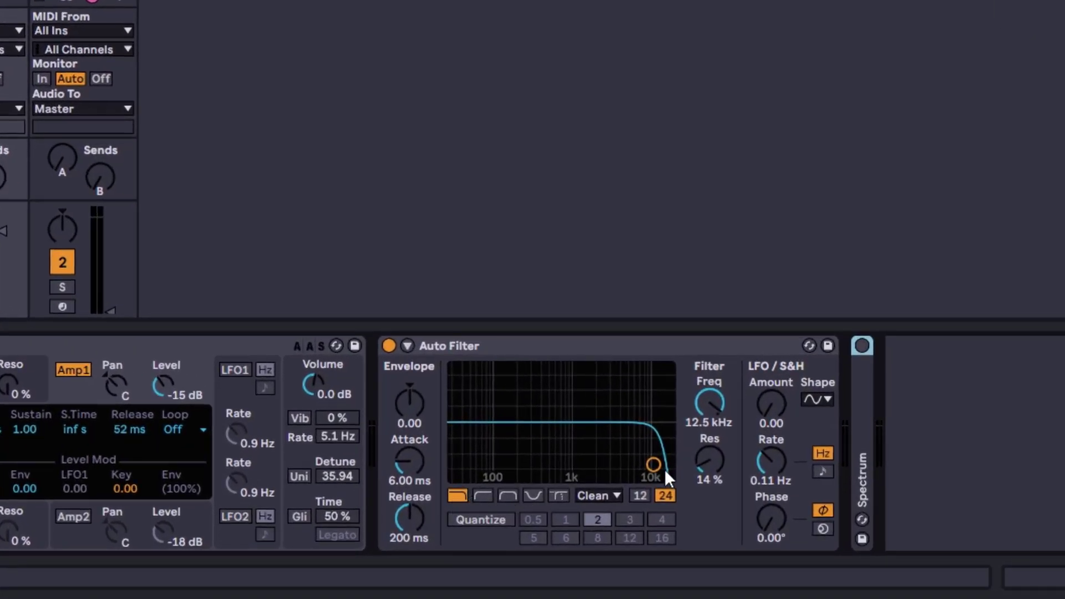
- Lower the low-pass cutoff to about 1.72 kHz with 19% resonance, comparing the 12 and 24 slopes and ending on 12
left_click_drag(655, 463, 622, 464)
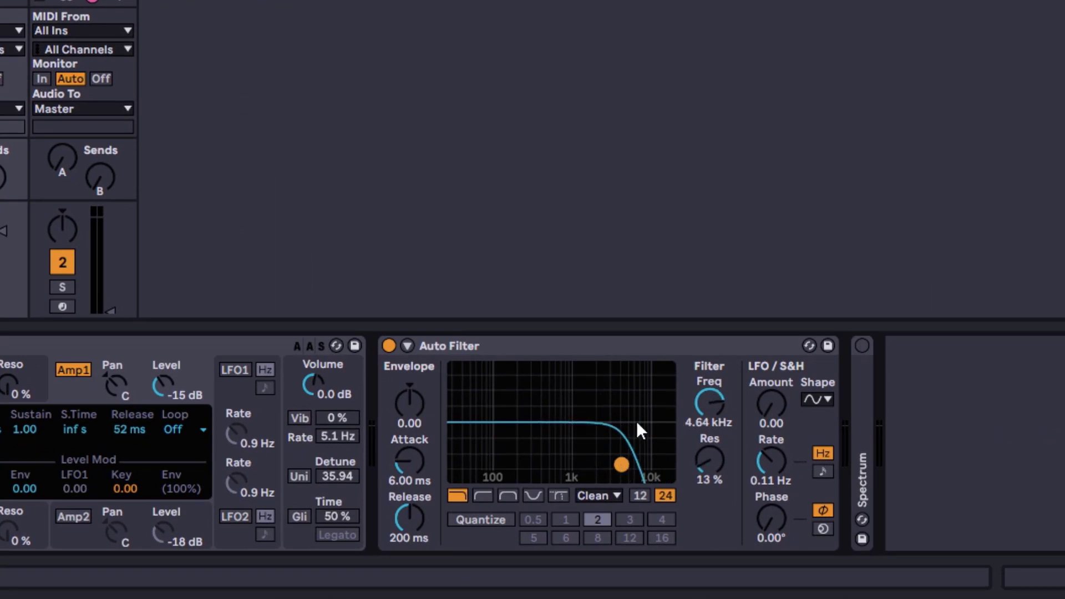
left_click(645, 494)
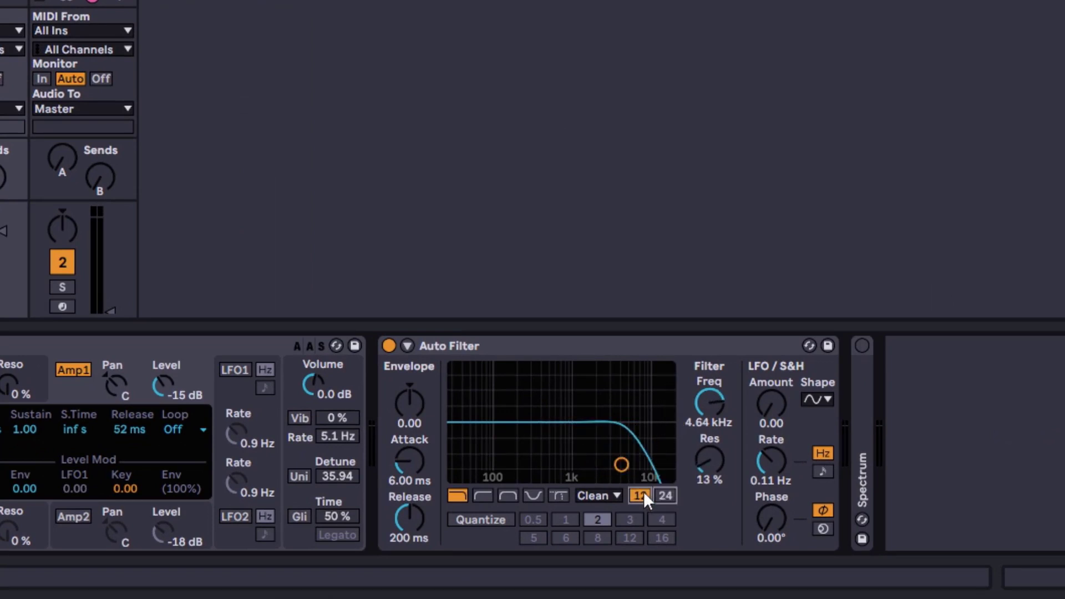
left_click_drag(621, 465, 589, 460)
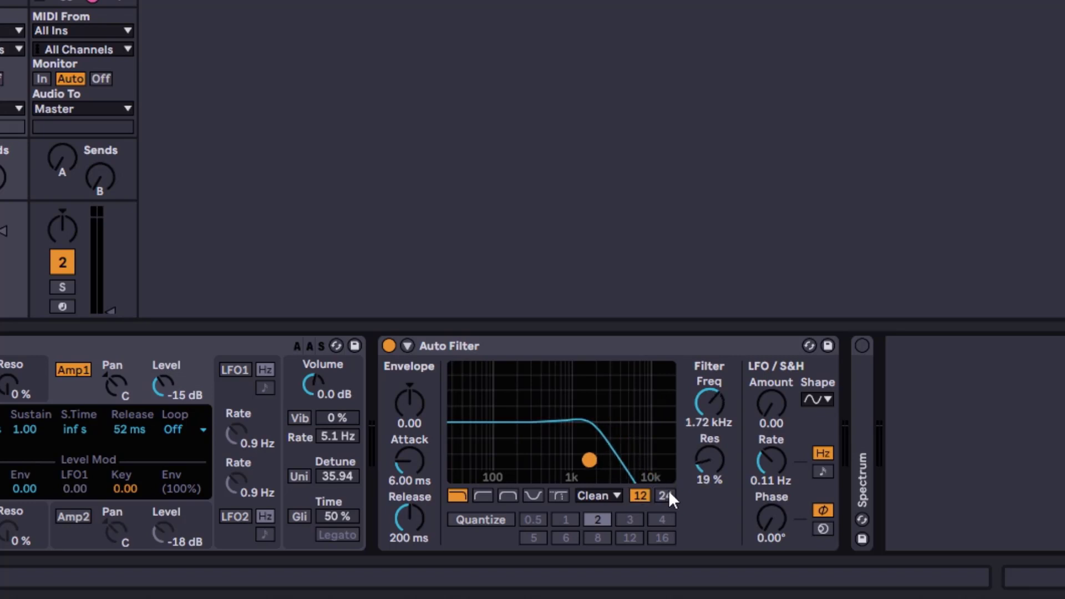
left_click(665, 496)
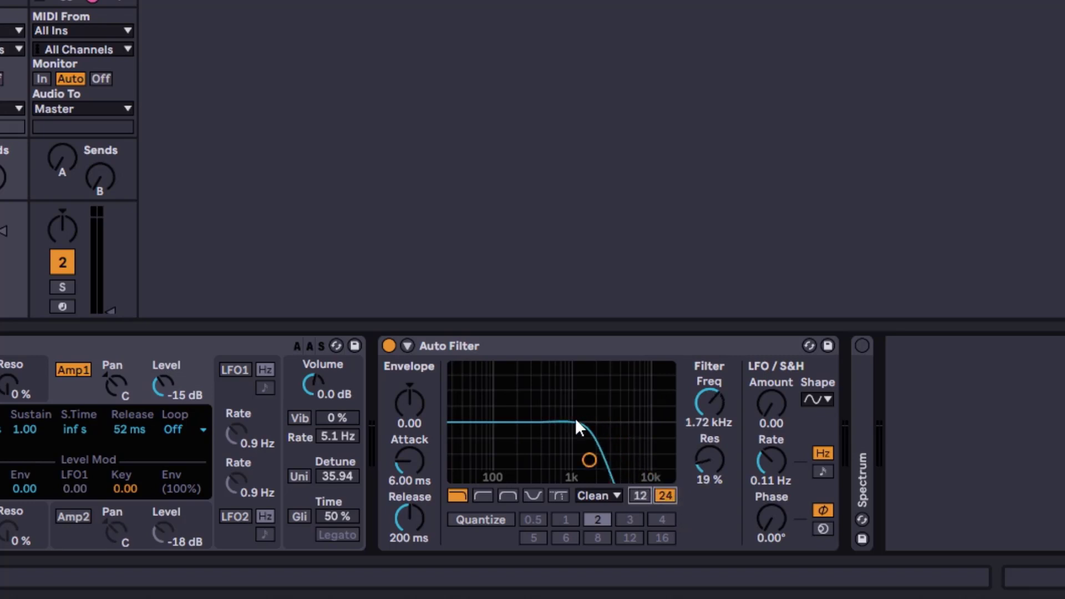
left_click(640, 497)
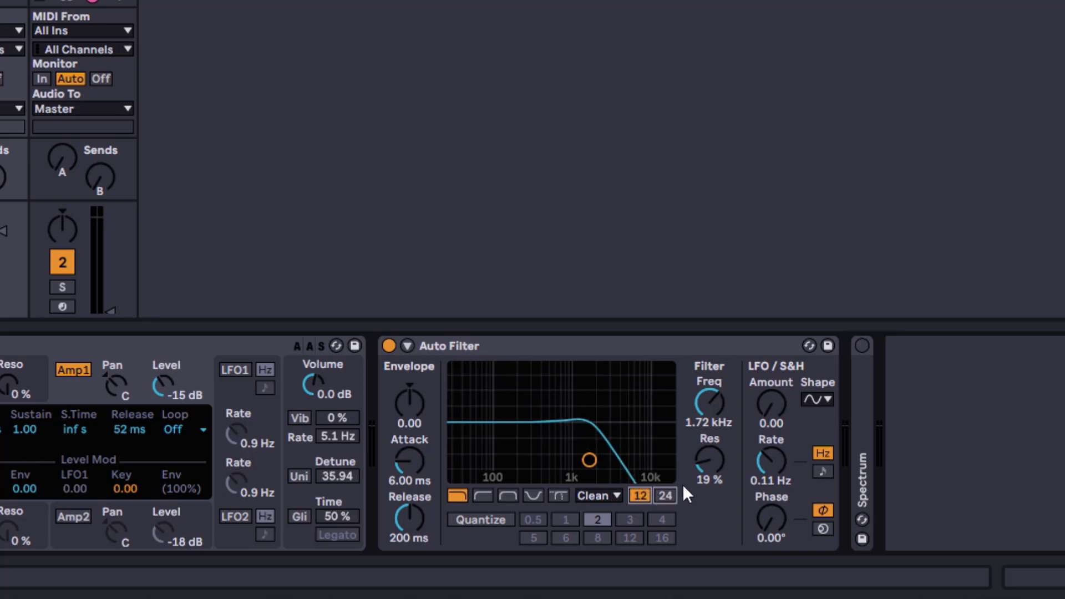
- Try the high-pass filter, move the frequency to about 1.01 kHz, and compare low-pass before switching to band-pass
left_click(480, 496)
left_click_drag(595, 471, 572, 460)
left_click(456, 496)
left_click(507, 496)
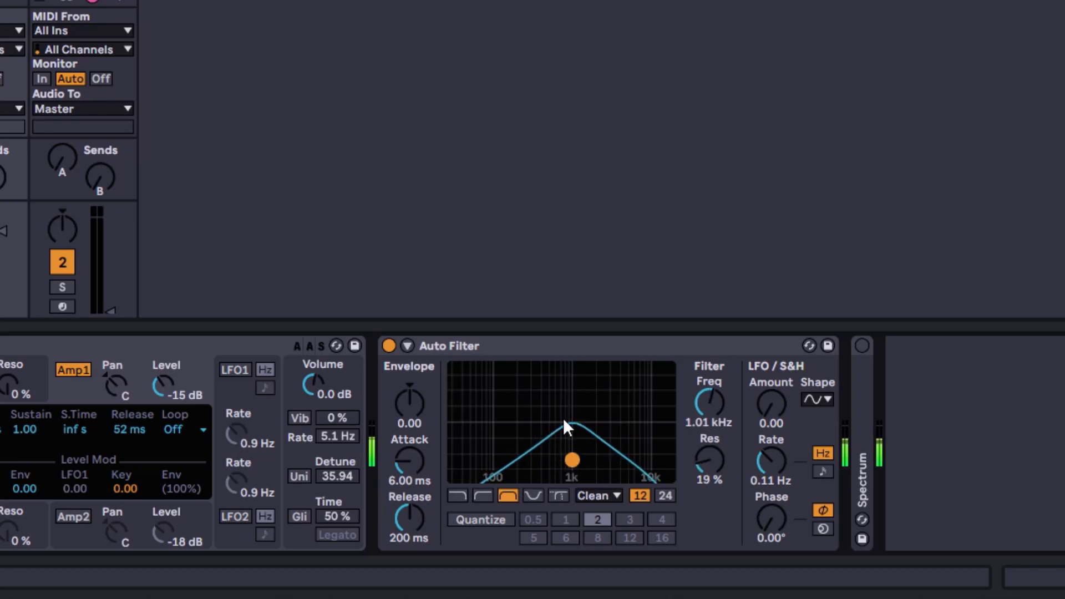
- Unfold and enable the Spectrum device, and expand its frequency display above the device chain
double_click(866, 427)
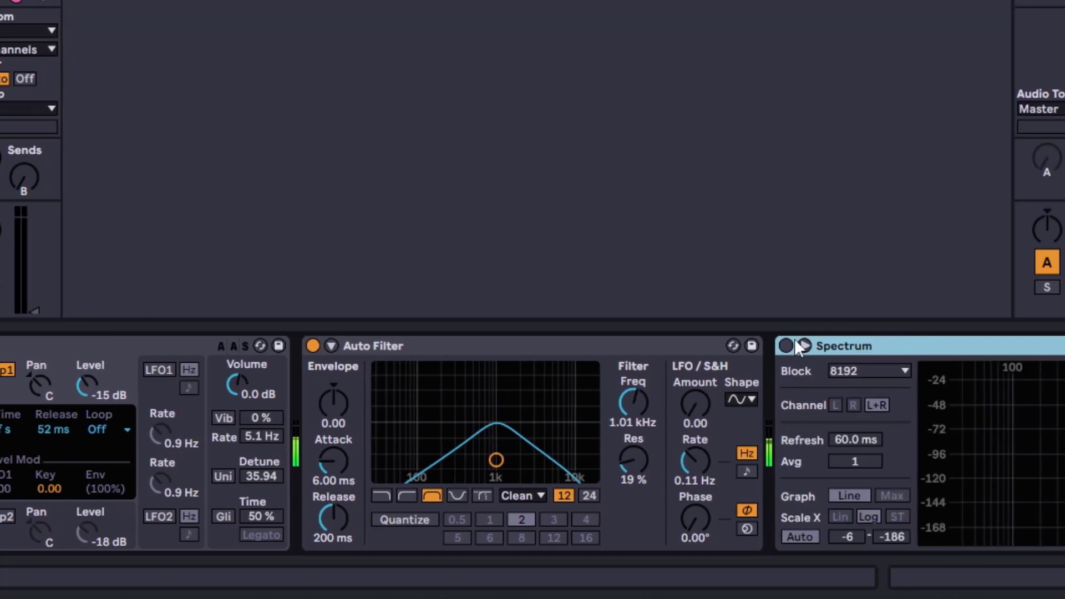
left_click(596, 346)
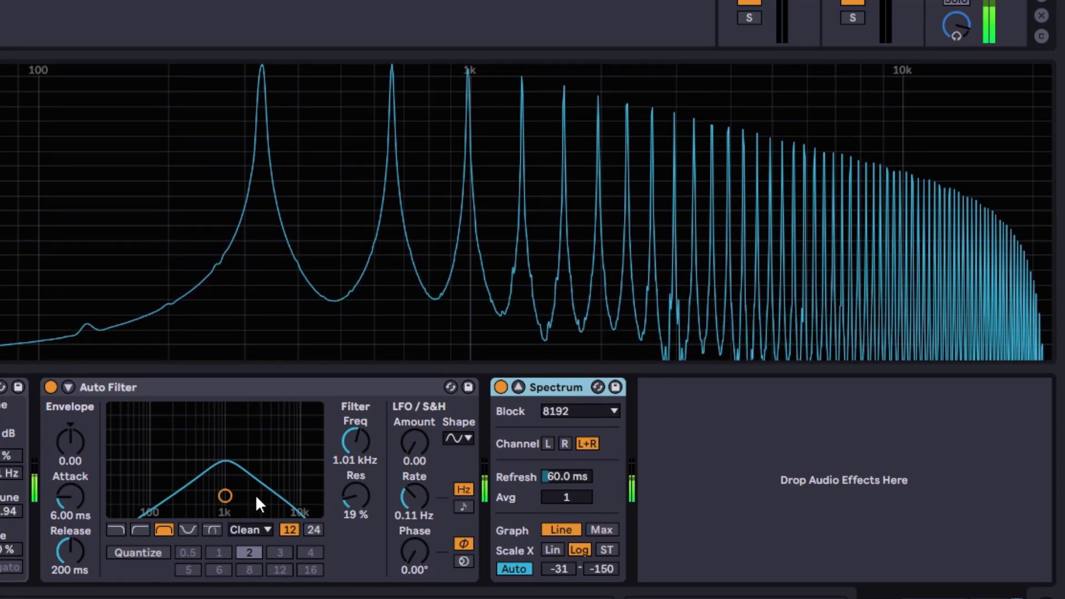
- Sweep the band-pass filter up to about 4.98 kHz at 55% resonance and back down to about 658 Hz at 32%
left_click_drag(226, 495, 261, 482)
left_click_drag(356, 495, 356, 482)
left_click_drag(248, 482, 274, 466)
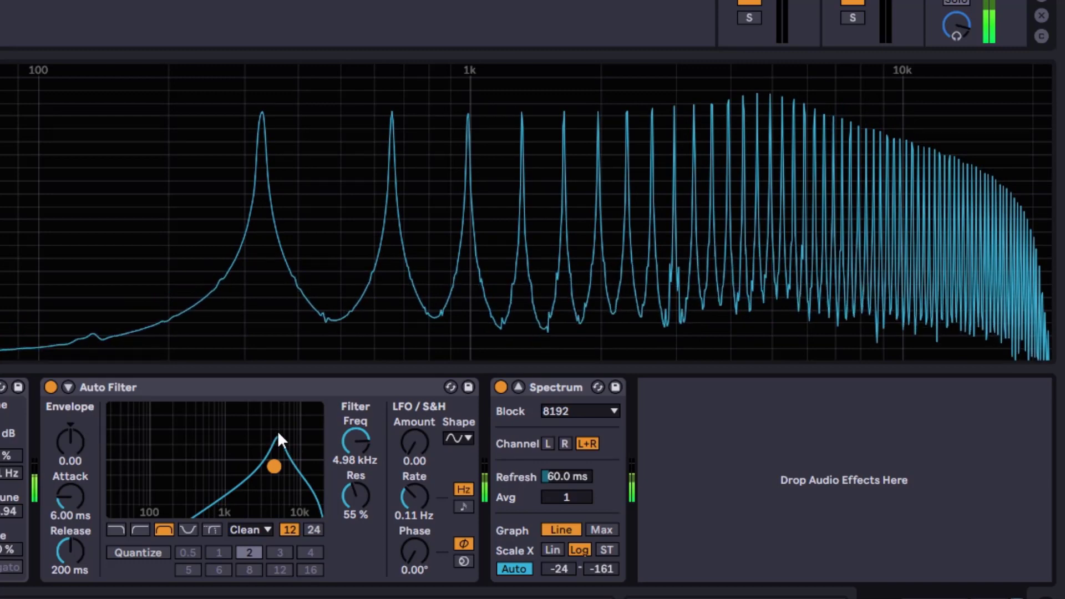
left_click_drag(278, 438, 211, 484)
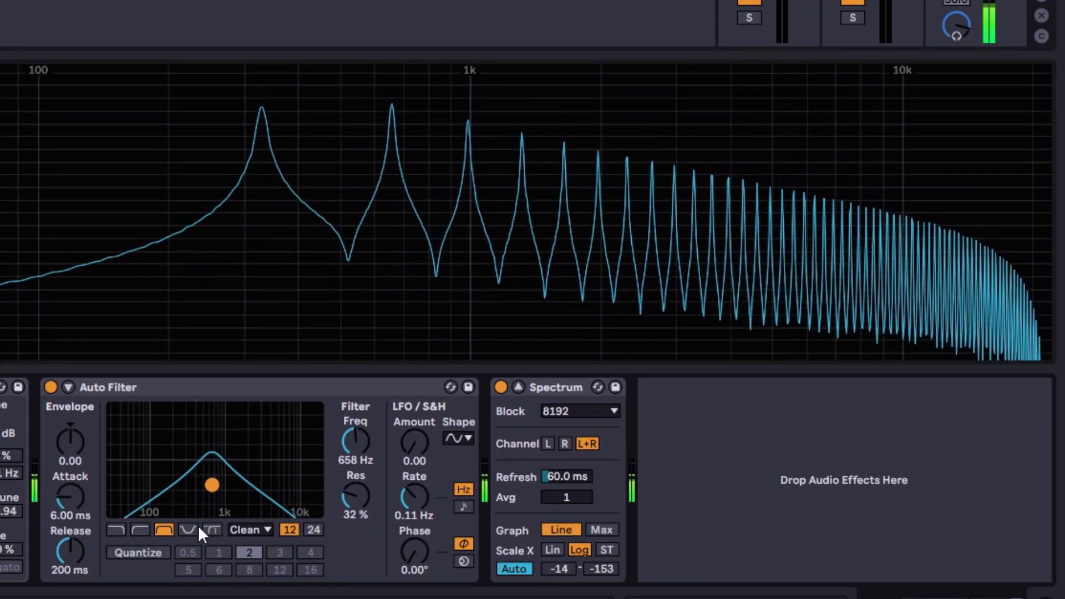
- Switch Auto Filter to the notch type, with its frequency at about 1.25 kHz and resonance at 0%
left_click(187, 530)
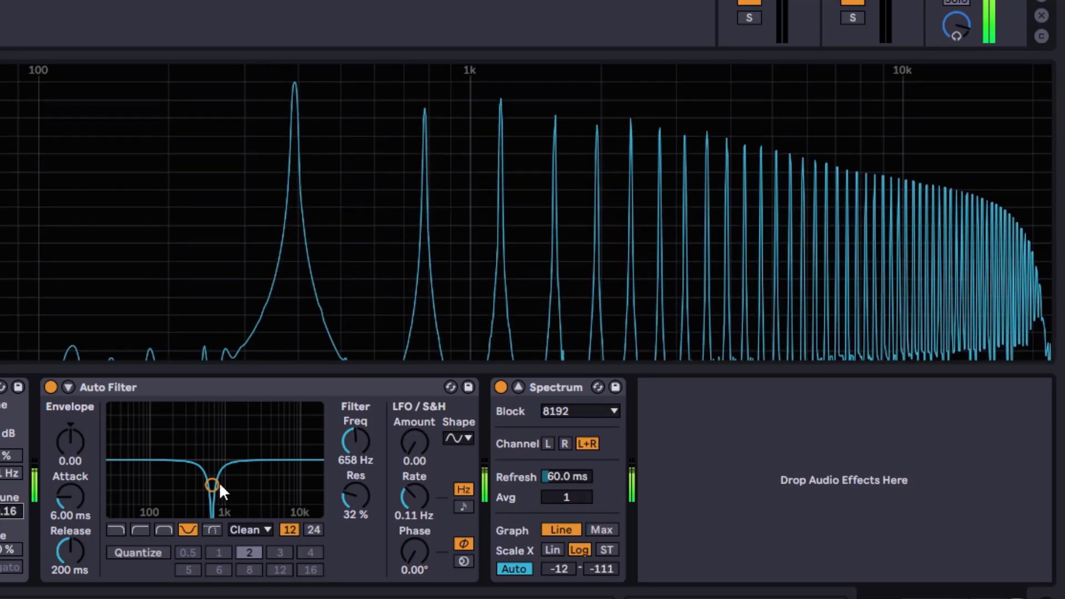
mouse_move(216, 483)
left_mouse_down()
mouse_move(224, 470)
mouse_move(232, 494)
left_mouse_up()
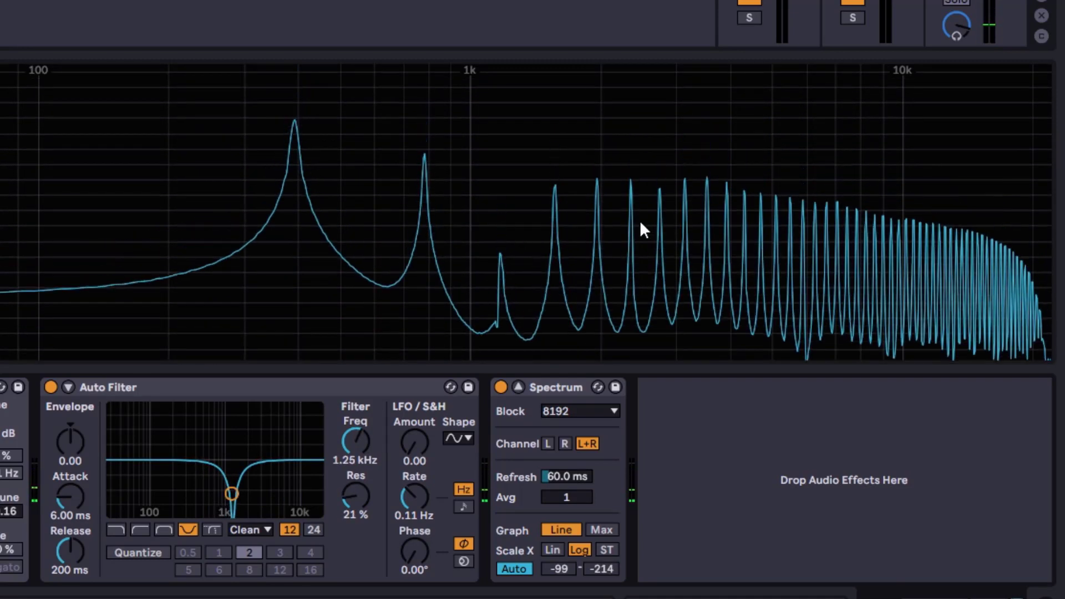
mouse_move(341, 501)
left_mouse_down()
mouse_move(342, 459)
mouse_move(341, 510)
left_mouse_up()
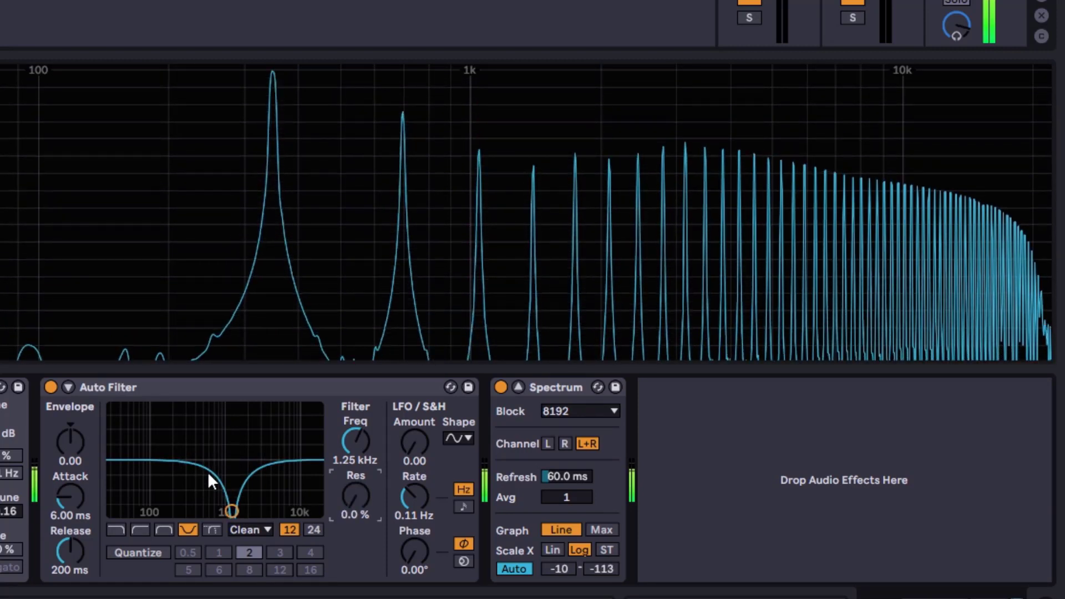
- Try the notch with the 24 slope at 4.55 kHz, and return to the 12 slope with the frequency at 19.9 kHz
left_click(313, 530)
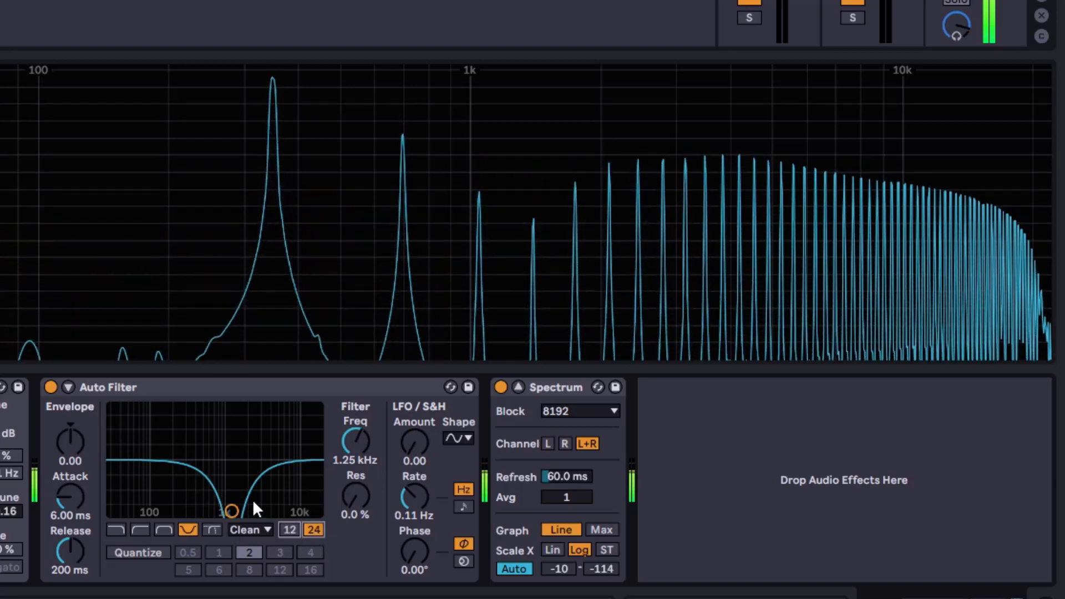
mouse_move(355, 442)
left_mouse_down()
mouse_move(356, 413)
mouse_move(351, 436)
left_mouse_up()
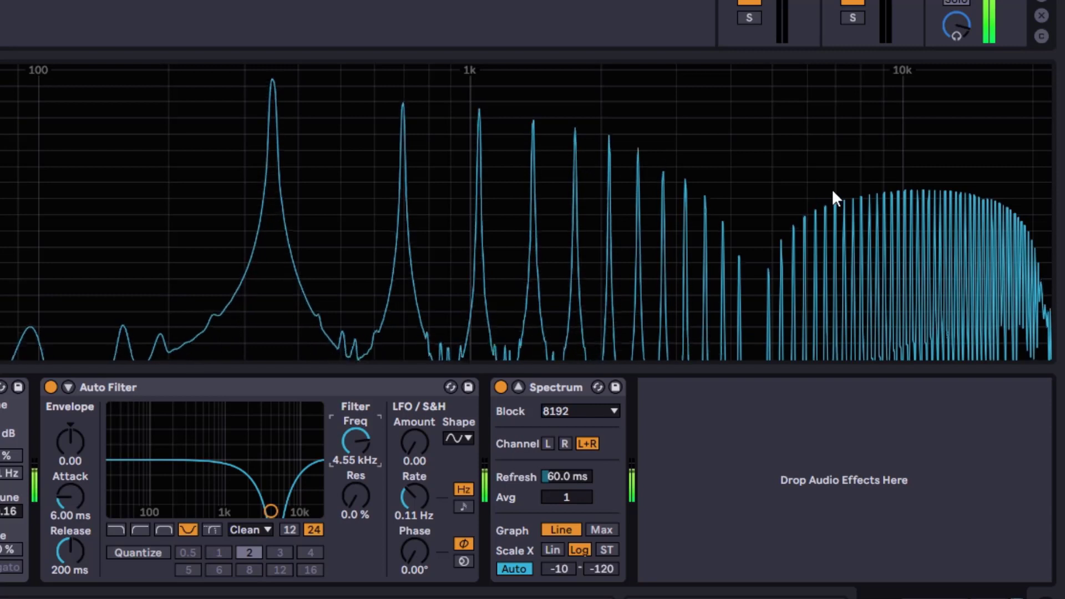
mouse_move(366, 504)
left_mouse_down()
mouse_move(366, 439)
mouse_move(366, 513)
left_mouse_up()
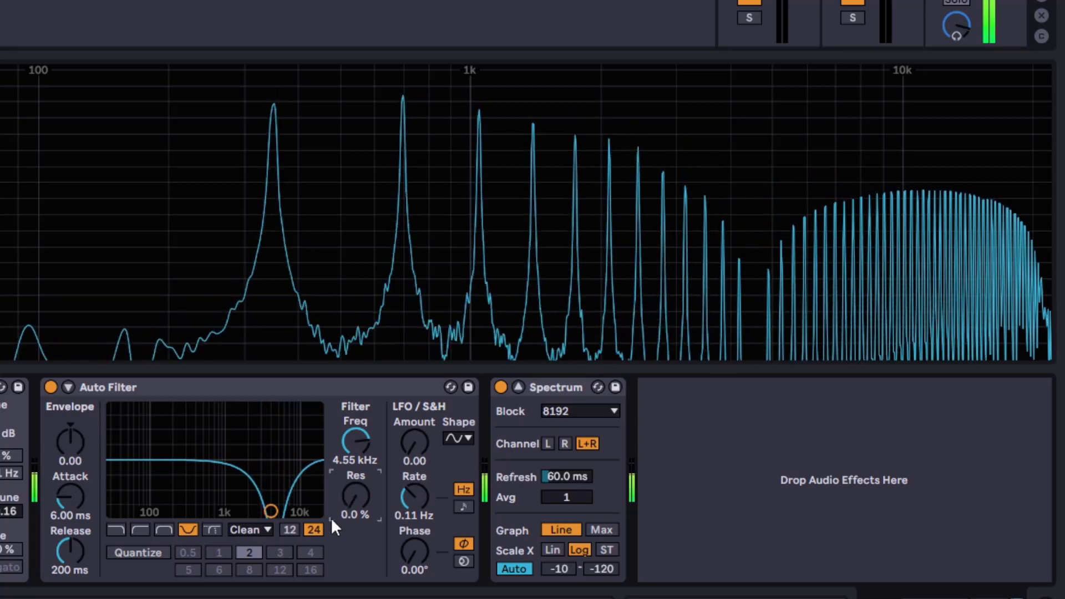
left_click(290, 529)
left_click_drag(361, 451, 361, 422)
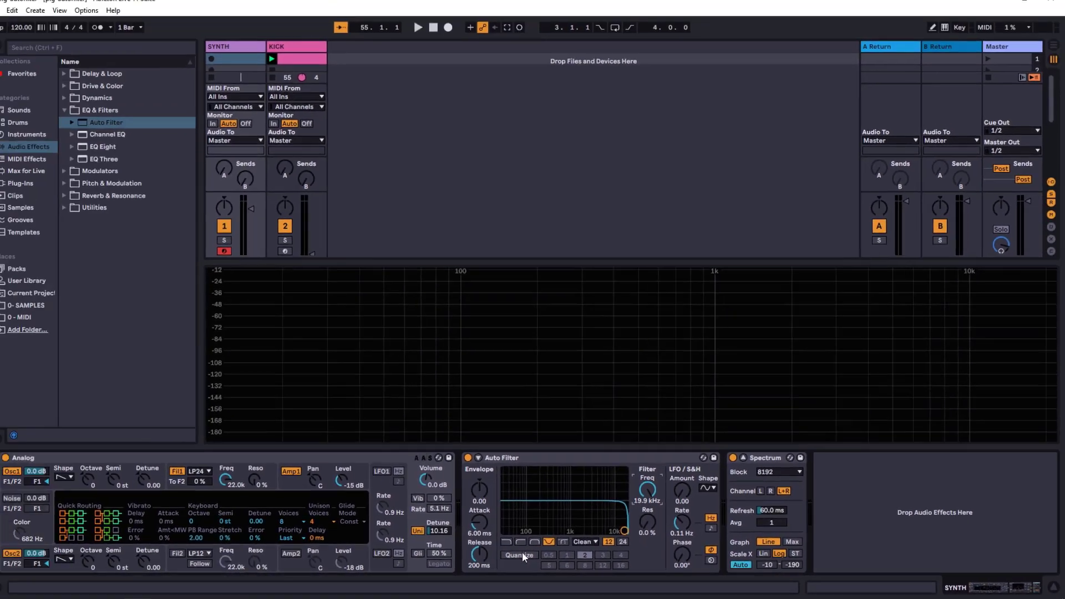
- Switch Auto Filter to the Morph filter type, comparing it once against the notch type
left_click(571, 542)
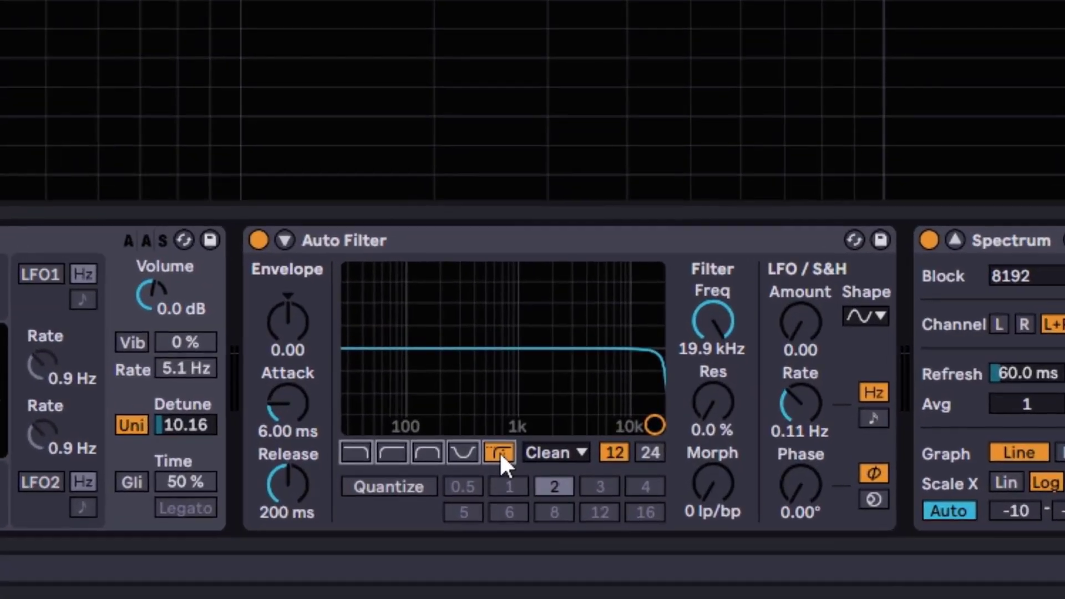
left_click(473, 242)
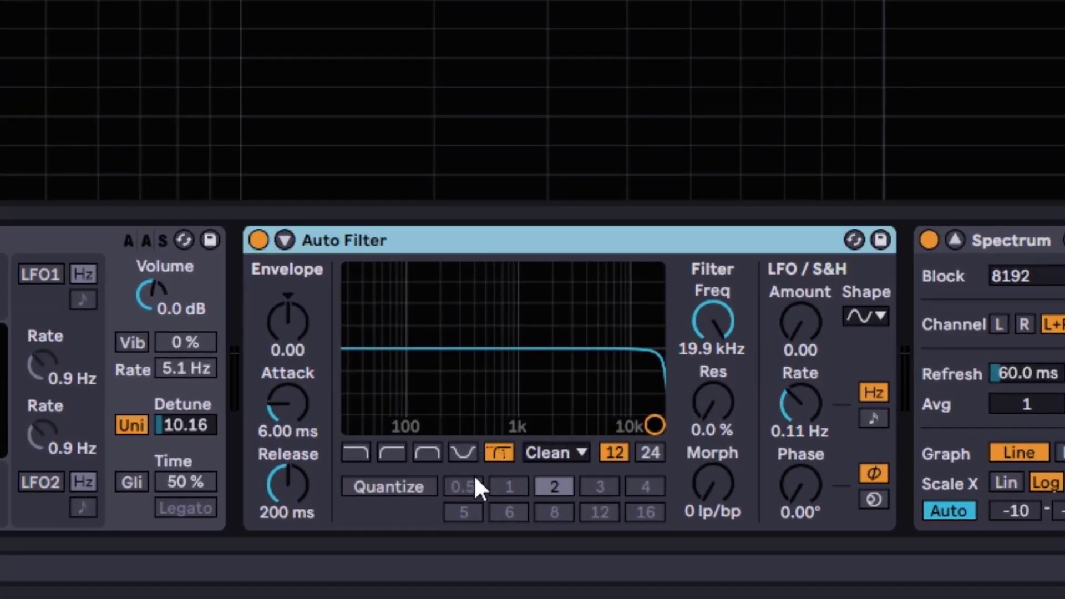
left_click(464, 452)
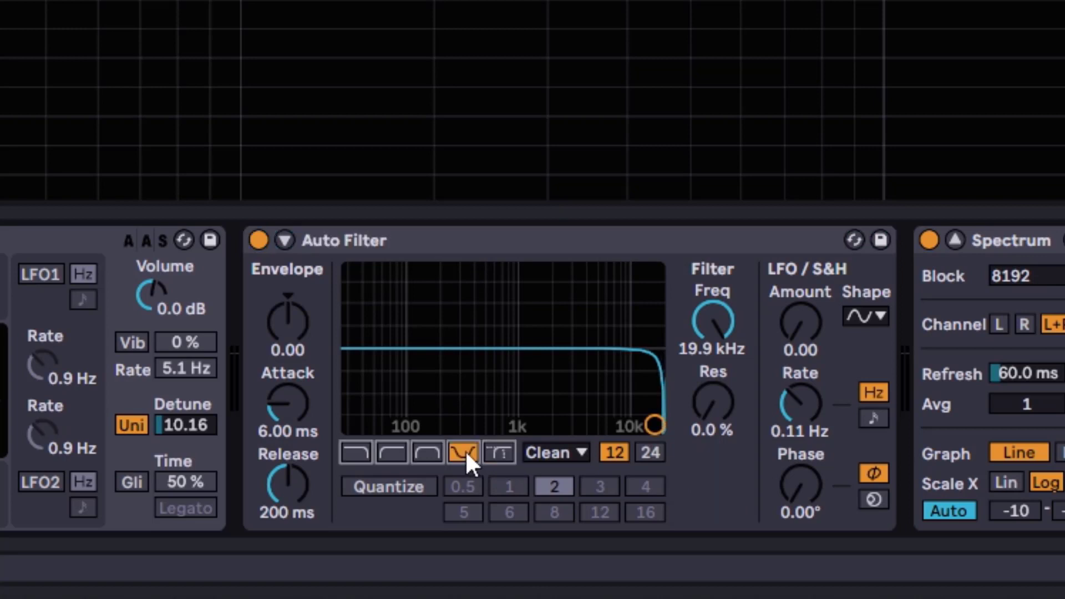
left_click(501, 453)
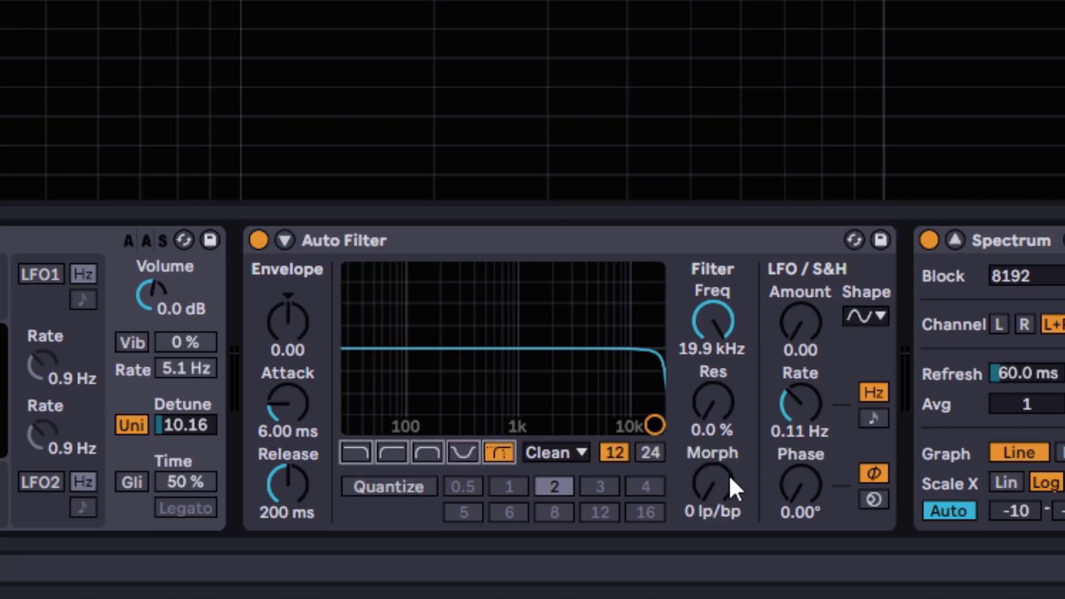
mouse_move(720, 331)
left_mouse_down()
mouse_move(720, 384)
mouse_move(720, 331)
left_mouse_up()
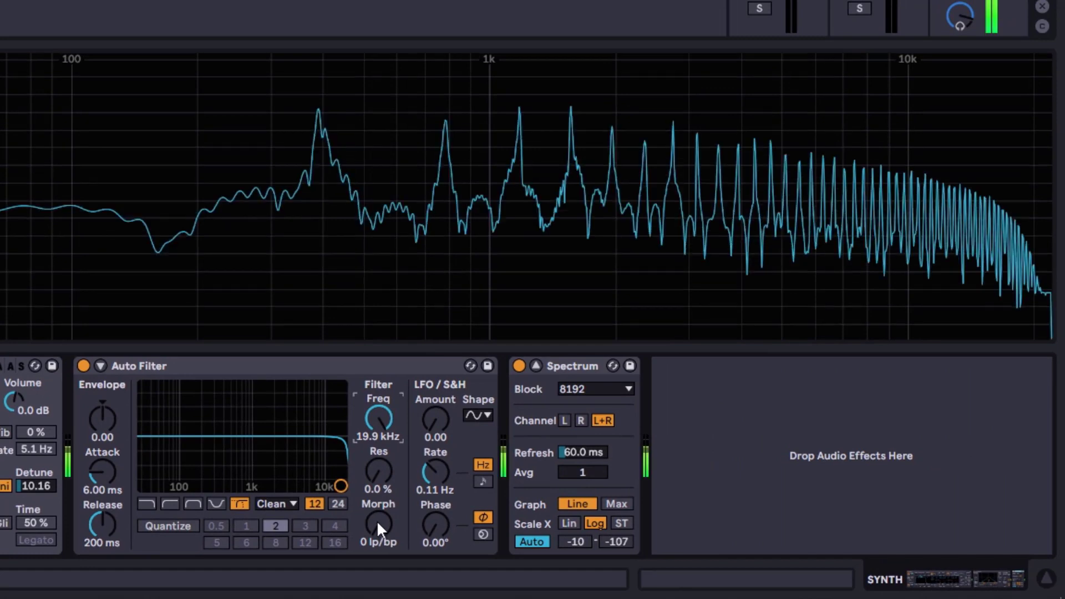
- Raise Morph to 57 hp/no, lower the filter frequency to 2.69 kHz, and readjust Morph to 73 lp/bp
left_click_drag(378, 524, 373, 469)
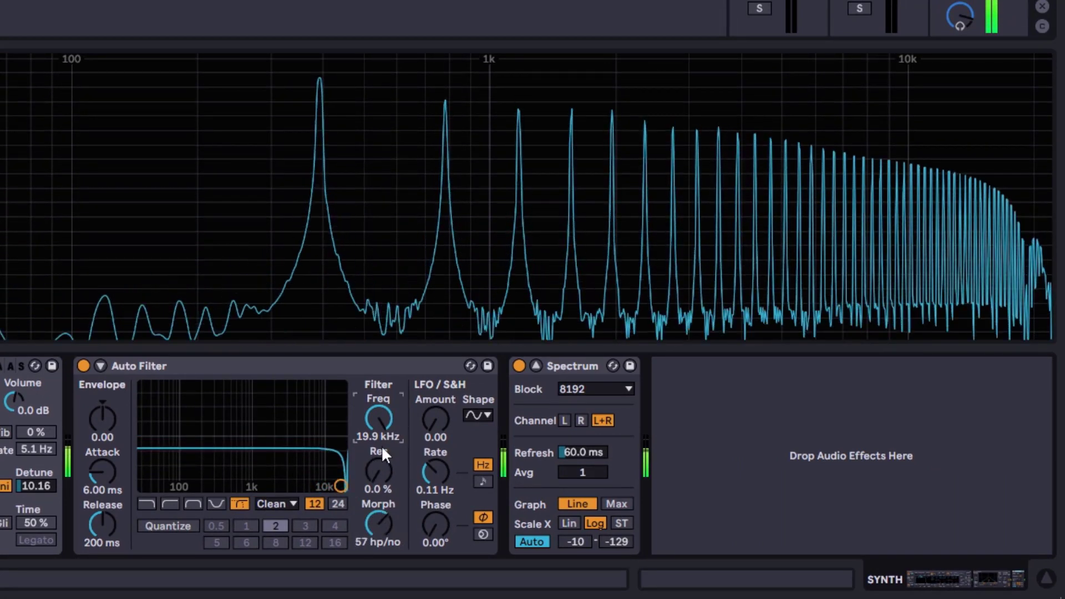
left_click_drag(379, 420, 380, 466)
left_click_drag(379, 523, 380, 515)
mouse_move(379, 525)
left_mouse_down()
mouse_move(379, 484)
mouse_move(379, 533)
mouse_move(379, 413)
mouse_move(381, 518)
left_mouse_up()
- Apply the Morph control's preset positions one after another: Highpass, Lowpass and Notch
right_click(380, 519)
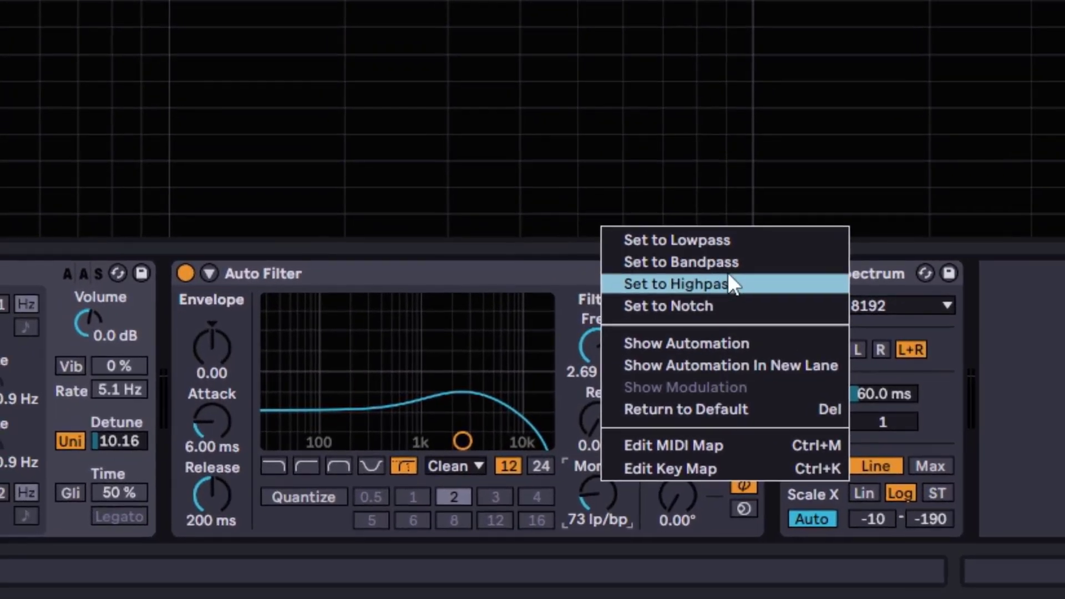
left_click(602, 328)
right_click(595, 491)
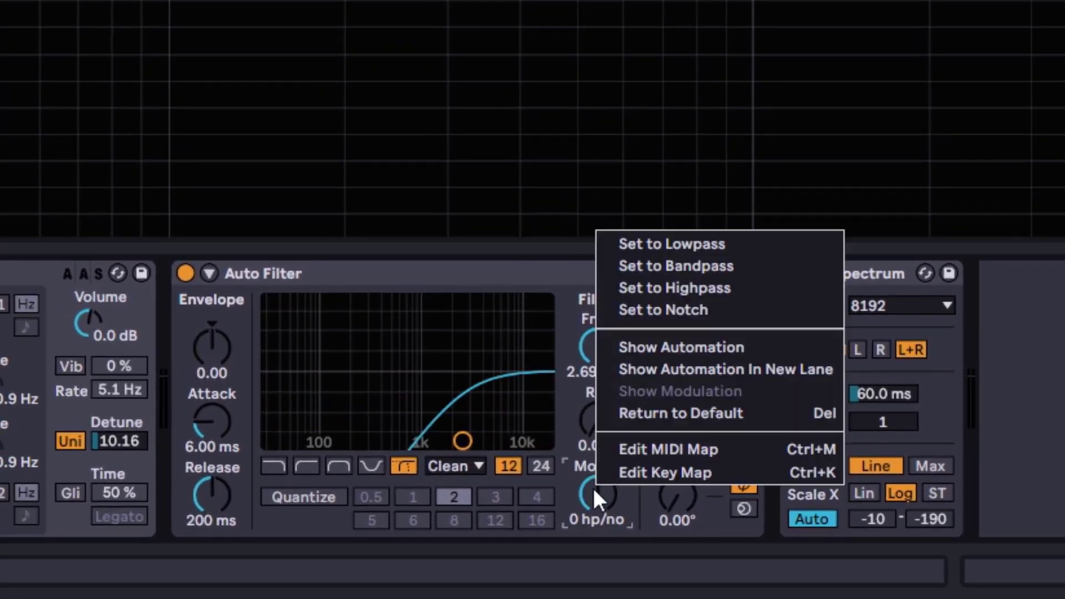
left_click(694, 241)
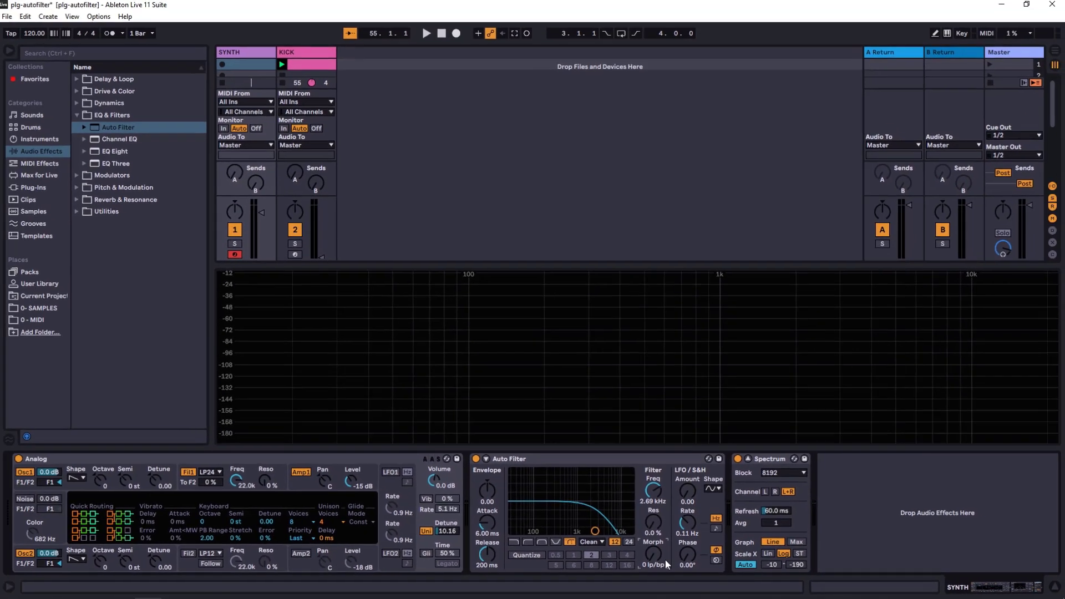
right_click(597, 494)
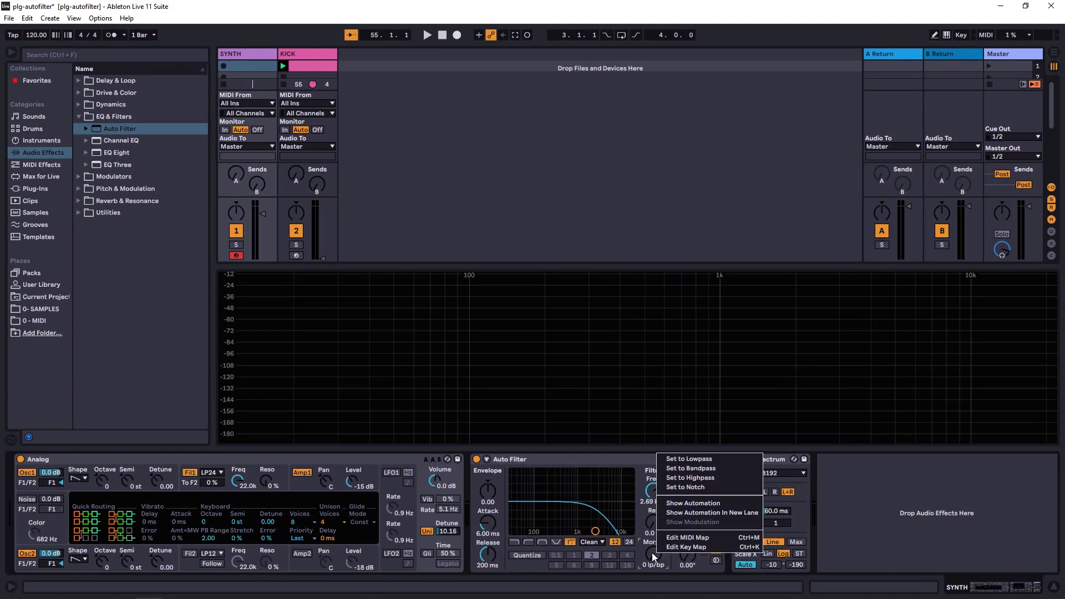
left_click(700, 487)
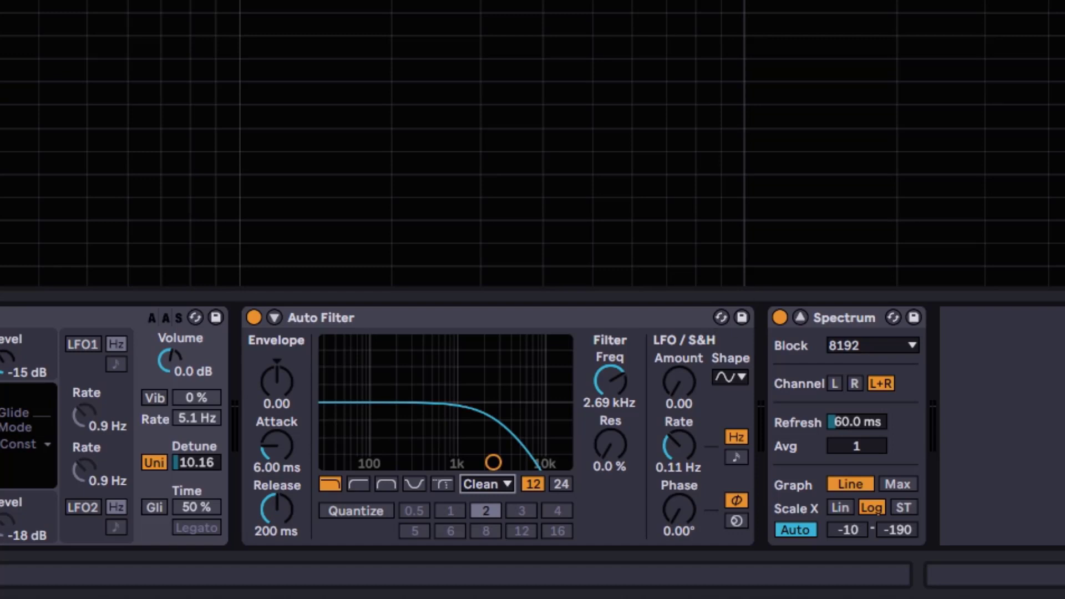
- Switch the low-pass filter's circuit type to OSR and back to Clean for comparison
left_click(501, 491)
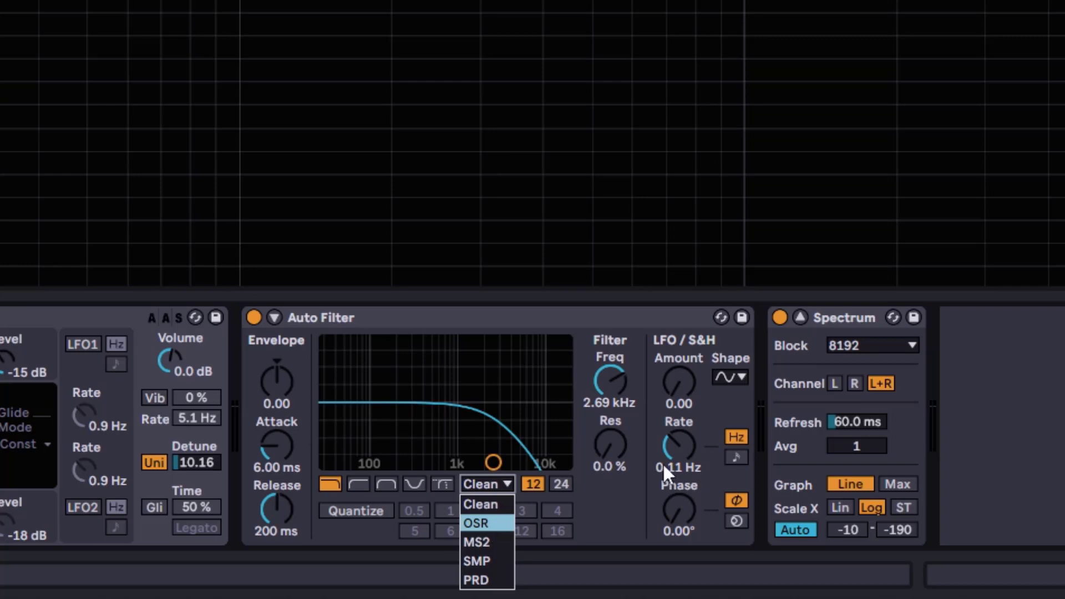
left_click(501, 524)
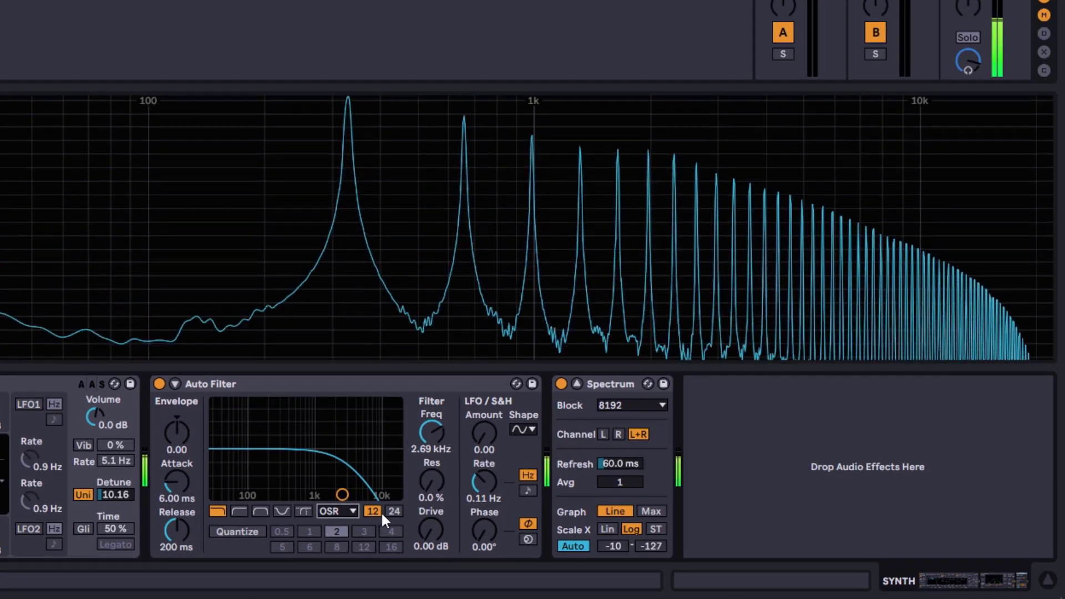
left_click(348, 512)
left_click(339, 525)
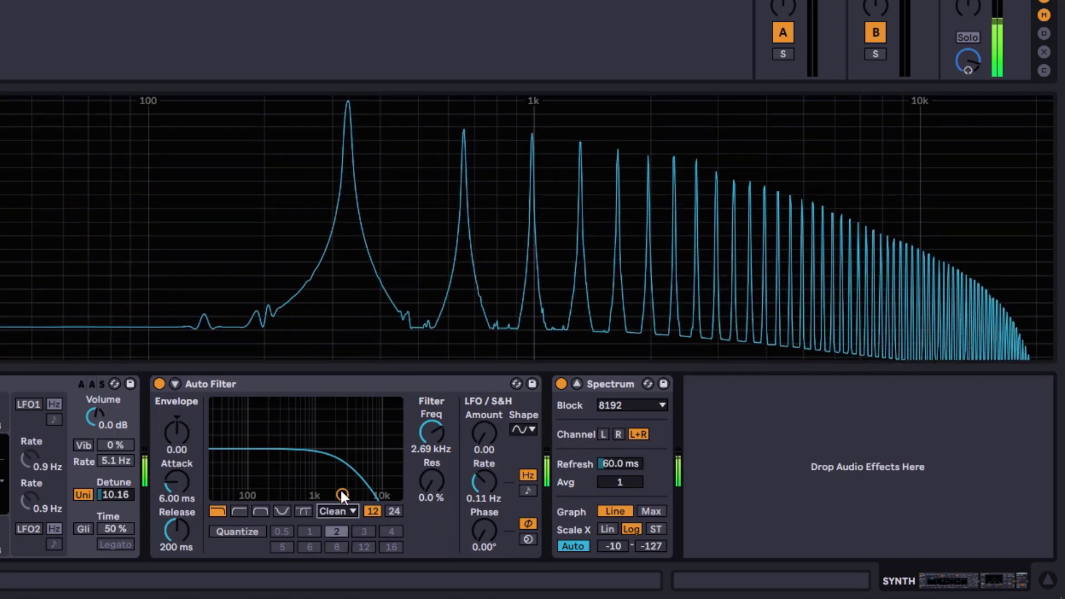
- Set the Clean filter to about 1.72 kHz with 49% resonance, and switch to the OSR circuit at about 1.08 kHz with 51%
left_click_drag(341, 491, 330, 459)
left_click(341, 511)
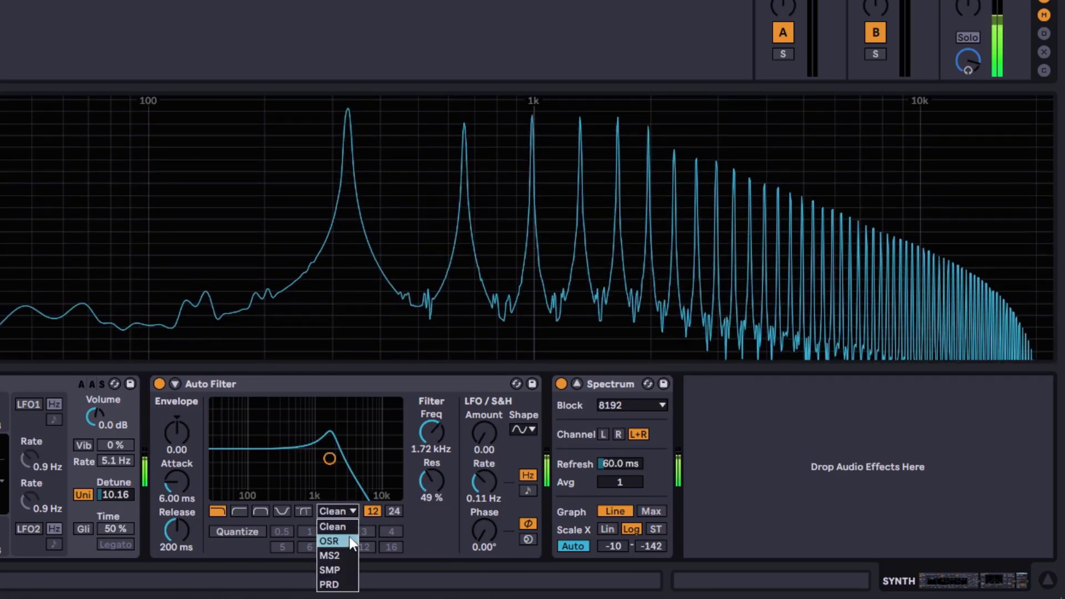
left_click(345, 540)
mouse_move(328, 457)
left_mouse_down()
mouse_move(283, 451)
mouse_move(371, 449)
mouse_move(317, 458)
left_mouse_up()
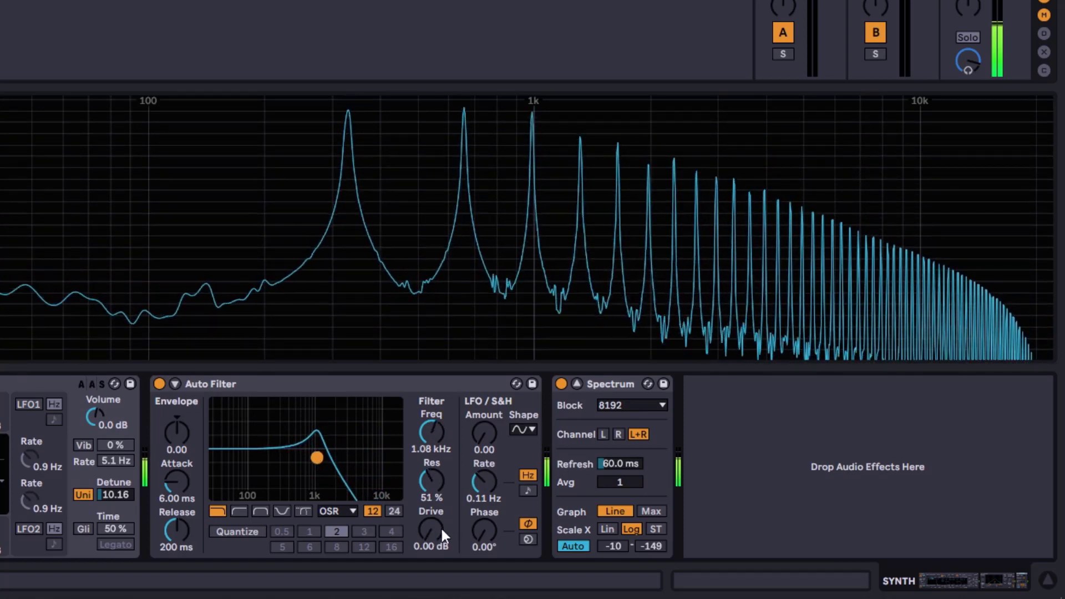
- Raise the OSR filter's Drive to about 20.2 dB and move the filter to about 2.28 kHz with 19% resonance
mouse_move(432, 532)
left_mouse_down()
mouse_move(432, 506)
mouse_move(431, 529)
mouse_move(432, 518)
left_mouse_up()
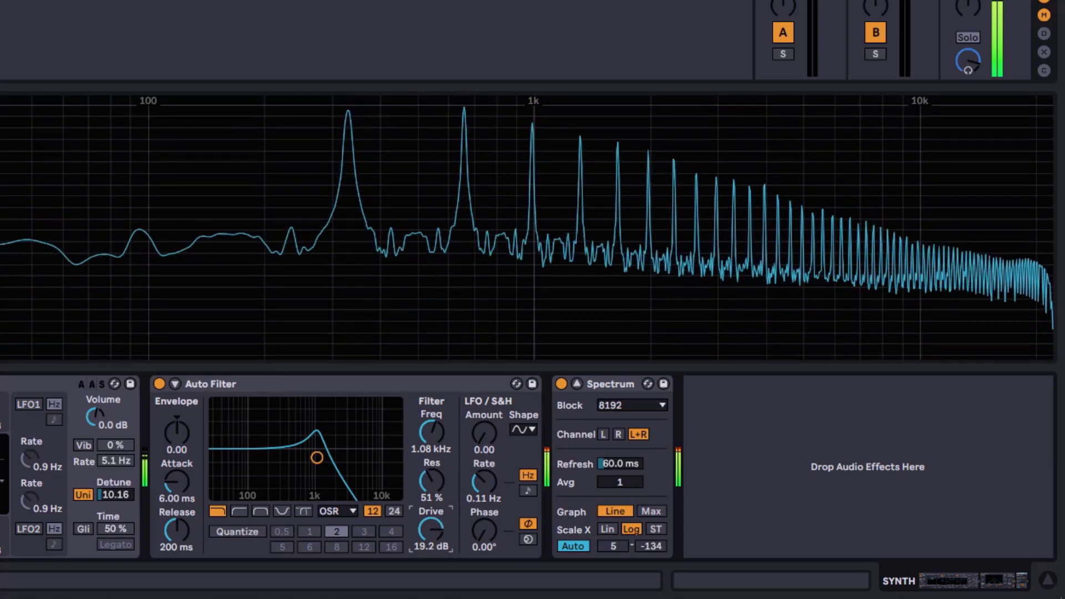
left_click_drag(314, 459, 337, 480)
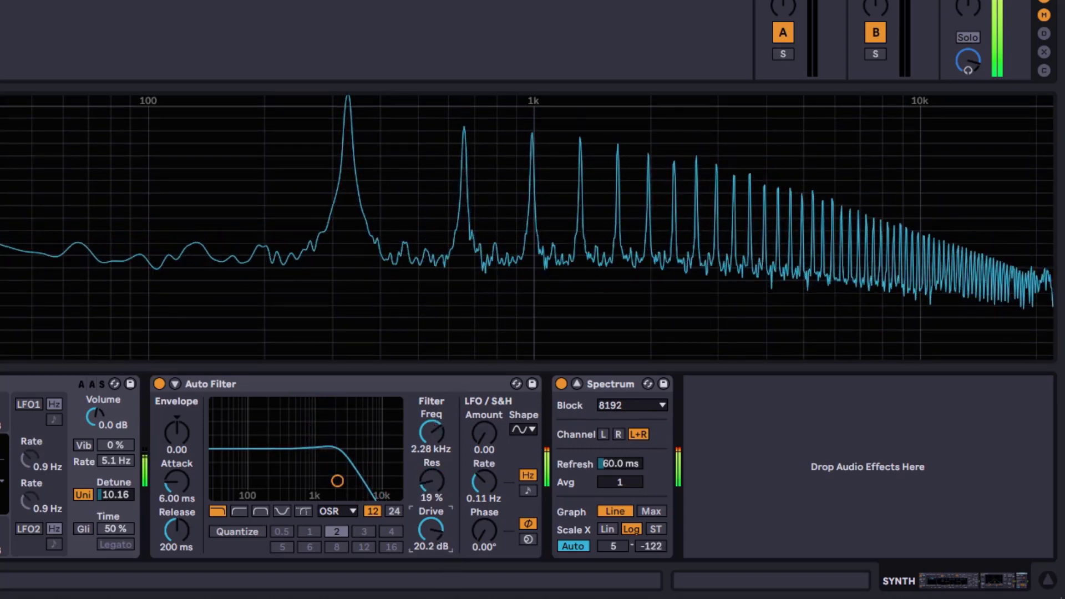
- Lower the OSR filter's Drive to about 8.76 dB and set the filter to about 2.45 kHz with 31% resonance
left_click_drag(432, 529, 431, 535)
mouse_move(352, 484)
left_mouse_down()
mouse_move(345, 412)
mouse_move(281, 414)
mouse_move(297, 460)
mouse_move(373, 432)
mouse_move(338, 452)
mouse_move(339, 473)
left_mouse_up()
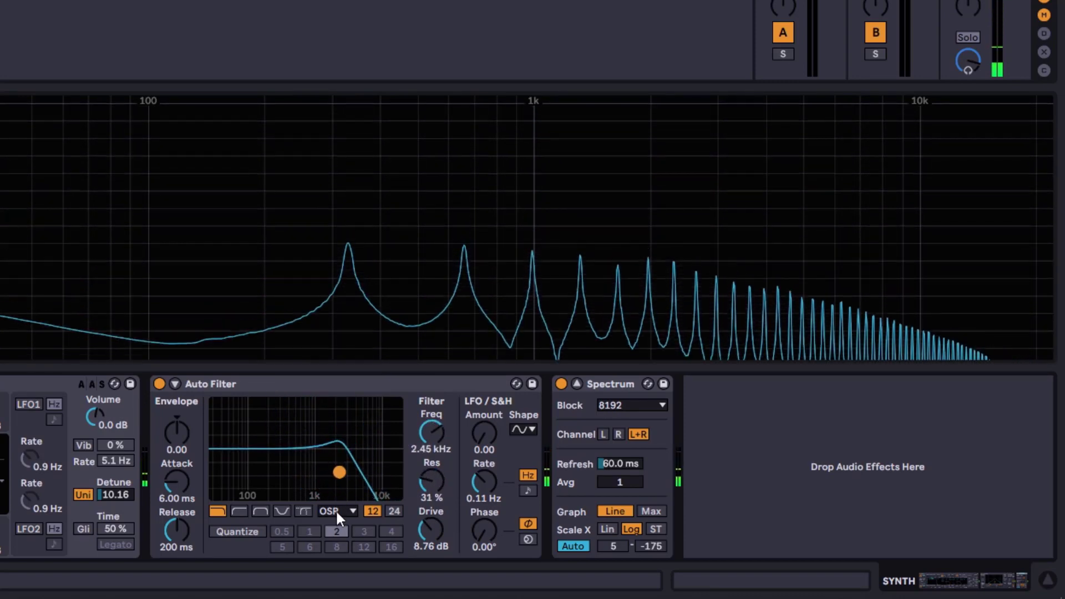
- Switch the circuit type to MS2, adjust the cutoff and resonance, and compare the 24 dB slope with the 12 dB slope
left_click(337, 512)
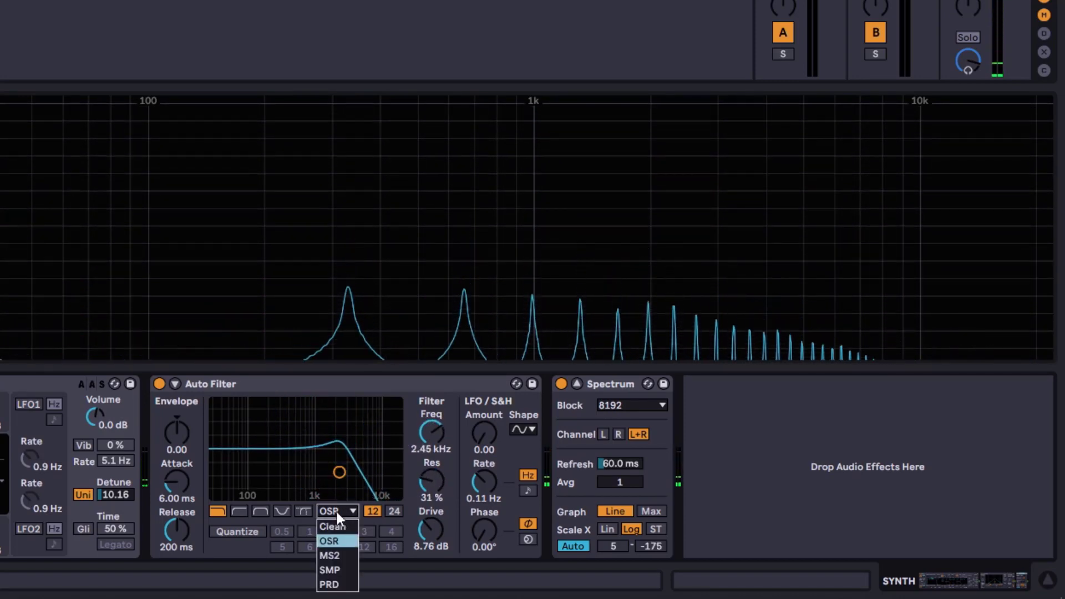
left_click(339, 555)
left_click_drag(340, 471, 321, 459)
left_click(394, 511)
left_click(372, 511)
- Push the MS2 filter to 12.6 dB Drive and about 2.82 kHz with 118% resonance, and switch to the Clean circuit for comparison
left_click_drag(431, 530, 431, 507)
left_click_drag(320, 460, 343, 408)
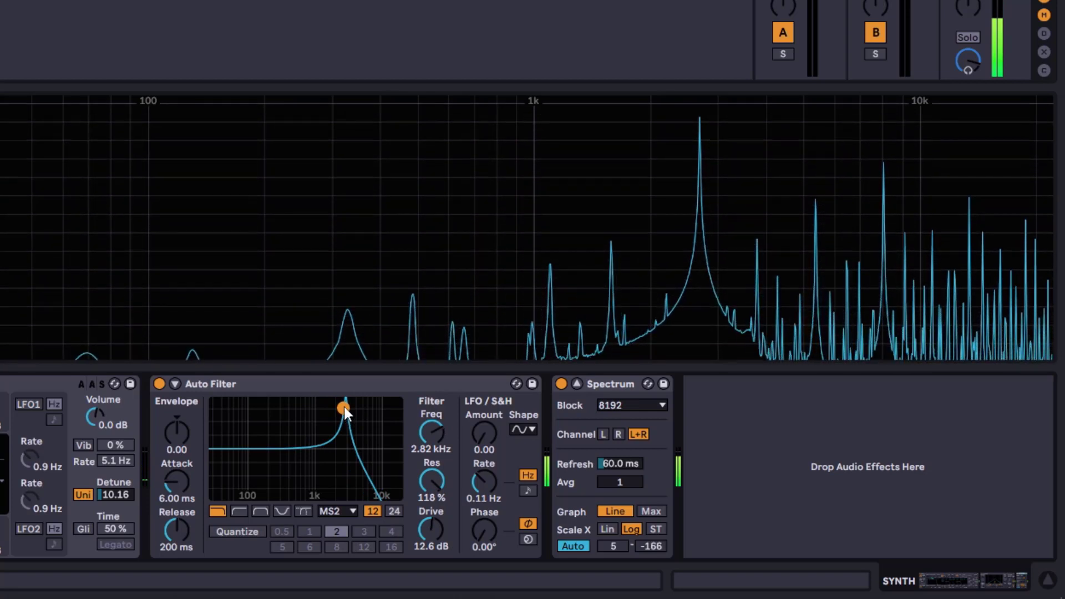
left_click(345, 508)
left_click(342, 522)
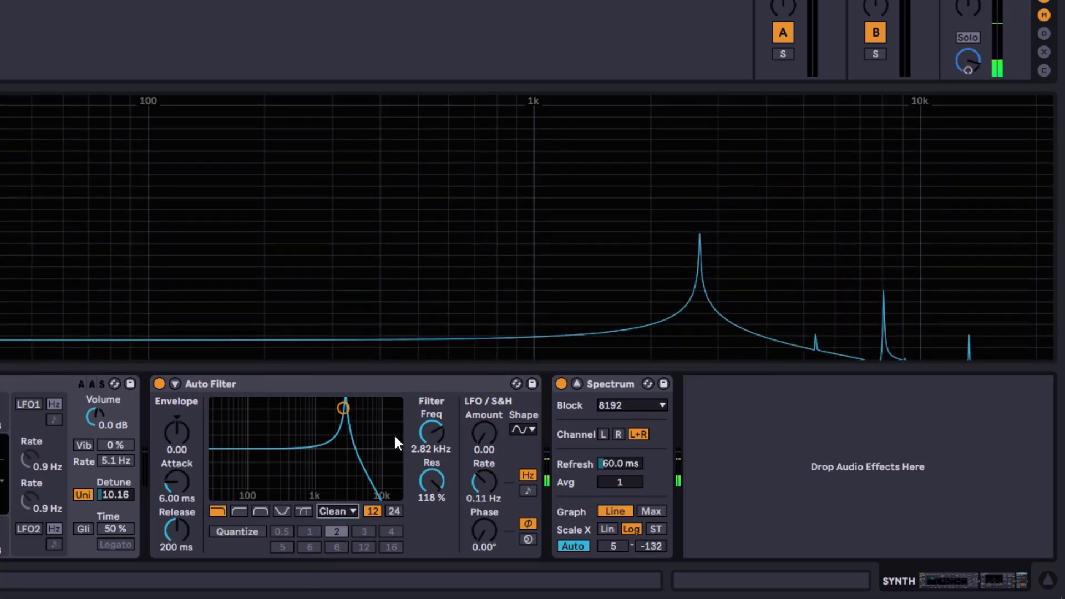
- Switch the circuit type to PRD and set the filter to about 1.98 kHz with 5.3% resonance
left_click(349, 510)
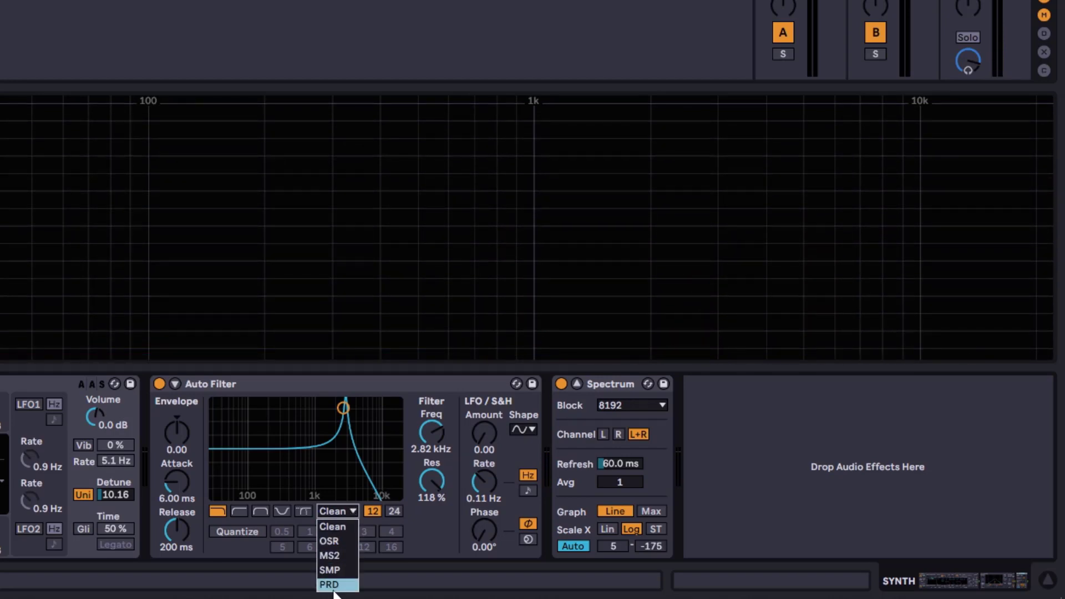
left_click(334, 586)
left_click_drag(345, 407, 334, 491)
- Switch the circuit type to MS2 and back to PRD to compare their filter curves
left_click(341, 513)
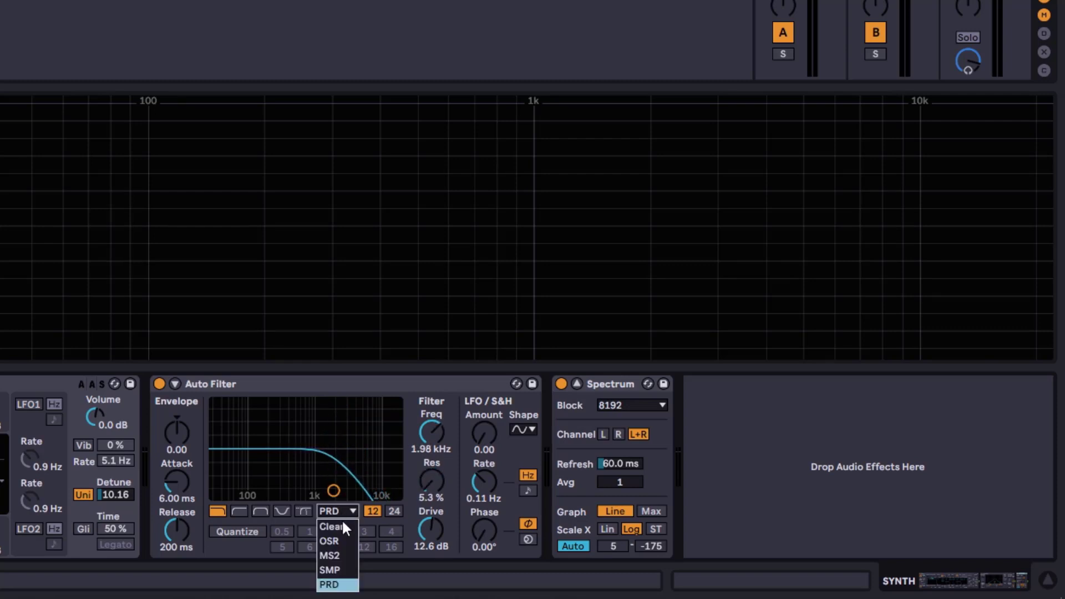
left_click(340, 554)
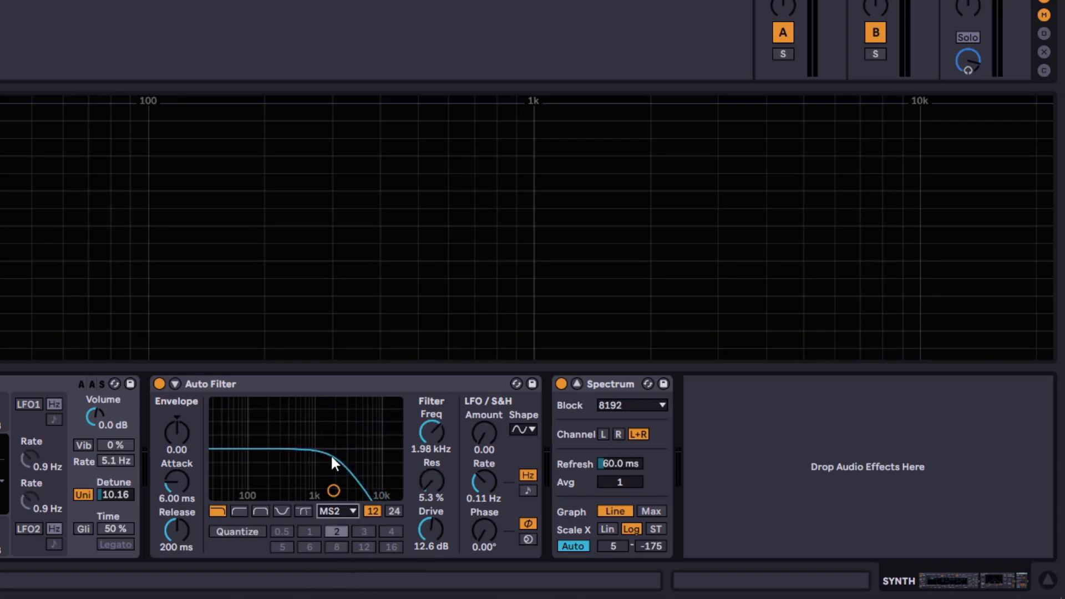
left_click(345, 513)
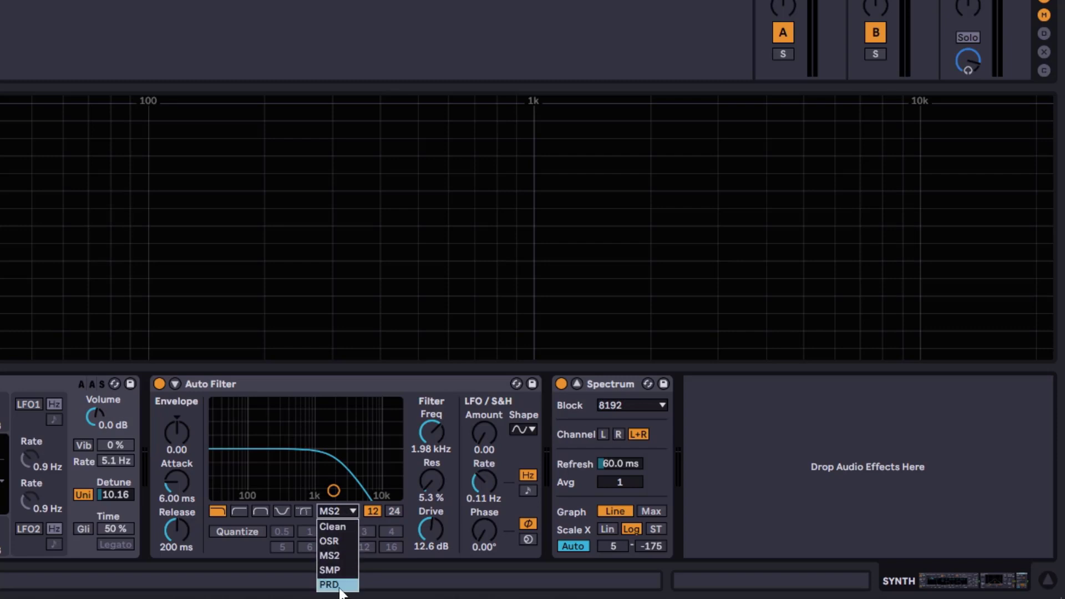
left_click(340, 585)
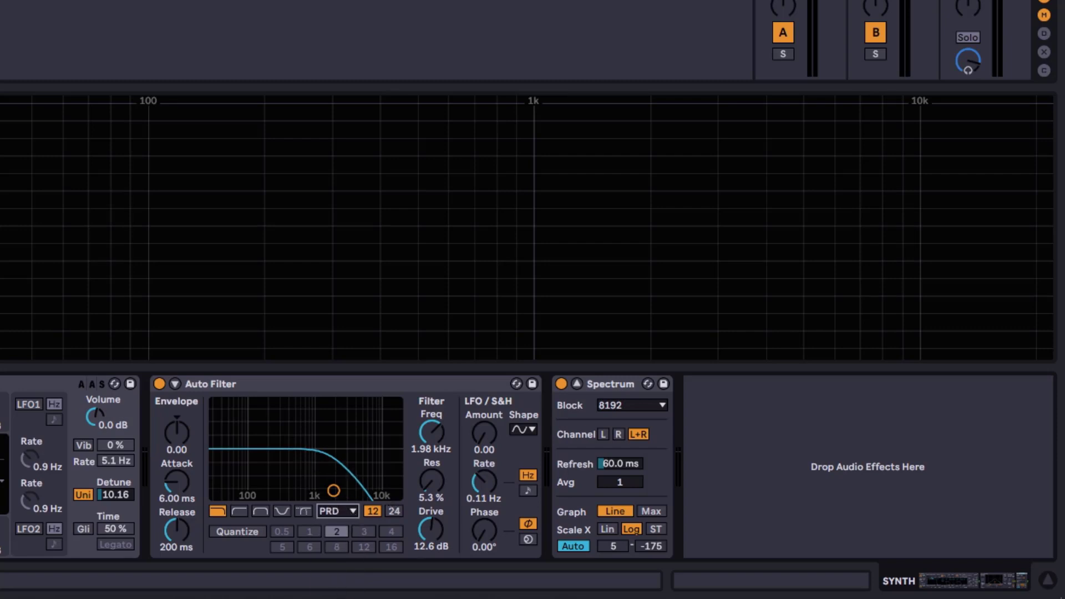
- Set the PRD filter to about 1.44 kHz with 43% resonance, and switch to the MS2 circuit to compare the curve
left_click_drag(333, 491, 324, 464)
left_click(340, 511)
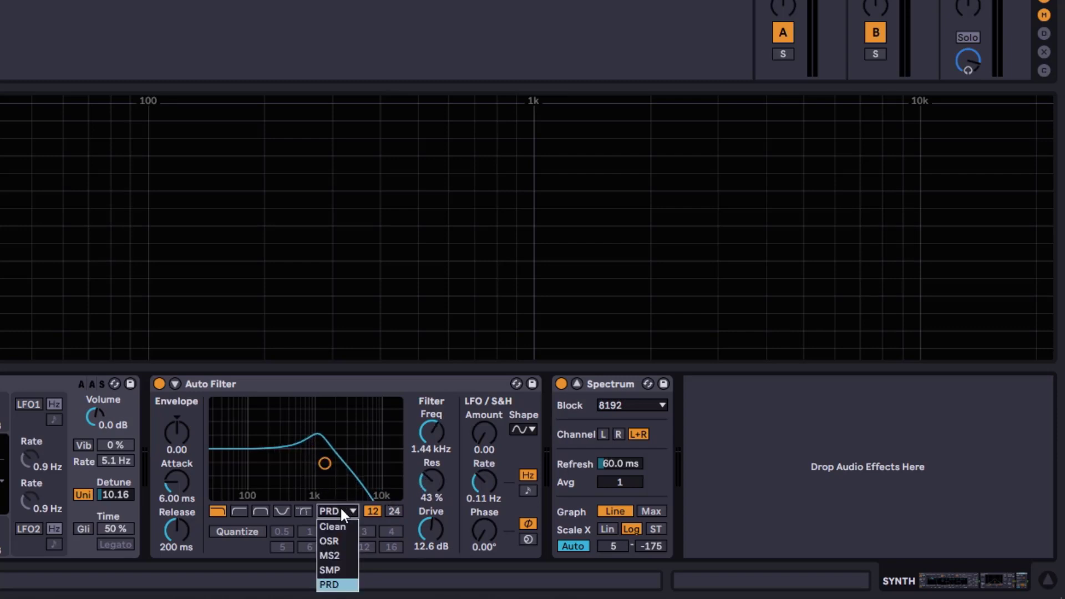
left_click(342, 555)
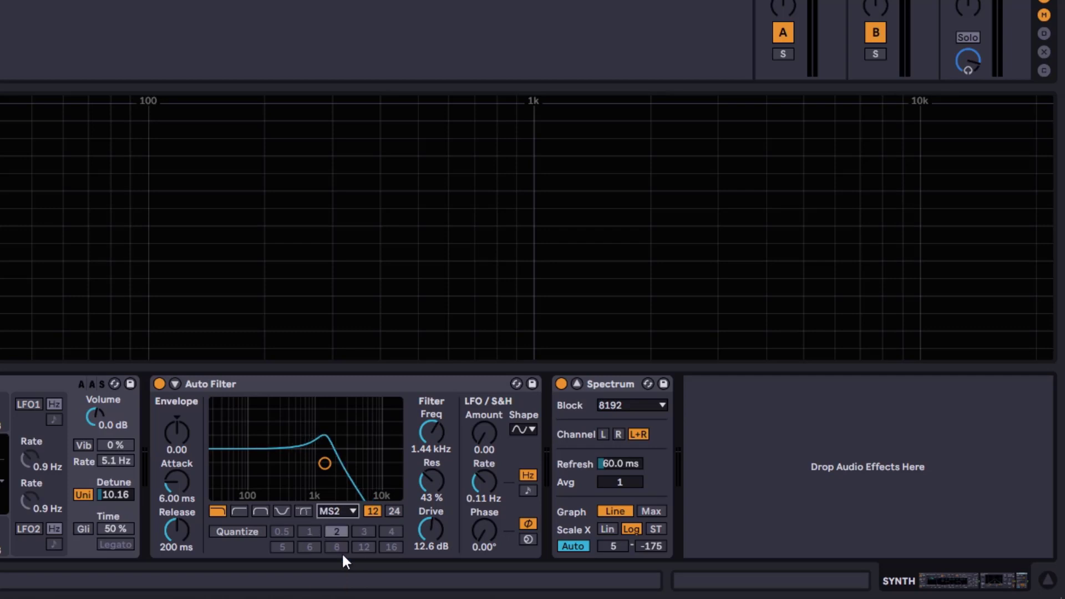
- Switch the circuit type to SMP, raise Drive to about 14.5 dB and set the filter to about 2.28 kHz with 0% resonance
left_click(352, 513)
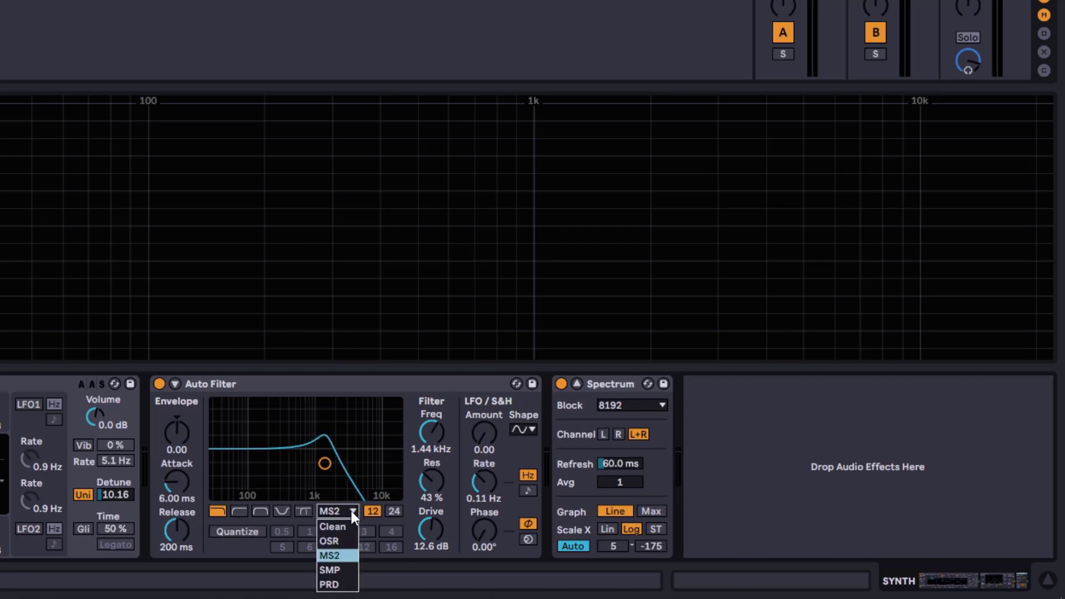
left_click(330, 571)
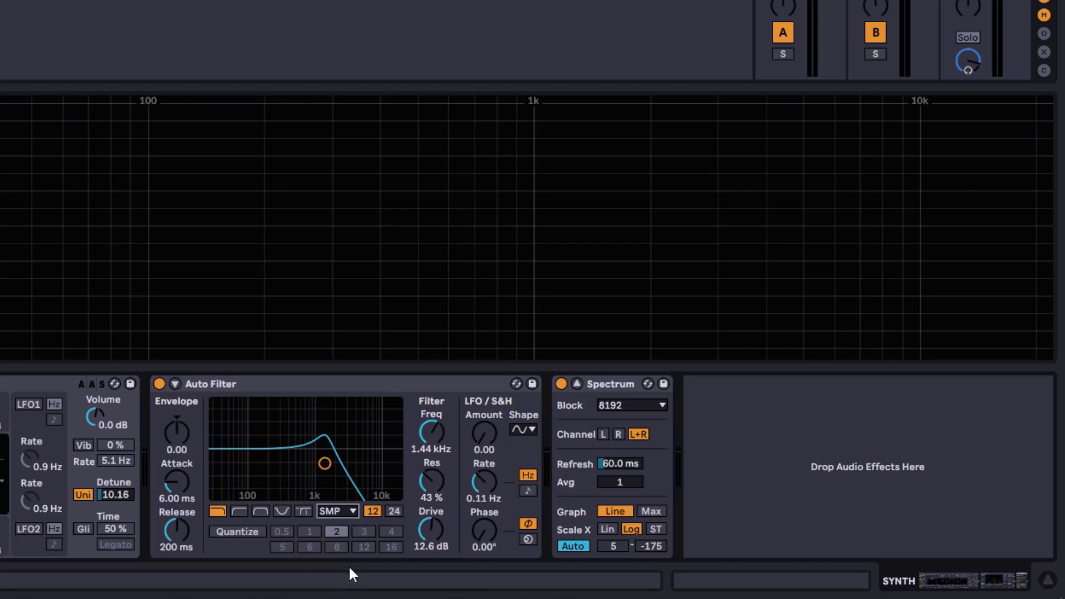
left_click_drag(438, 535, 438, 521)
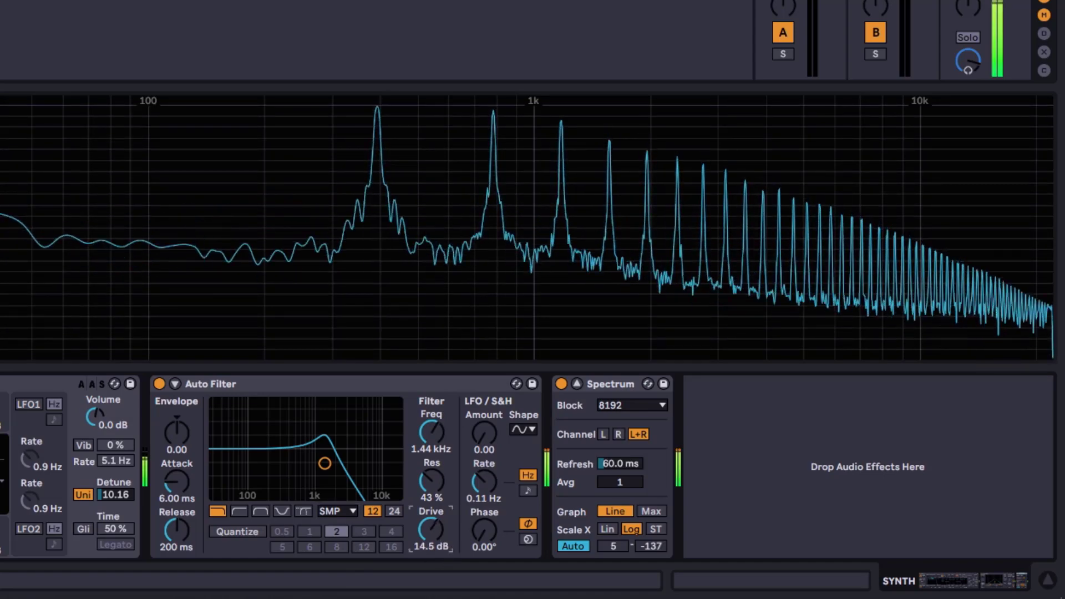
left_click_drag(325, 464, 358, 467)
left_click_drag(344, 471, 338, 495)
- Return the circuit type to Clean and set the filter to about 382 Hz with 67% resonance
left_click(342, 513)
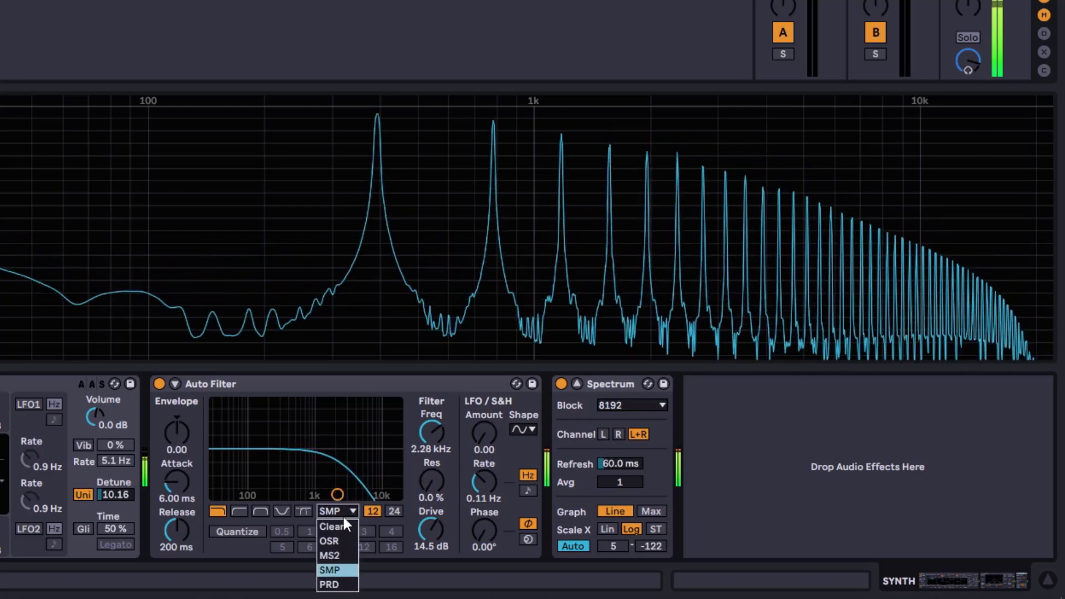
left_click(339, 524)
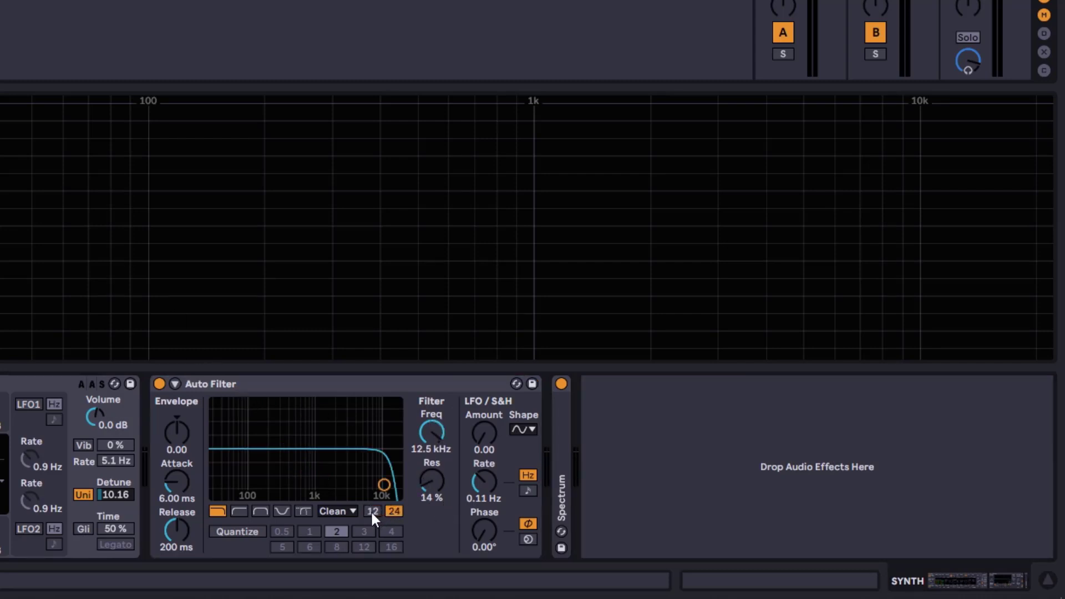
left_click(354, 510)
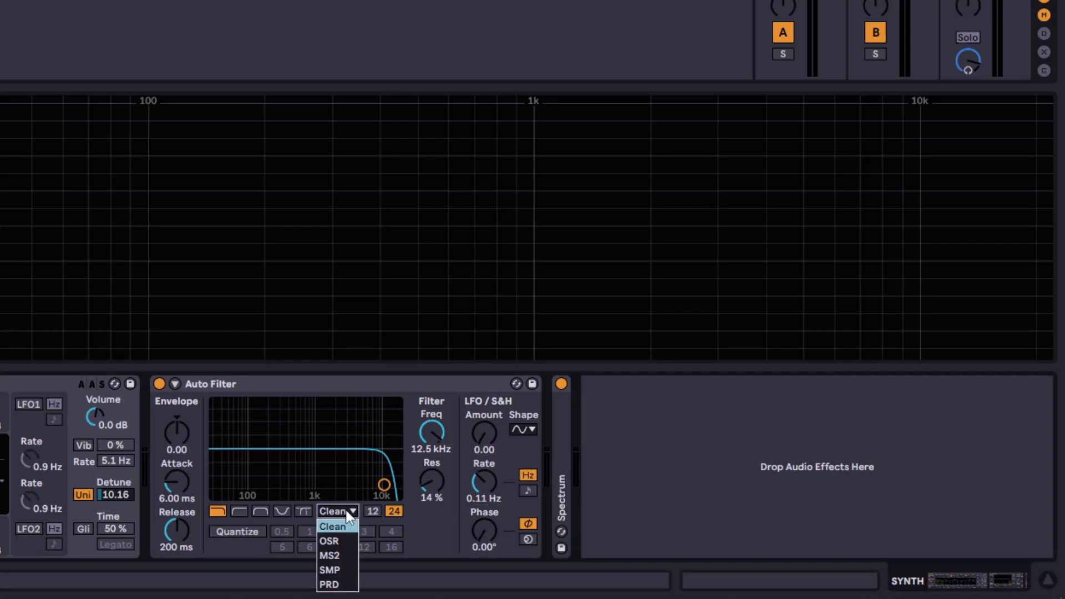
left_click(435, 435)
mouse_move(444, 450)
left_mouse_down()
mouse_move(444, 499)
mouse_move(435, 454)
left_mouse_up()
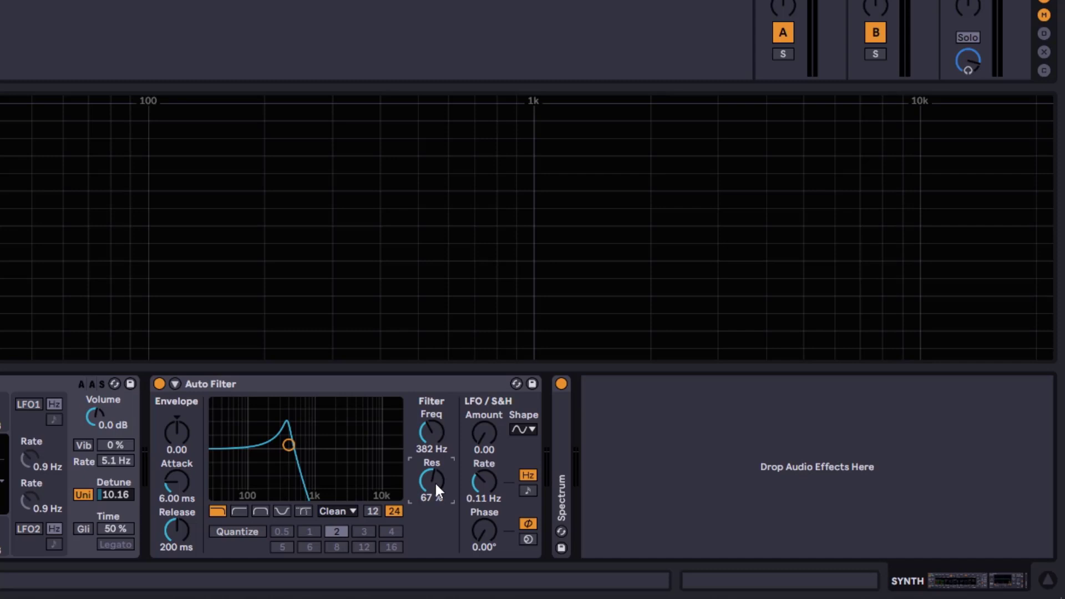
- Set the Clean filter to about 4.48 kHz with 15% resonance and choose the sine shape for the LFO
left_click(335, 512)
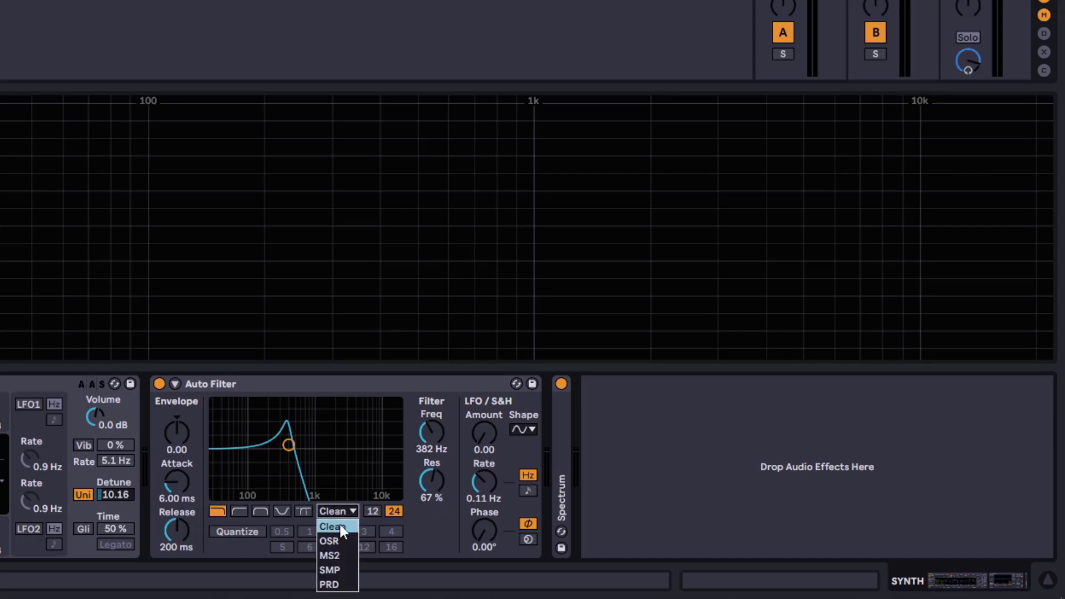
left_click(446, 545)
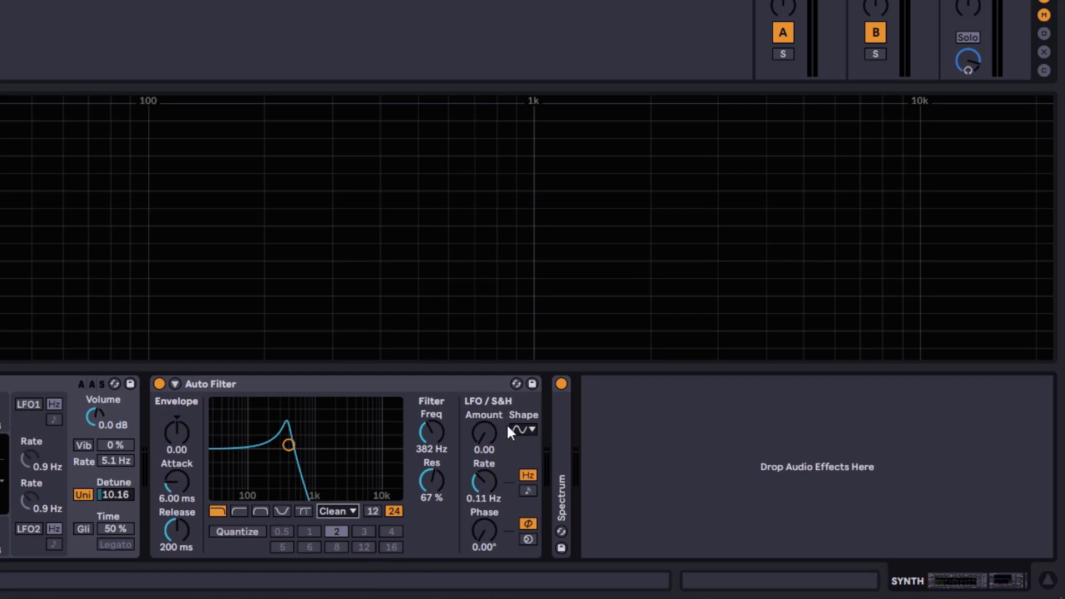
left_click_drag(300, 451, 348, 484)
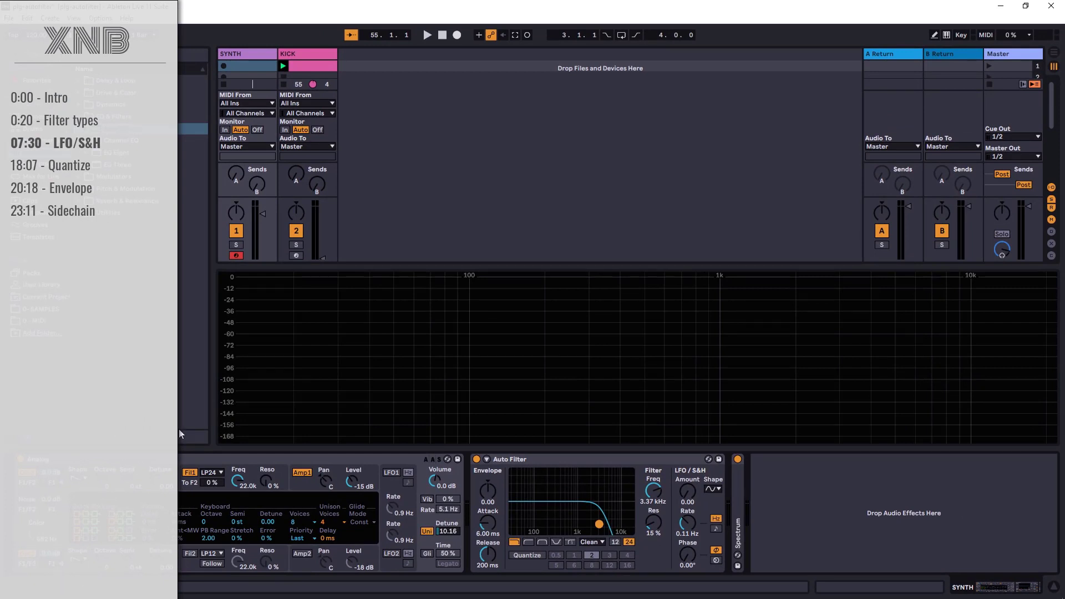
mouse_move(598, 527)
left_mouse_down()
mouse_move(580, 524)
mouse_move(604, 524)
left_mouse_up()
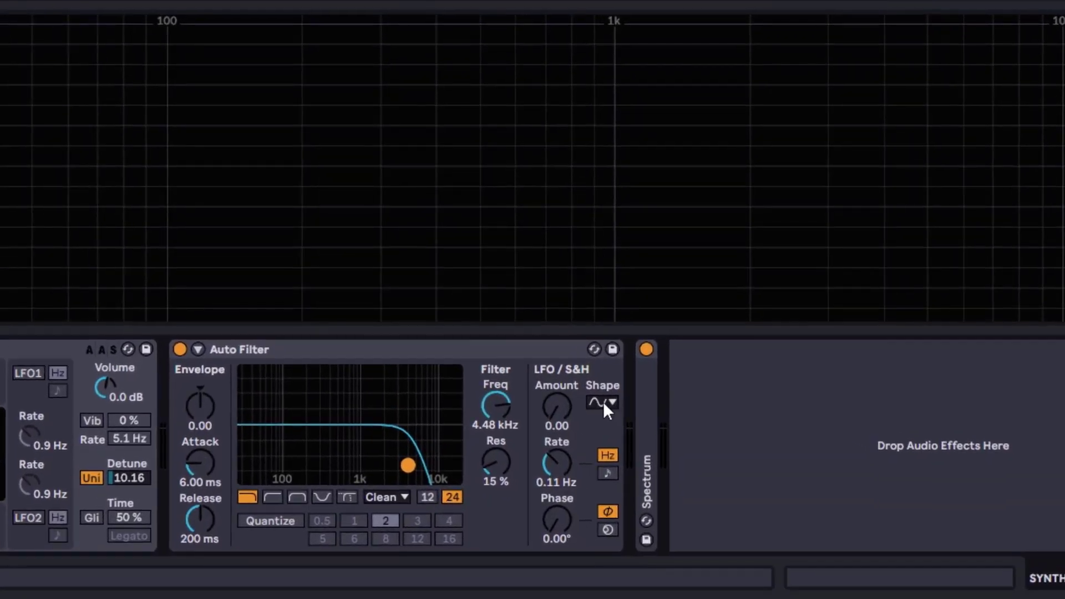
left_click(604, 403)
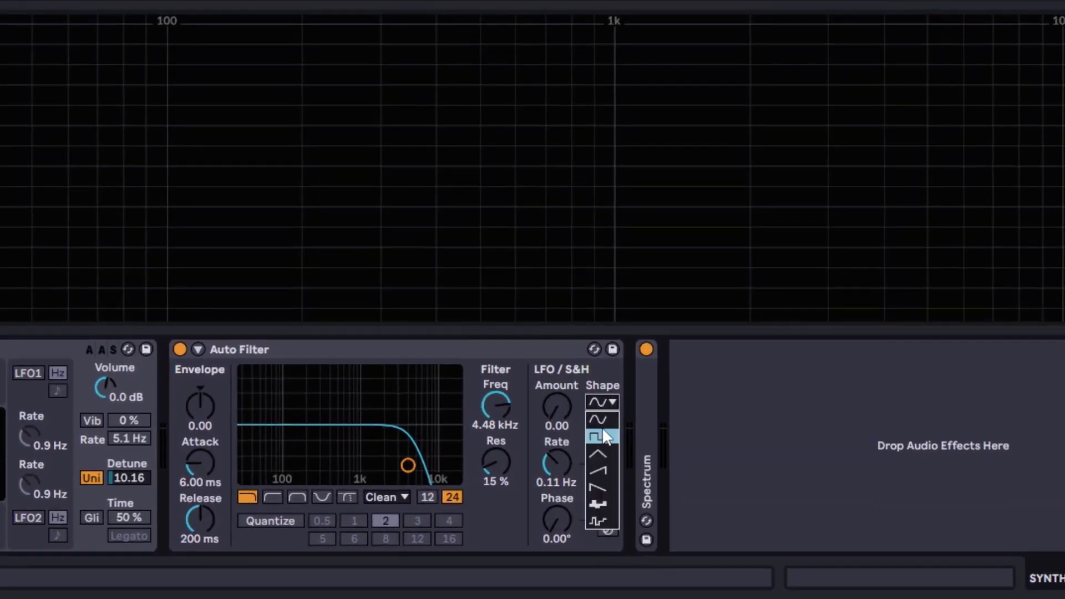
left_click(598, 420)
- Turn off the synth's unison and set the filter to about 2.36 kHz with 44% resonance
mouse_move(407, 465)
left_mouse_down()
mouse_move(400, 469)
mouse_move(424, 463)
mouse_move(399, 463)
mouse_move(399, 439)
mouse_move(409, 470)
left_mouse_up()
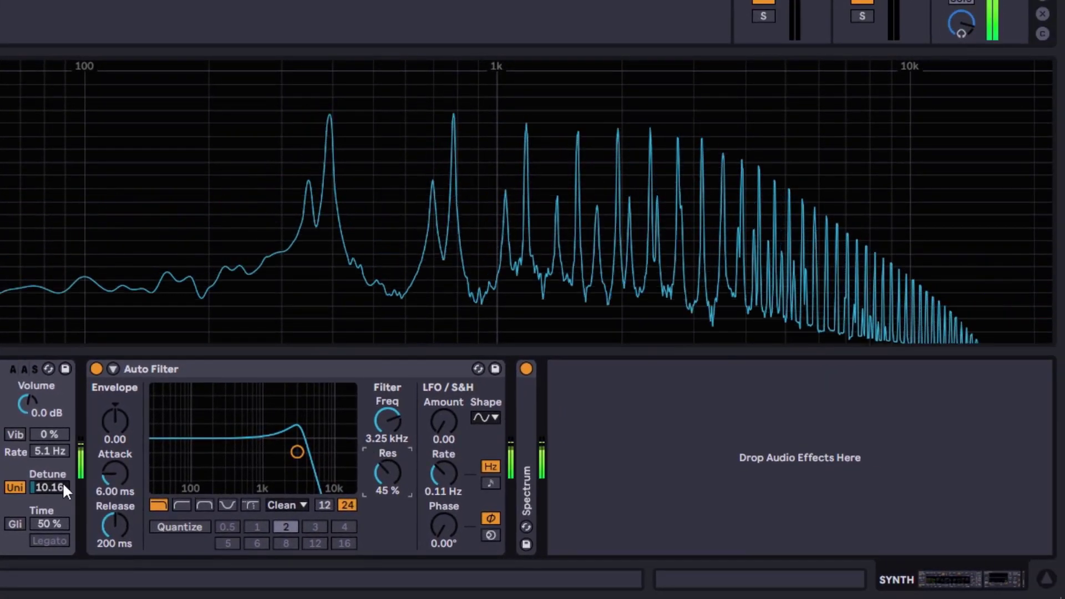
left_click(15, 488)
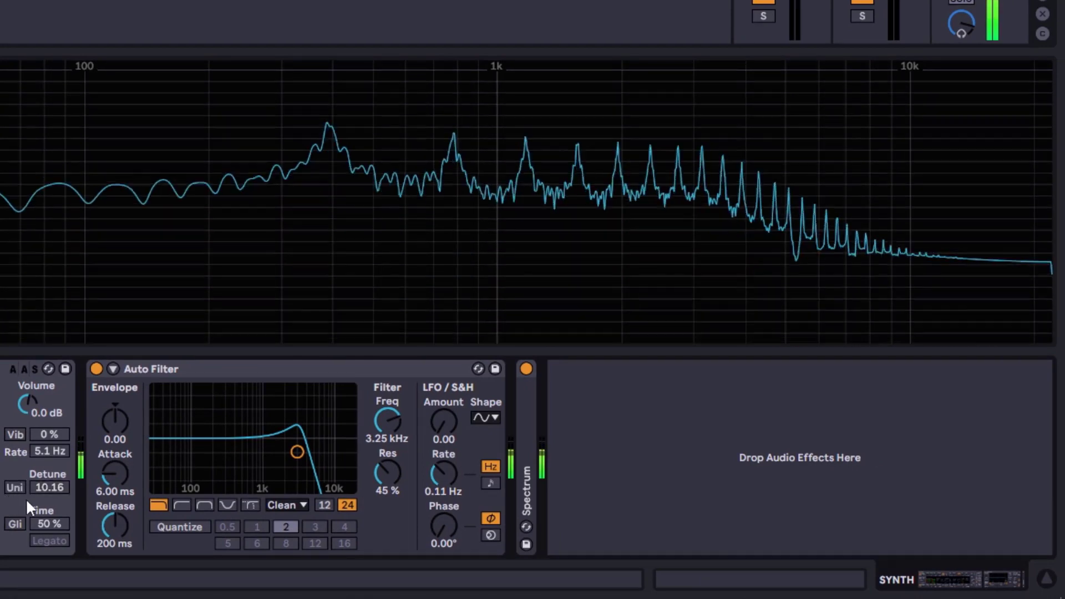
left_click_drag(304, 452, 289, 453)
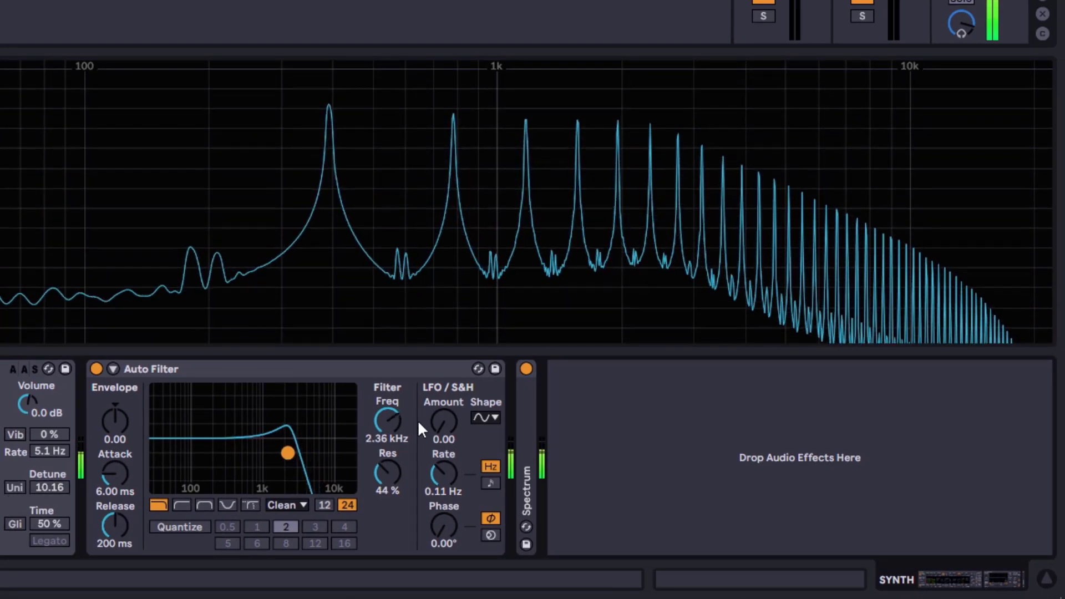
- Raise the LFO Amount to 28.6 and set the filter to about 1.54 kHz with 55% resonance
left_click_drag(444, 421, 444, 327)
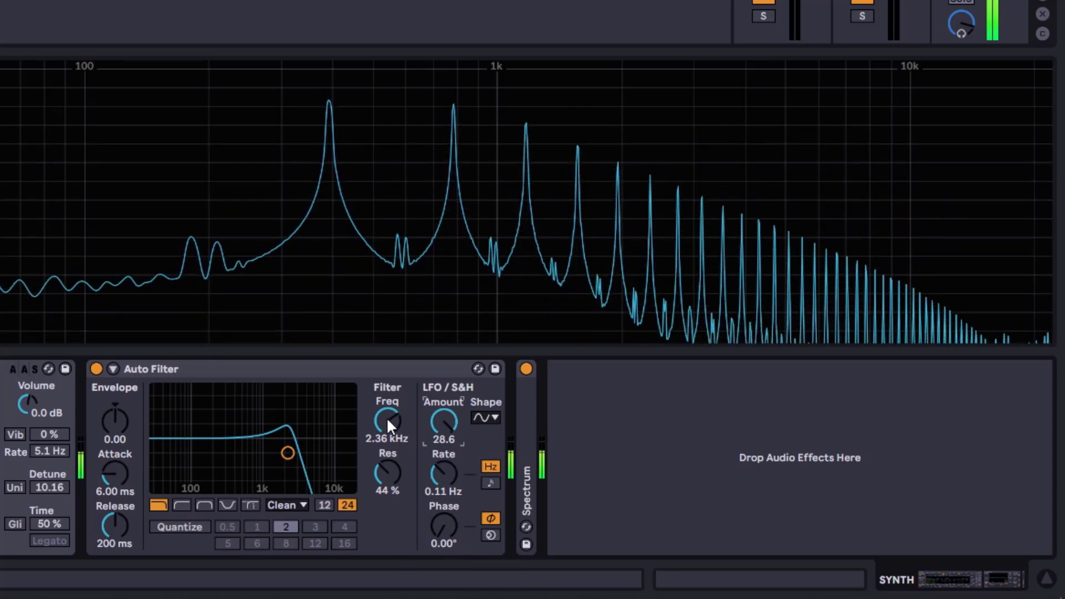
left_click_drag(296, 456, 275, 445)
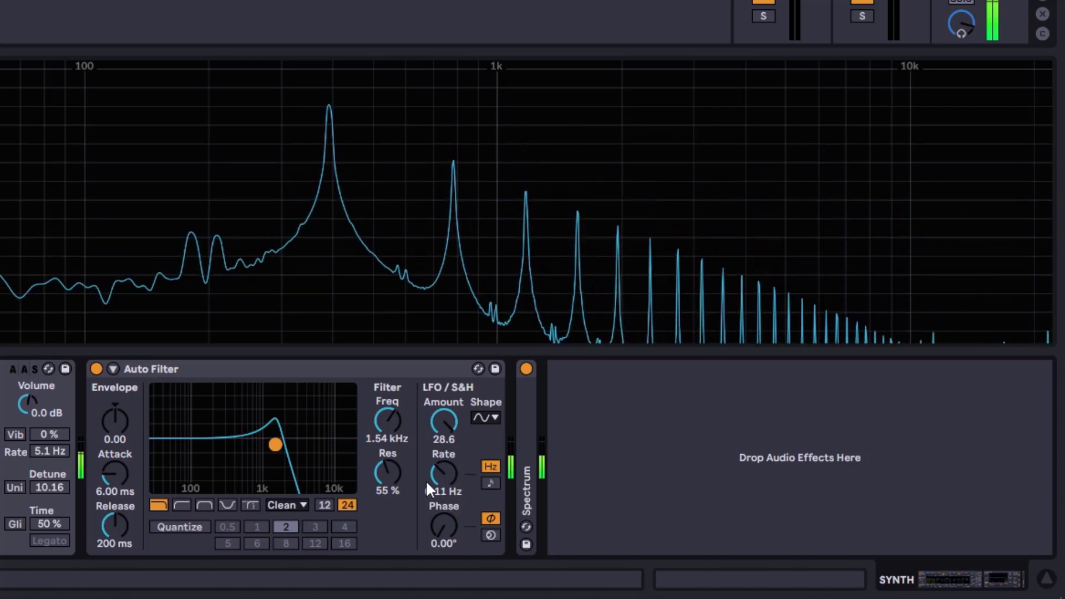
- Adjust the free-running LFO rate, then sync it to the tempo and set it to 1/4
mouse_move(445, 468)
left_mouse_down()
mouse_move(445, 431)
mouse_move(445, 467)
left_mouse_up()
left_click(493, 480)
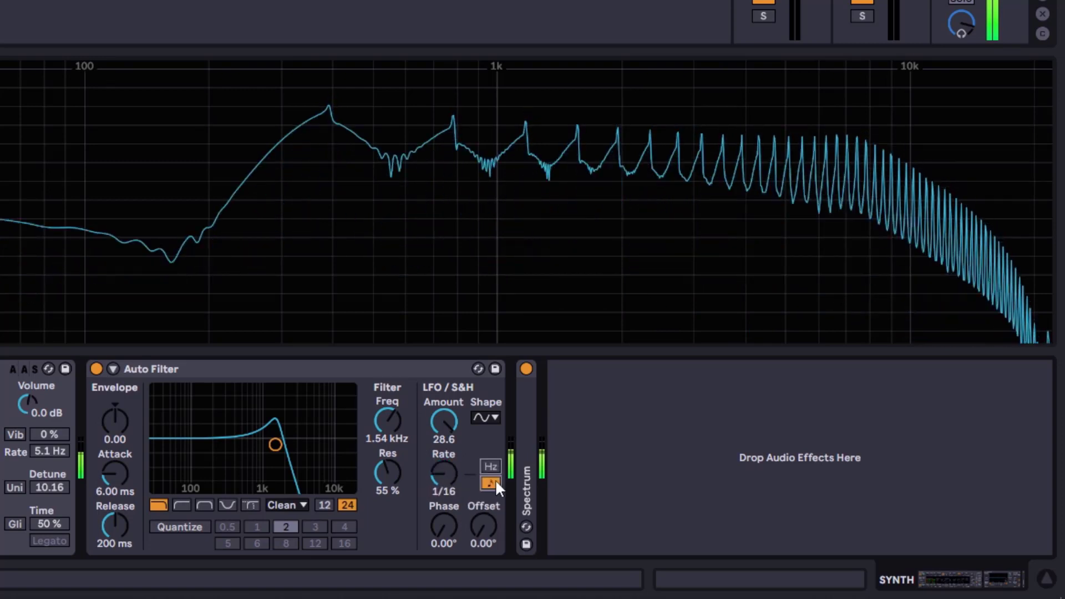
mouse_move(465, 482)
left_mouse_down()
mouse_move(464, 469)
mouse_move(464, 480)
left_mouse_up()
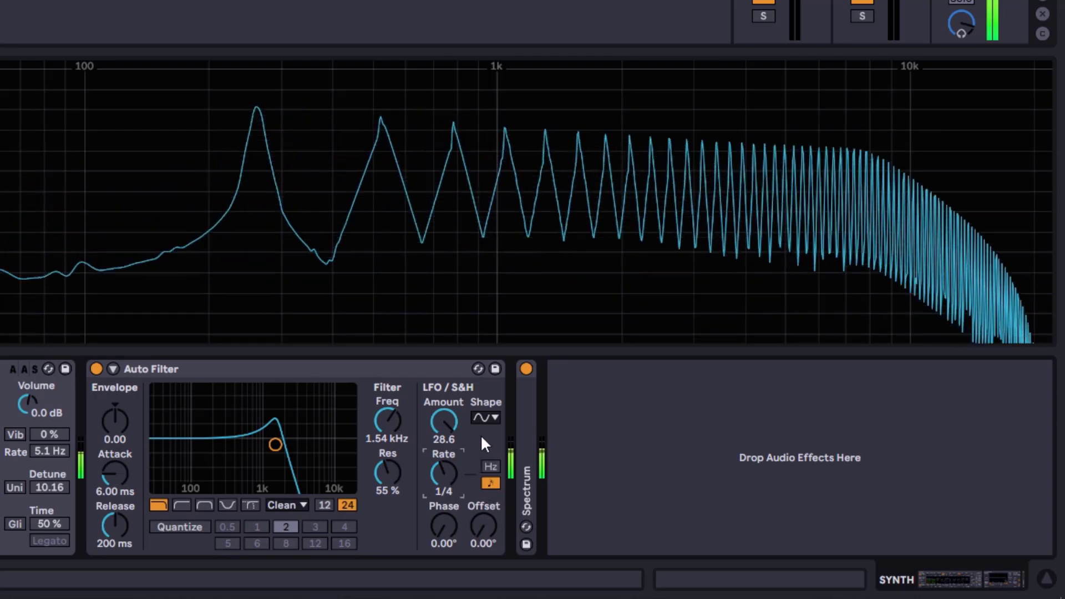
- Change the LFO shape to square and set its synced rate to 1/6
left_click(490, 418)
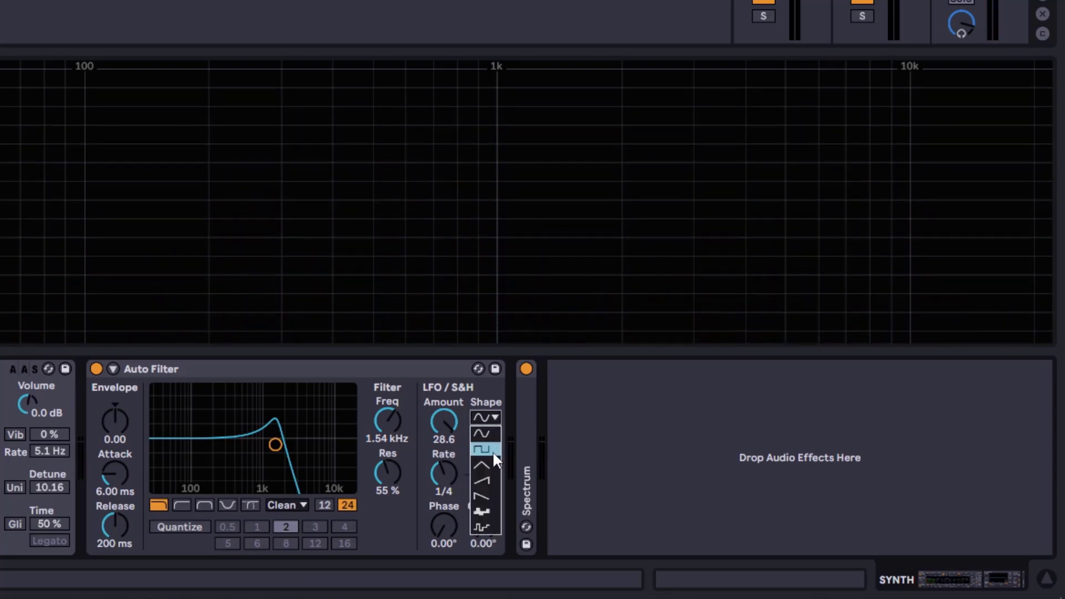
left_click(489, 451)
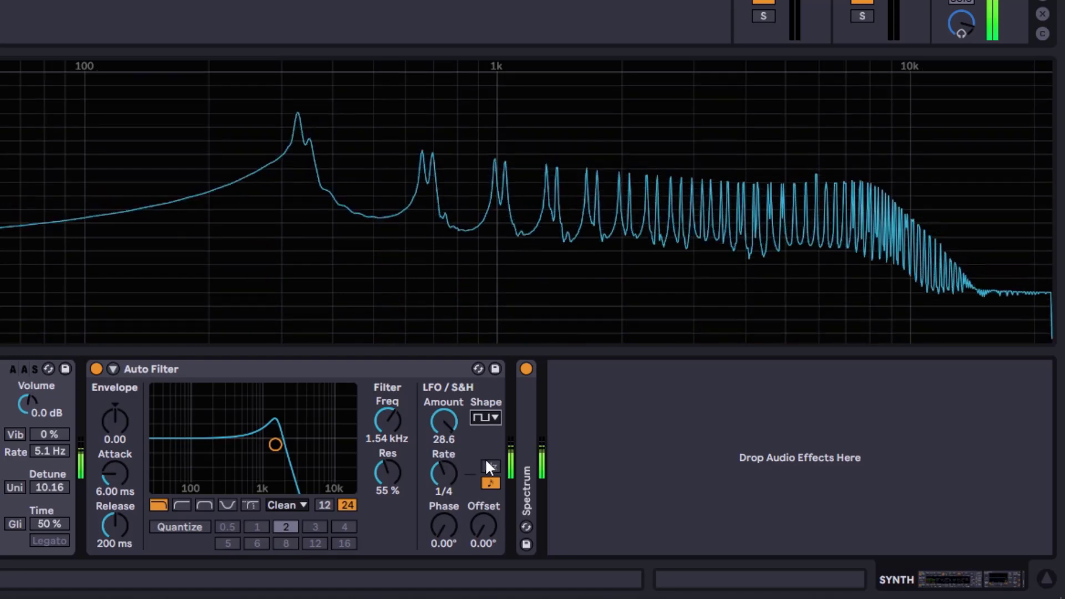
mouse_move(435, 475)
left_mouse_down()
mouse_move(435, 499)
mouse_move(435, 484)
left_mouse_up()
- Try the LFO's triangle, rising sawtooth and falling sawtooth shapes in turn
left_click(492, 416)
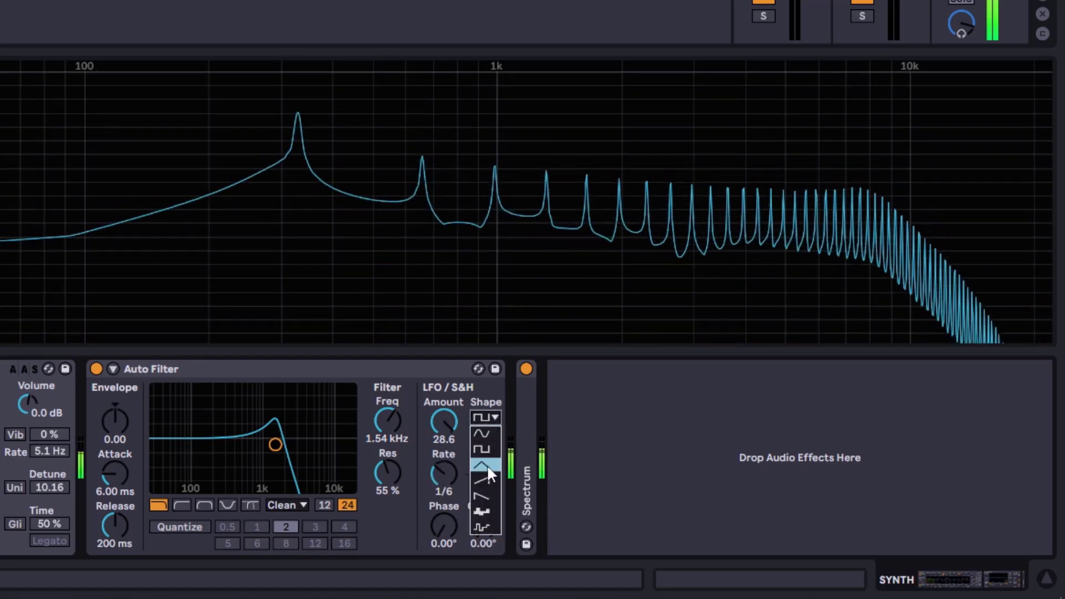
left_click(487, 465)
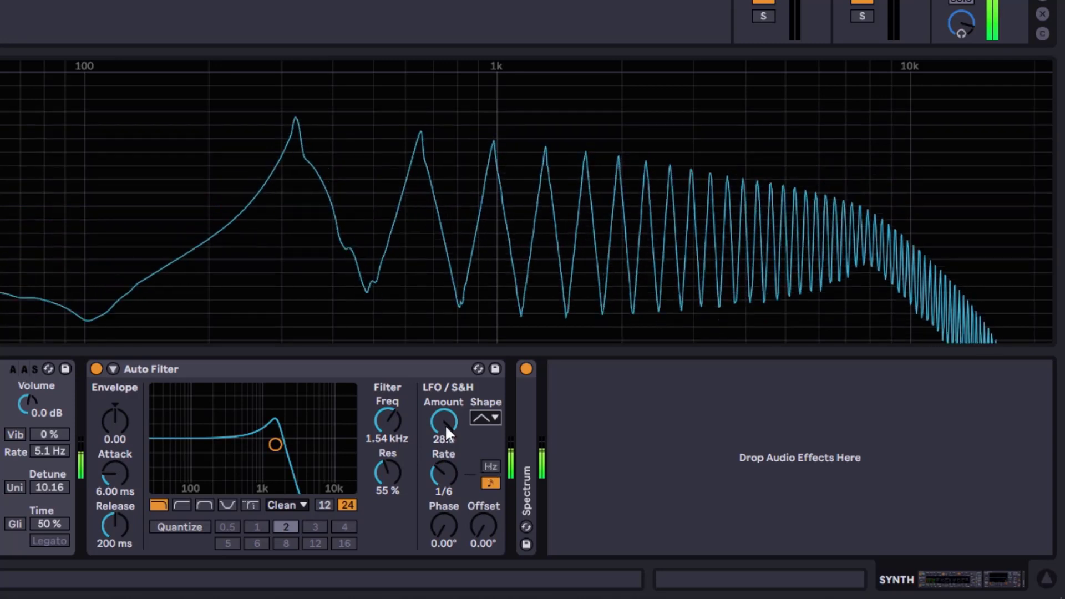
left_click(492, 416)
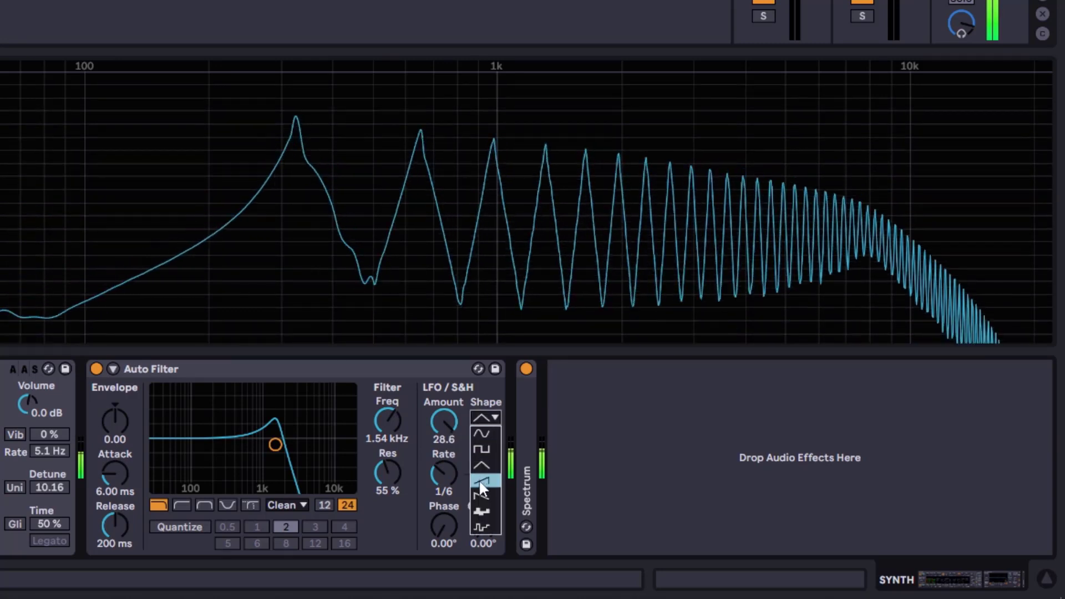
left_click(480, 478)
left_click(486, 417)
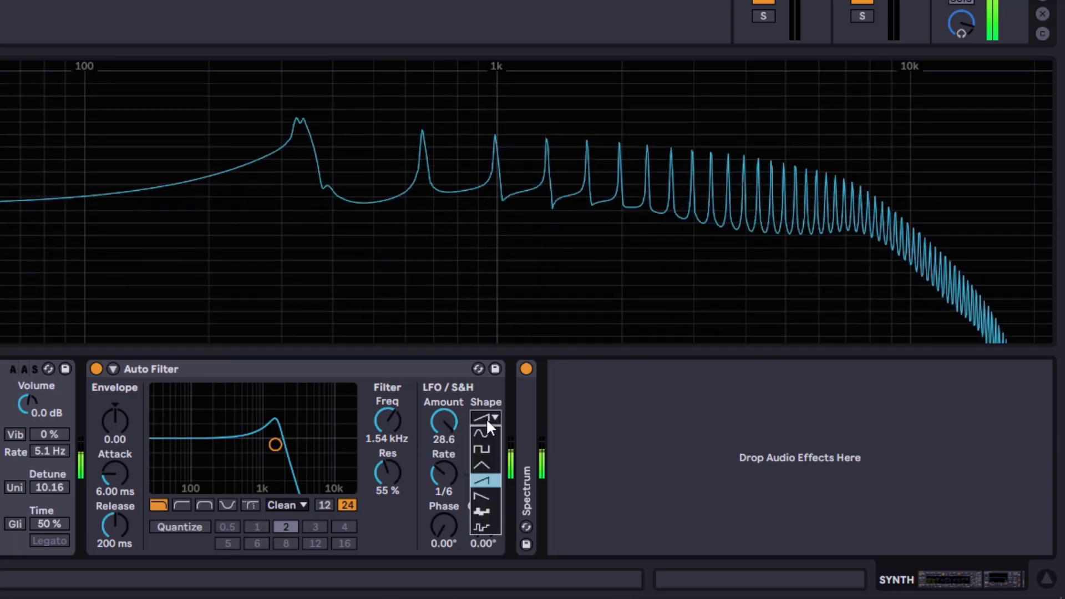
left_click(484, 494)
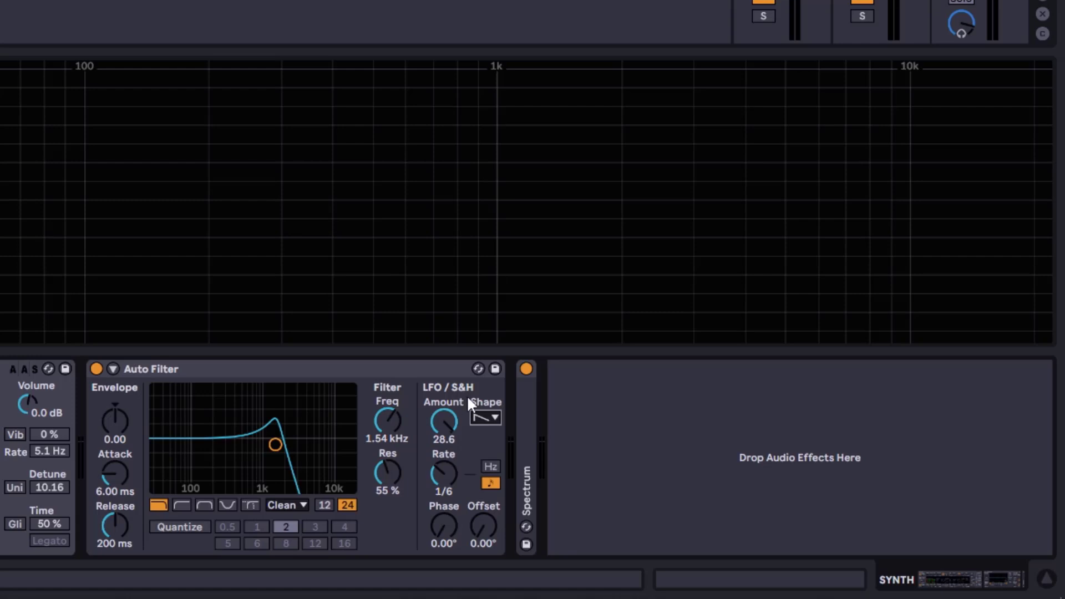
- Set the LFO to the last sample-and-hold shape at a 3/4 rate, and the filter to about 3.14 kHz with 48% resonance
left_click(492, 419)
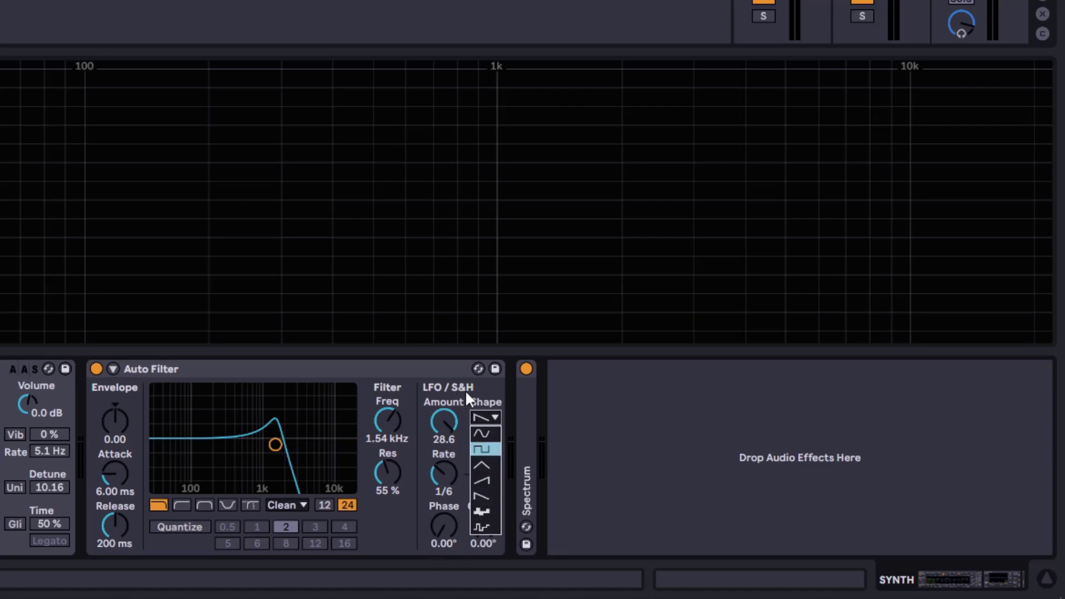
left_click(490, 529)
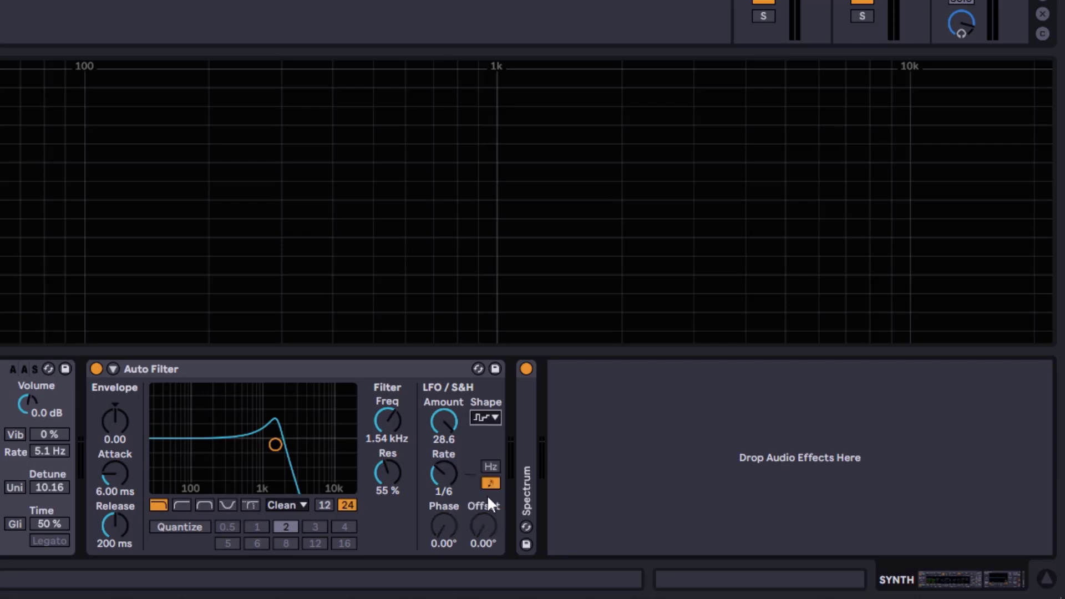
left_click_drag(276, 443, 296, 449)
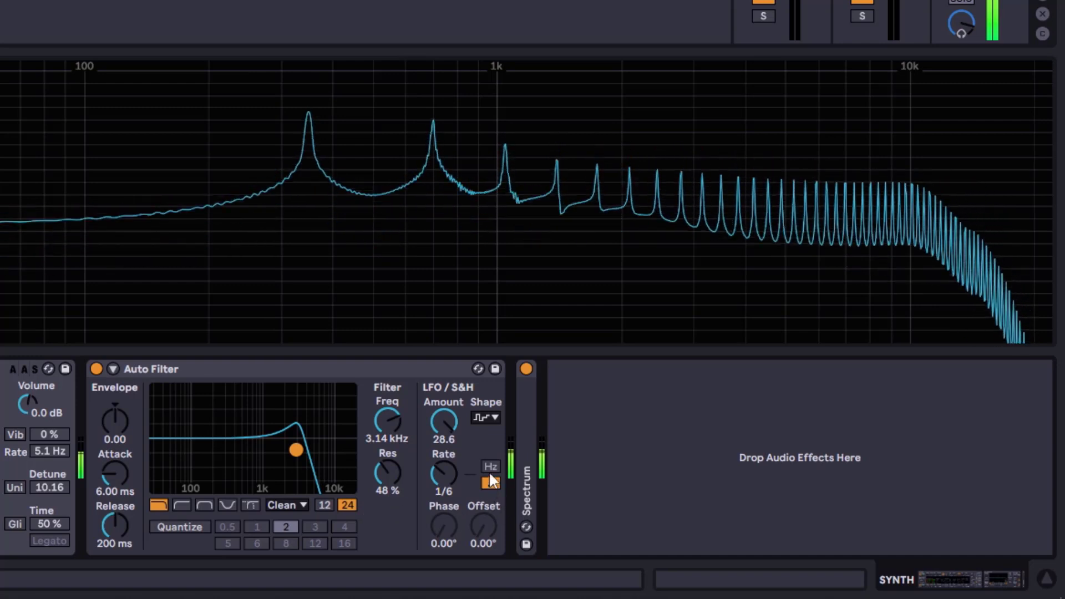
left_click_drag(444, 474, 444, 439)
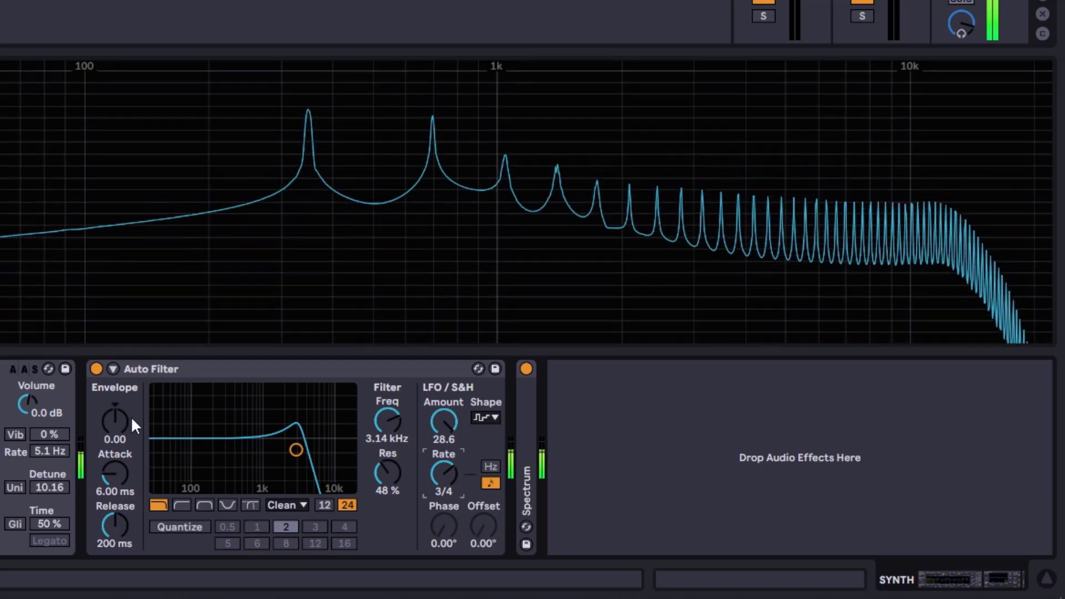
- Compare the LFO's other sample-and-hold shape with the sine shape
left_click(481, 419)
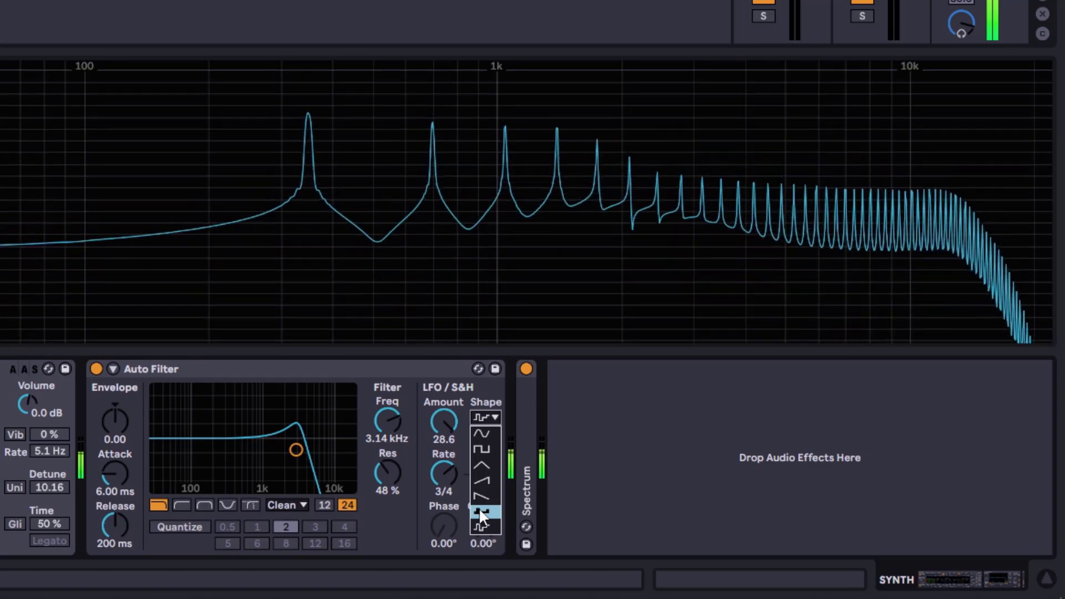
left_click(481, 514)
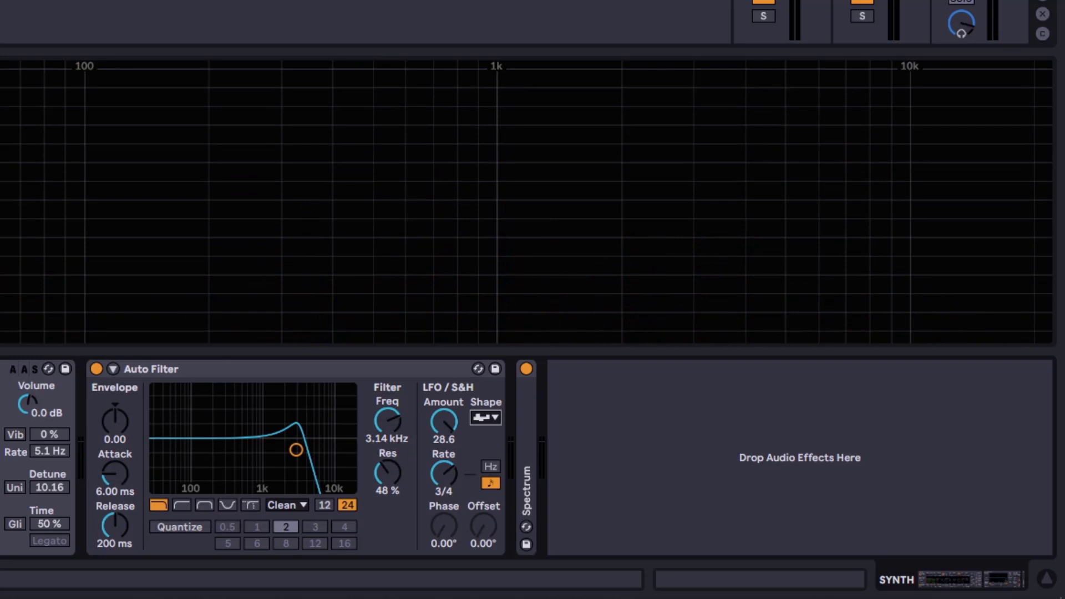
left_click(484, 416)
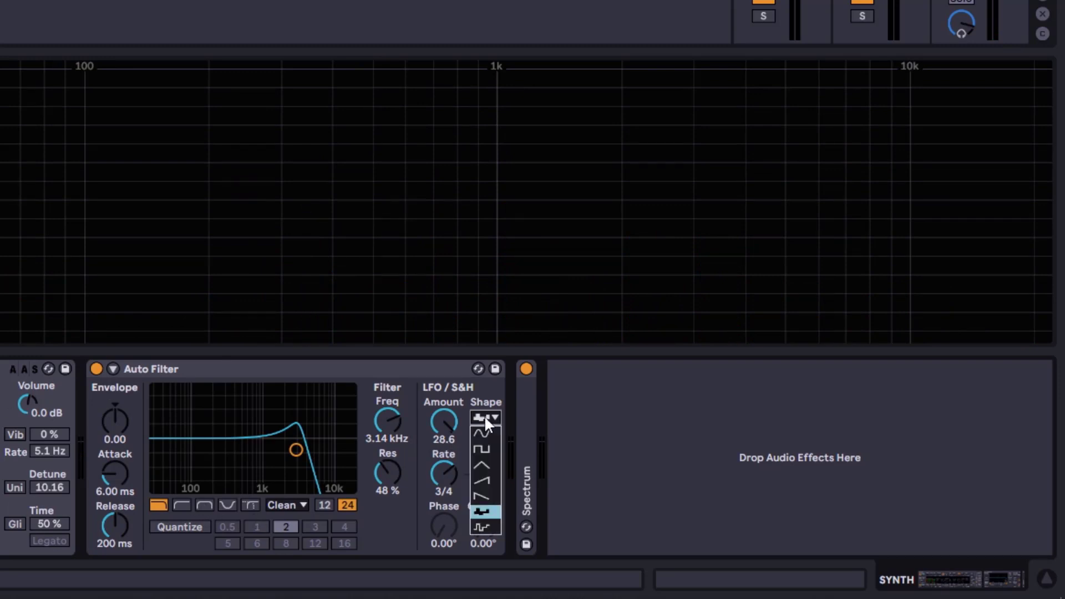
left_click(485, 431)
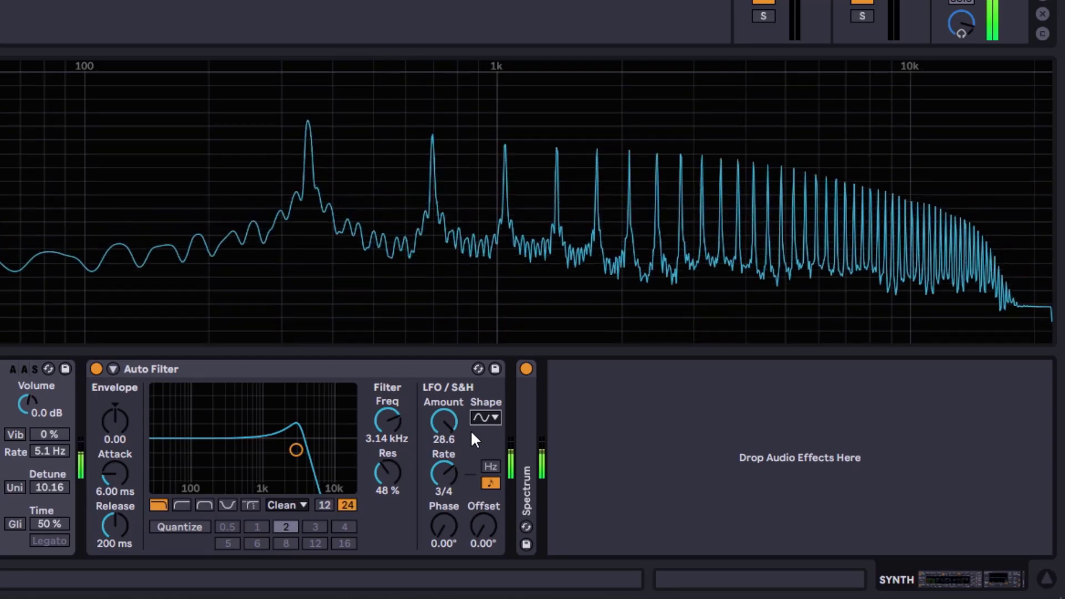
left_click(491, 417)
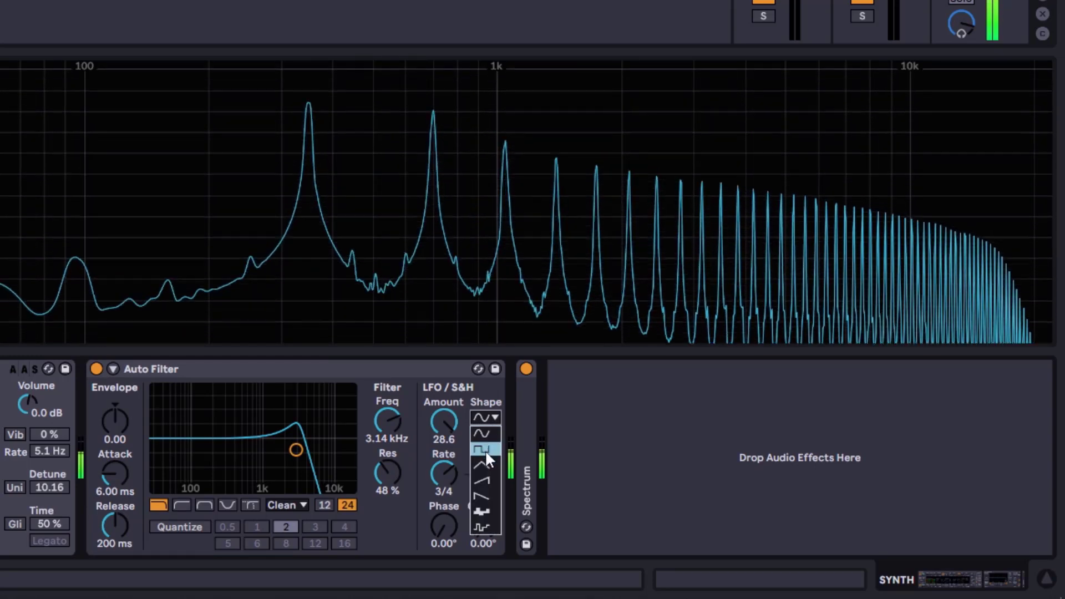
left_click(480, 511)
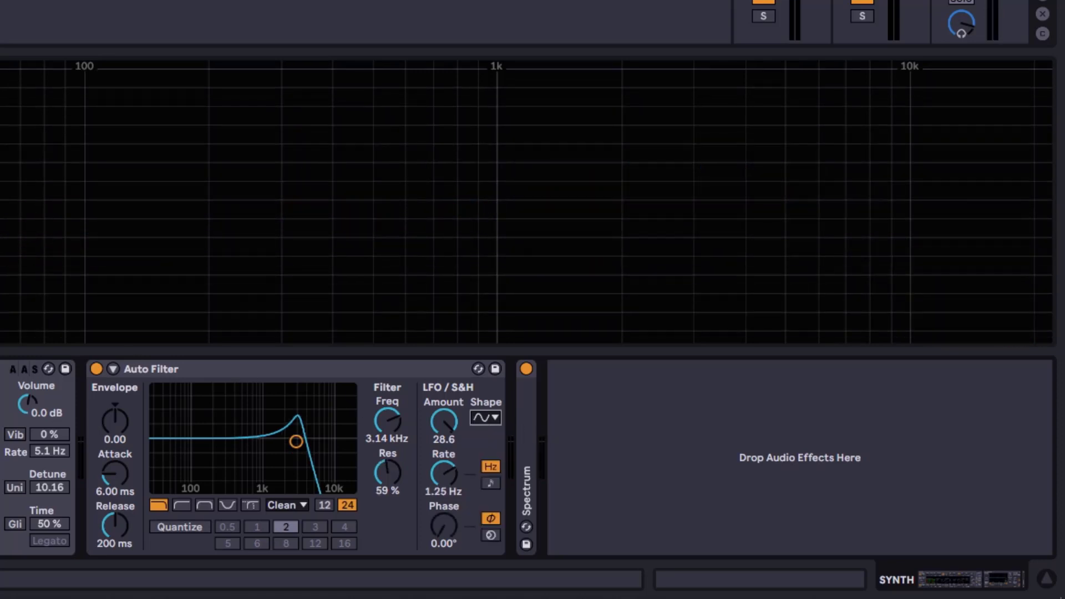
- Reset Auto Filter, then set the filter to about 4.32 kHz with 17% resonance and the LFO Amount to 15.0
left_click(231, 396)
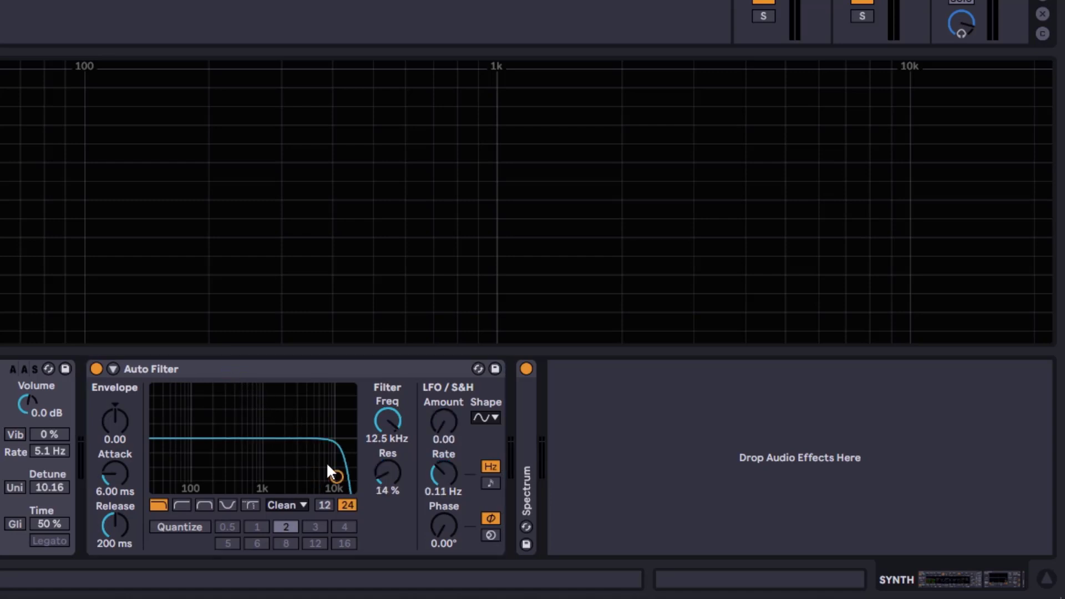
left_click_drag(328, 465, 306, 476)
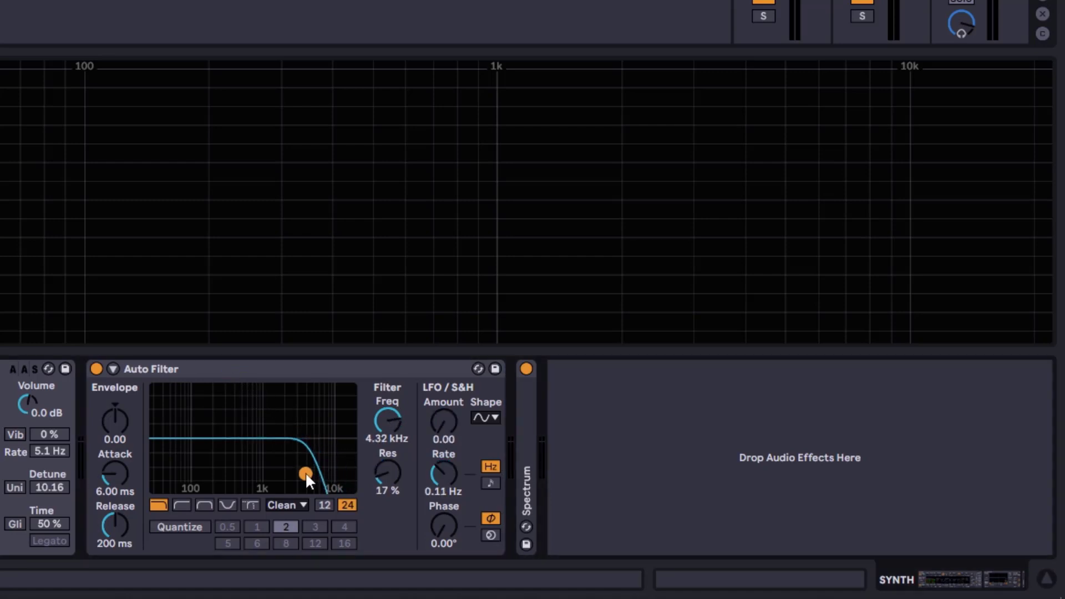
left_click_drag(435, 423, 435, 411)
- Switch the LFO's stereo mode to Spin and try tempo sync before returning the rate to Hz
left_click(491, 535)
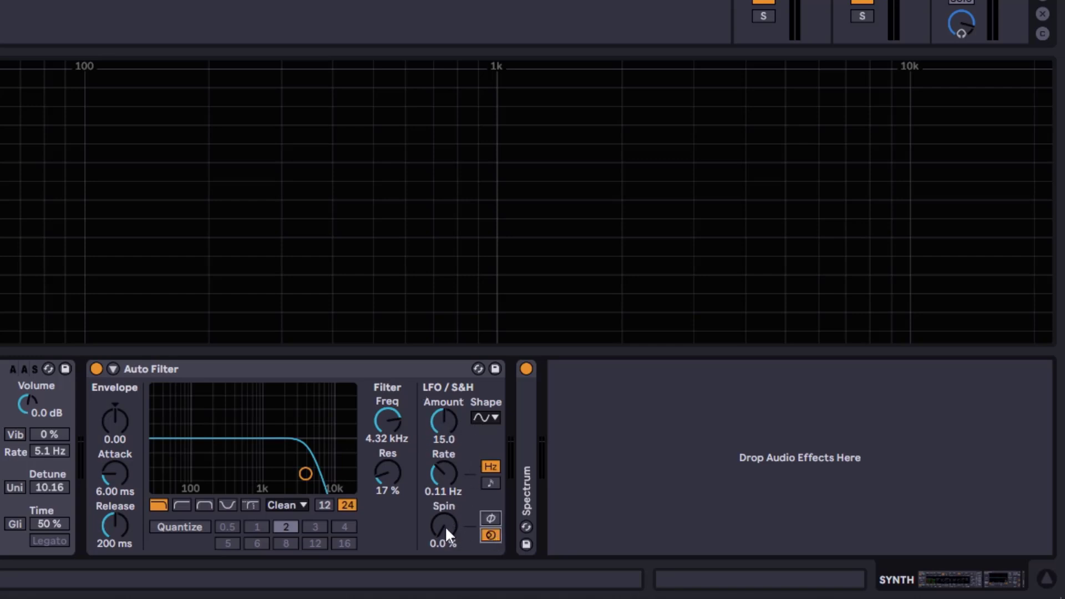
left_click(491, 484)
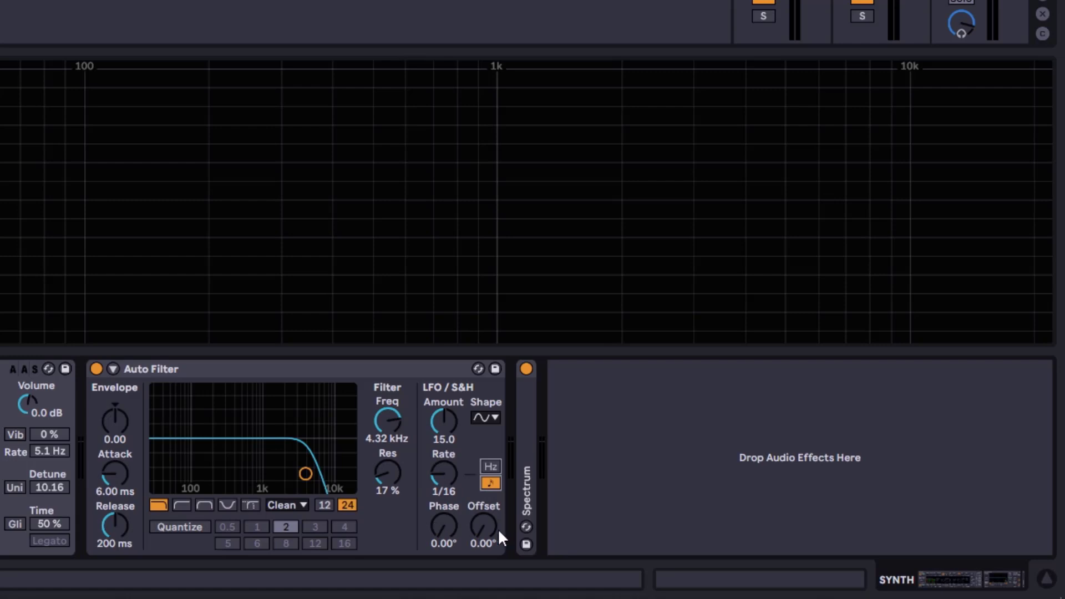
left_click(490, 467)
- Choose the first sample-and-hold LFO shape and set the Amount to 24.8 and the rate to 1.32 Hz
left_click(492, 419)
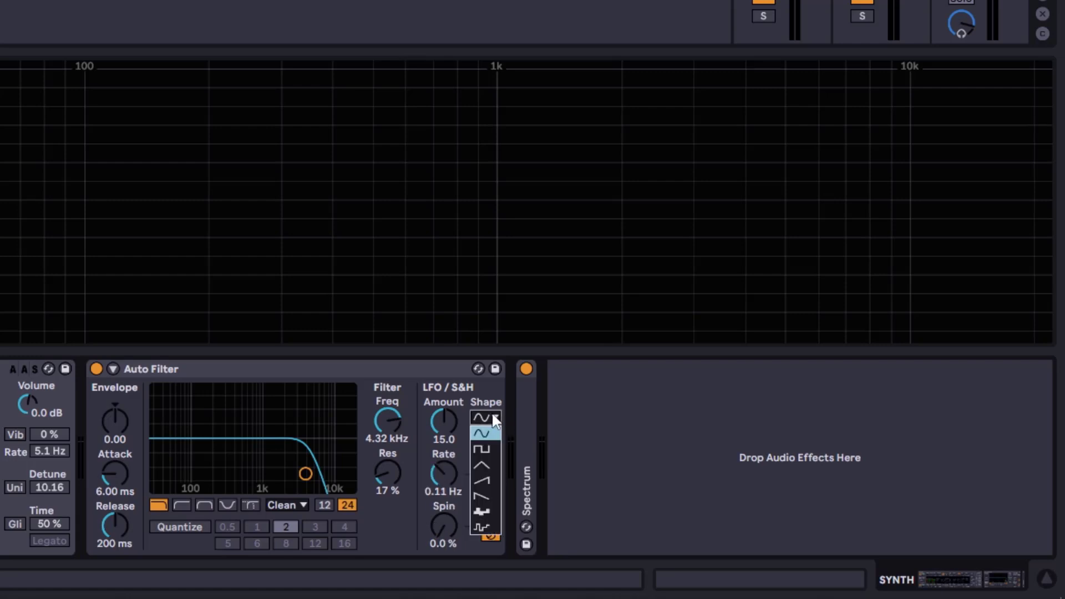
left_click(481, 511)
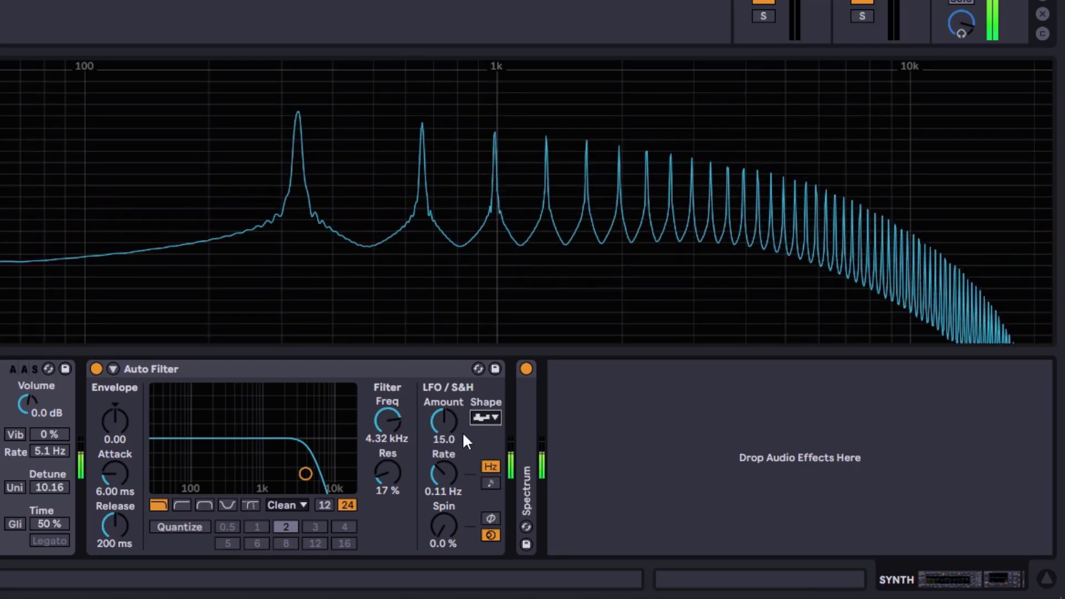
left_click_drag(462, 431, 462, 419)
mouse_move(453, 476)
left_mouse_down()
mouse_move(453, 437)
mouse_move(445, 473)
left_mouse_up()
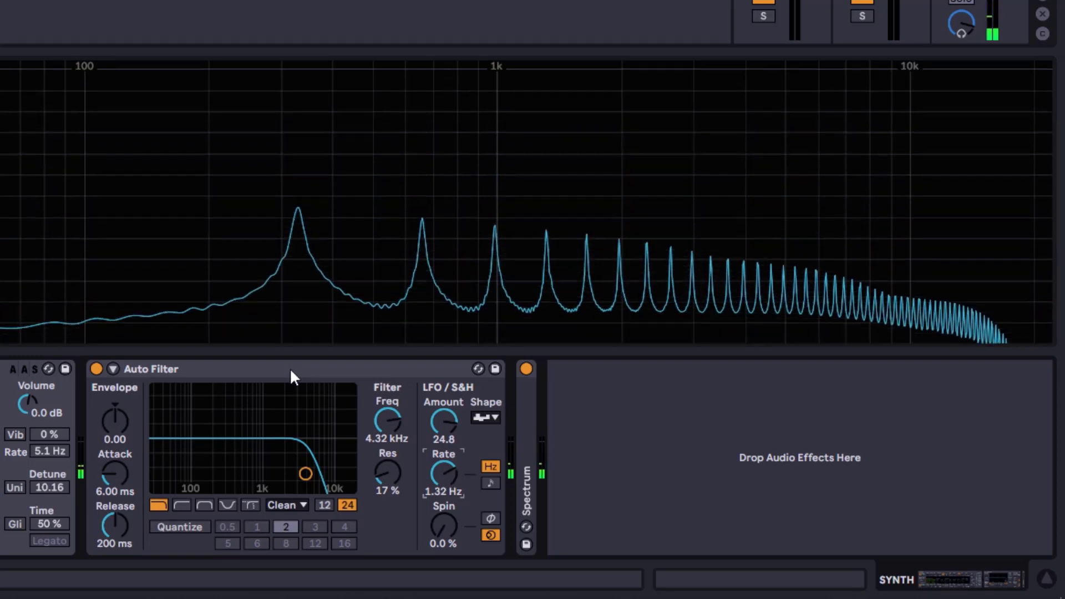
- Change the LFO shape back to sine
left_click(487, 419)
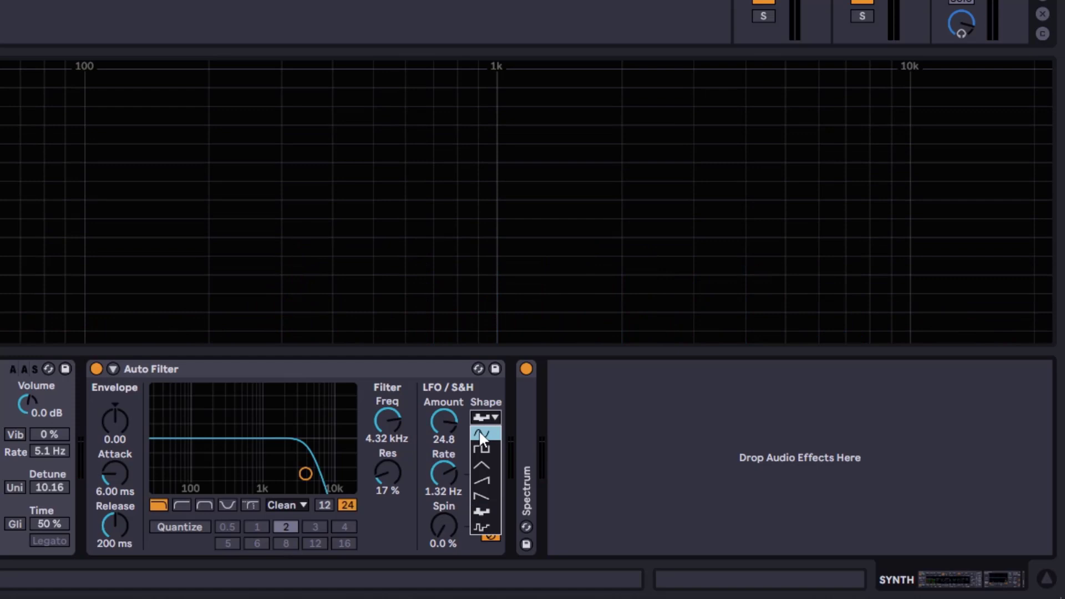
left_click(480, 434)
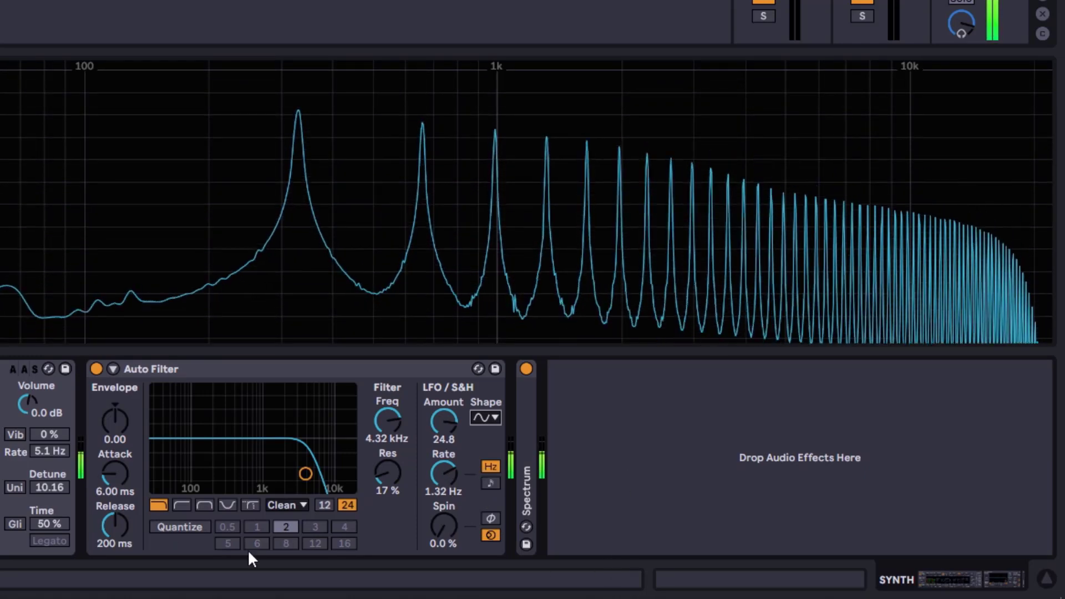
mouse_move(253, 598)
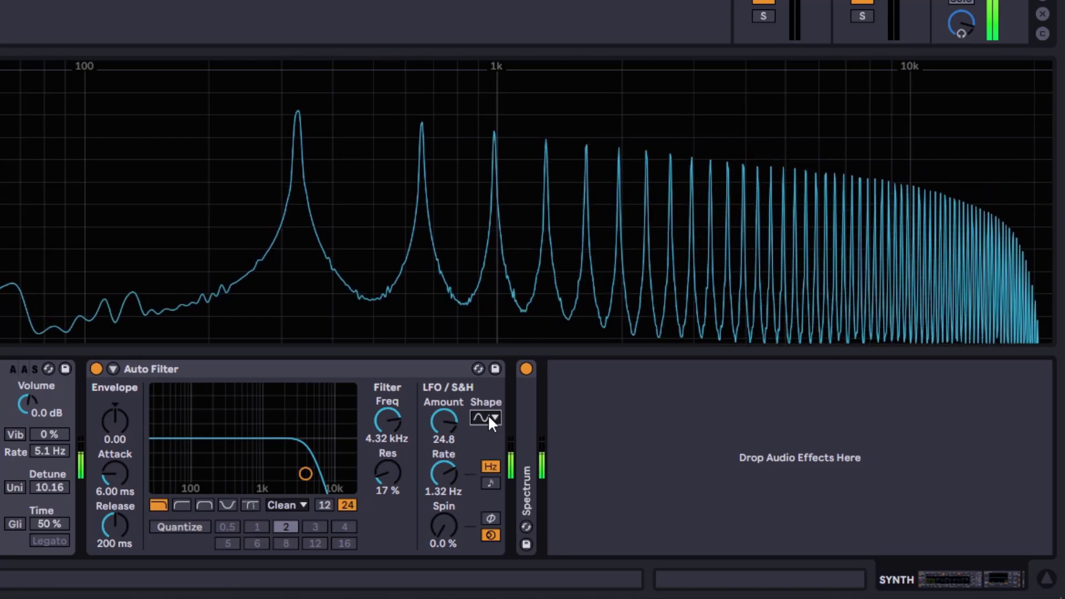
- Switch the LFO's stereo mode to Phase and sweep the phase between about 63° and 231°, ending at 62.9°
left_click(492, 519)
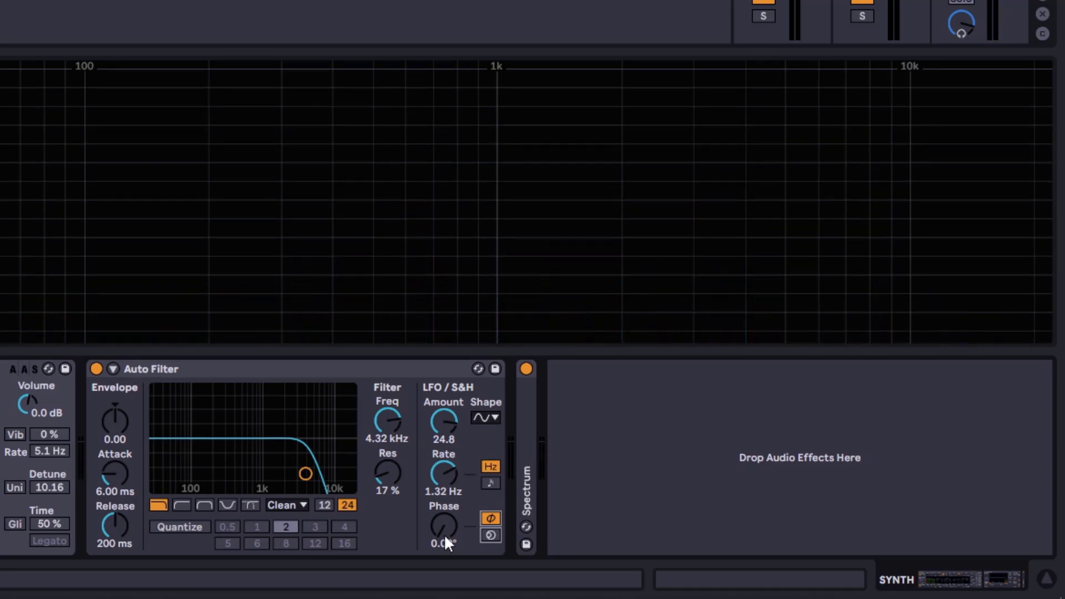
left_click_drag(445, 537, 445, 458)
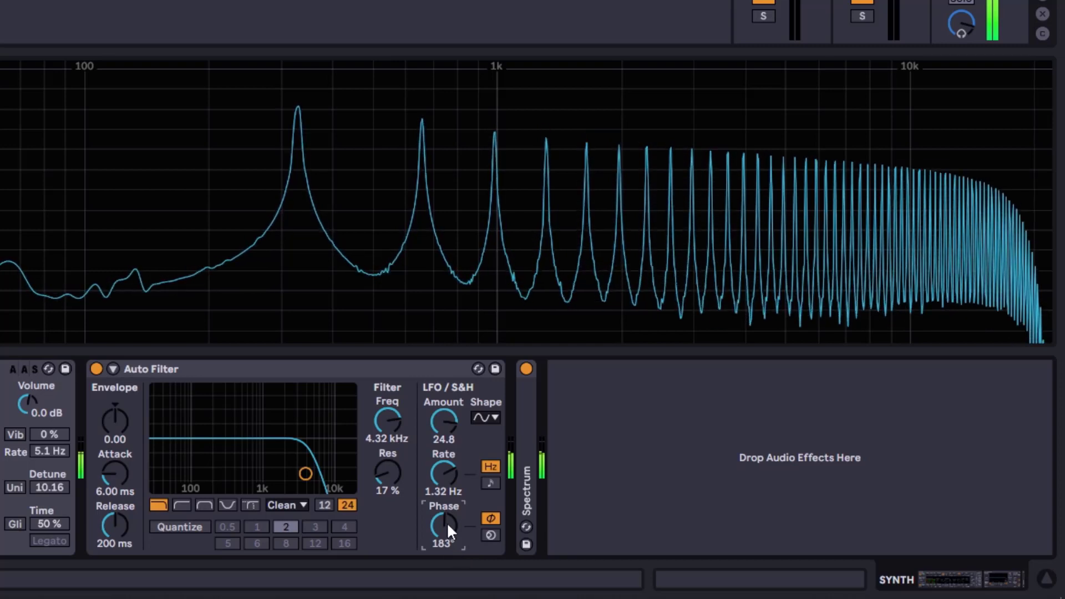
left_click_drag(448, 525, 447, 522)
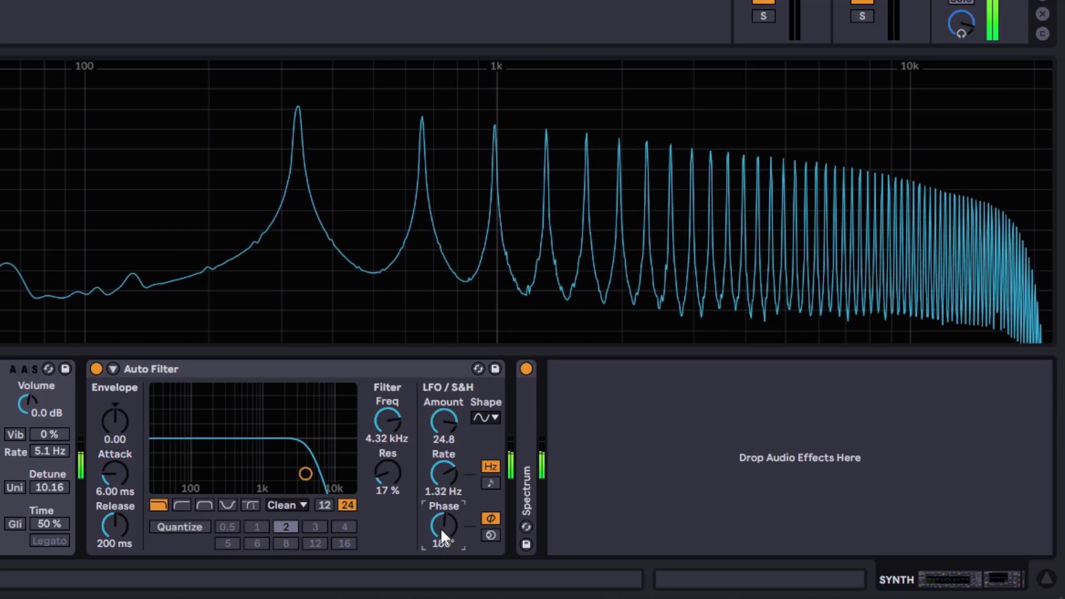
left_click_drag(446, 531, 441, 595)
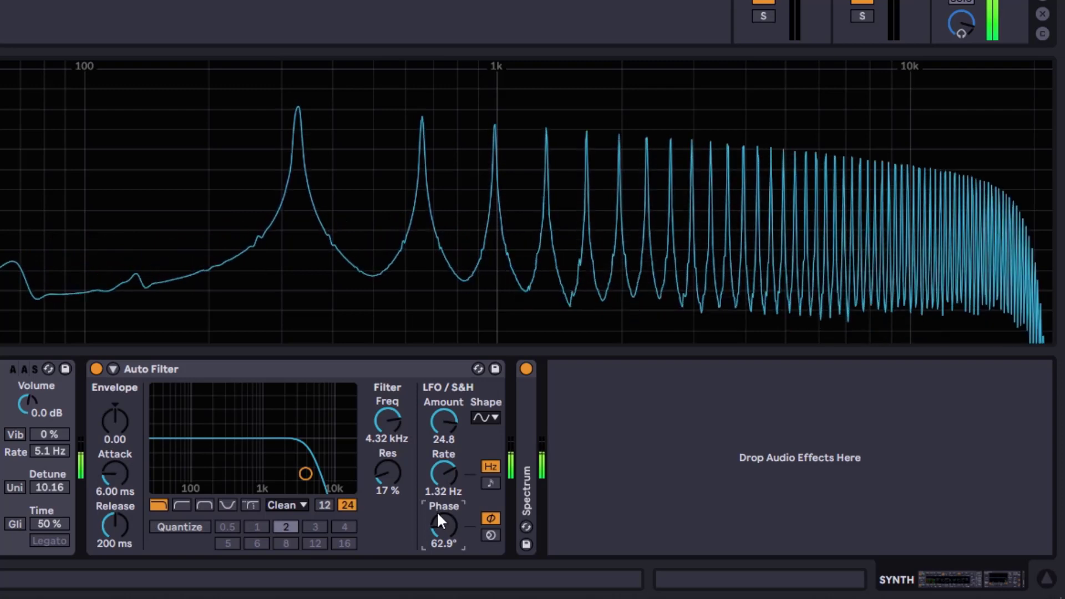
left_click_drag(450, 527, 448, 595)
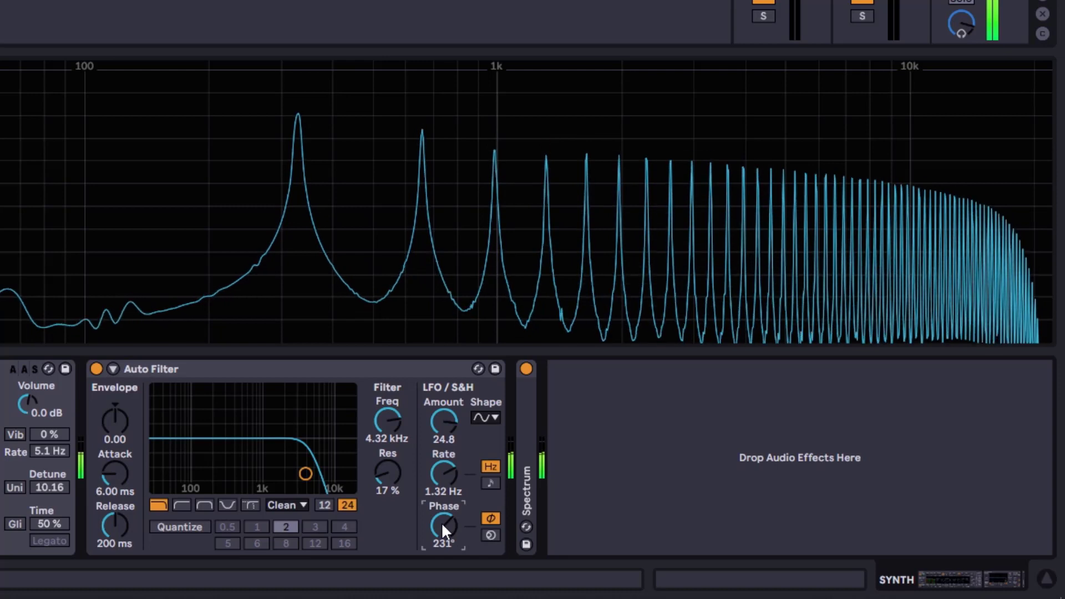
left_click_drag(441, 522, 441, 589)
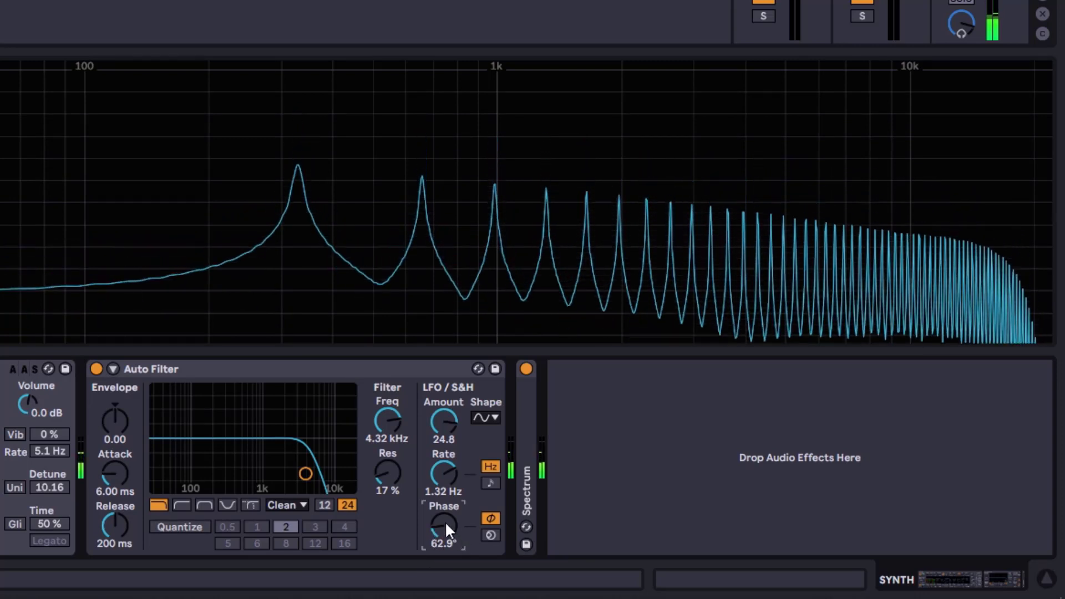
- Compare the LFO's Spin and Phase modes, ending in Spin mode with Spin set to 16%
left_click(490, 536)
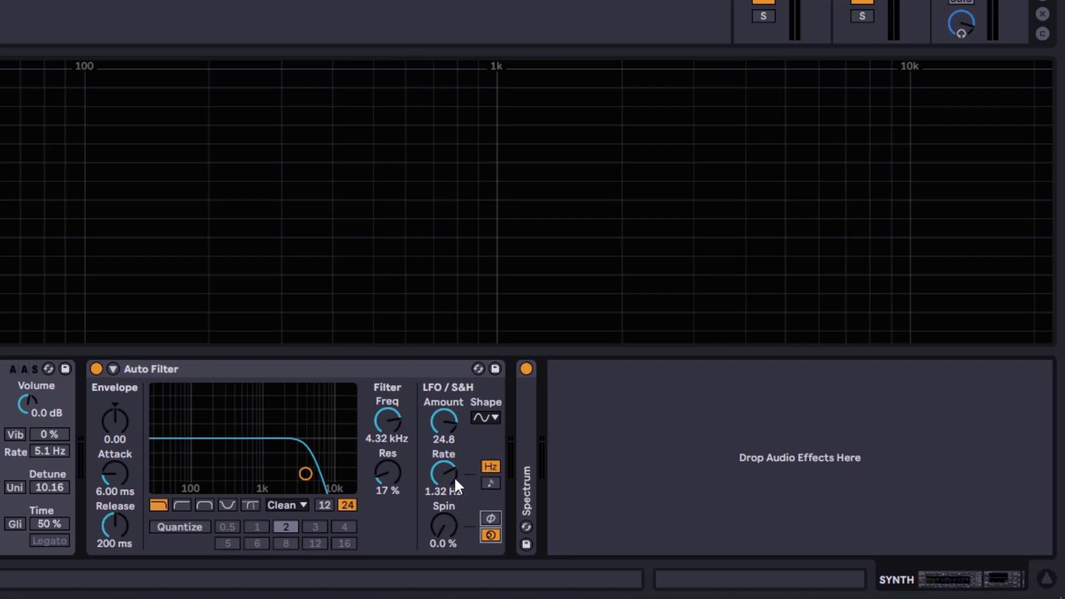
left_click(492, 519)
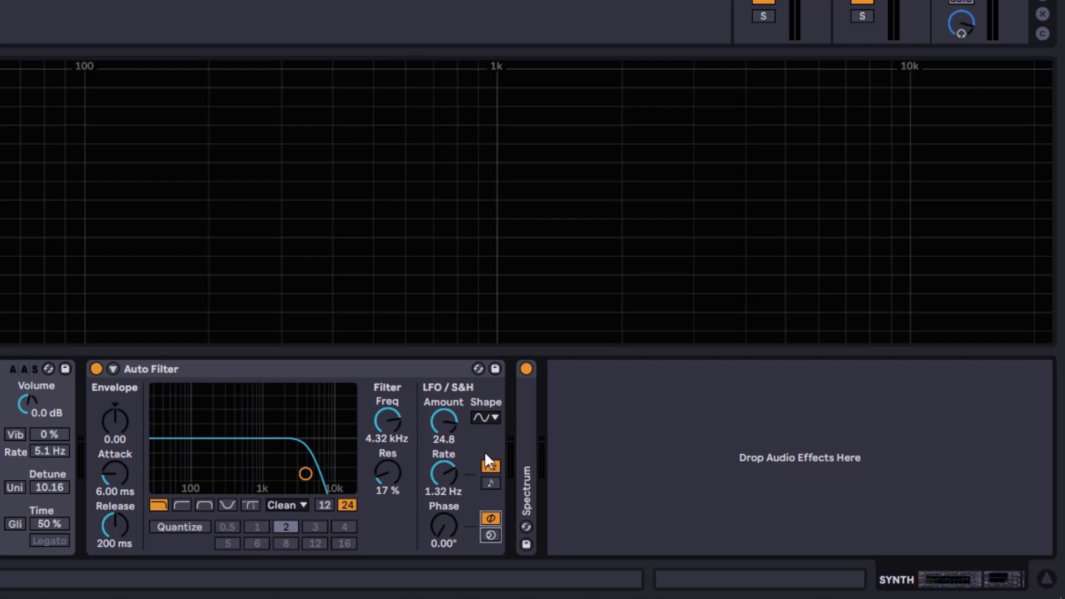
left_click(491, 535)
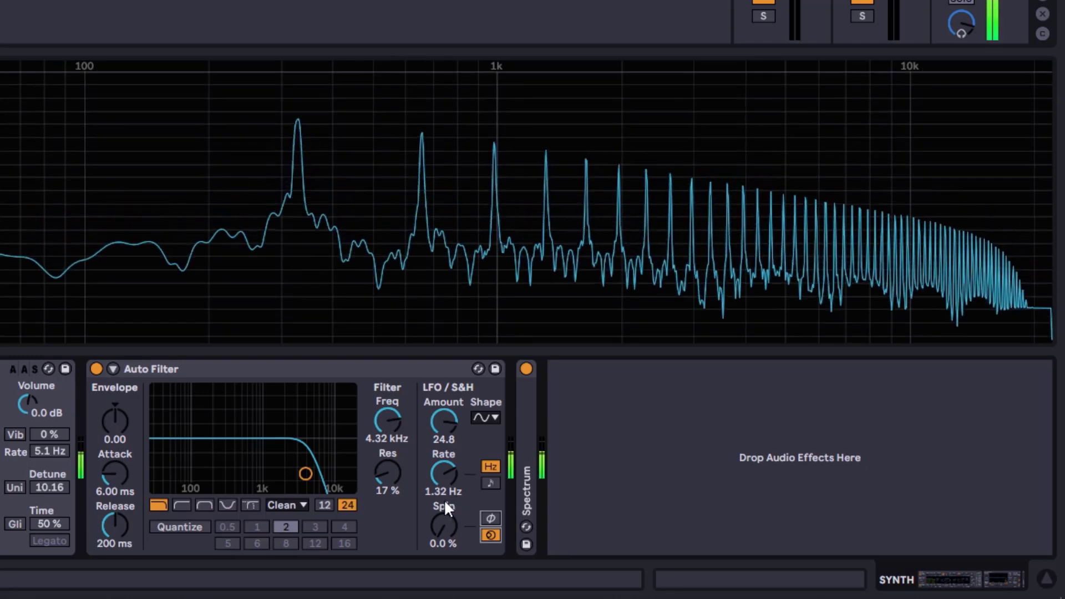
left_click_drag(451, 525, 451, 509)
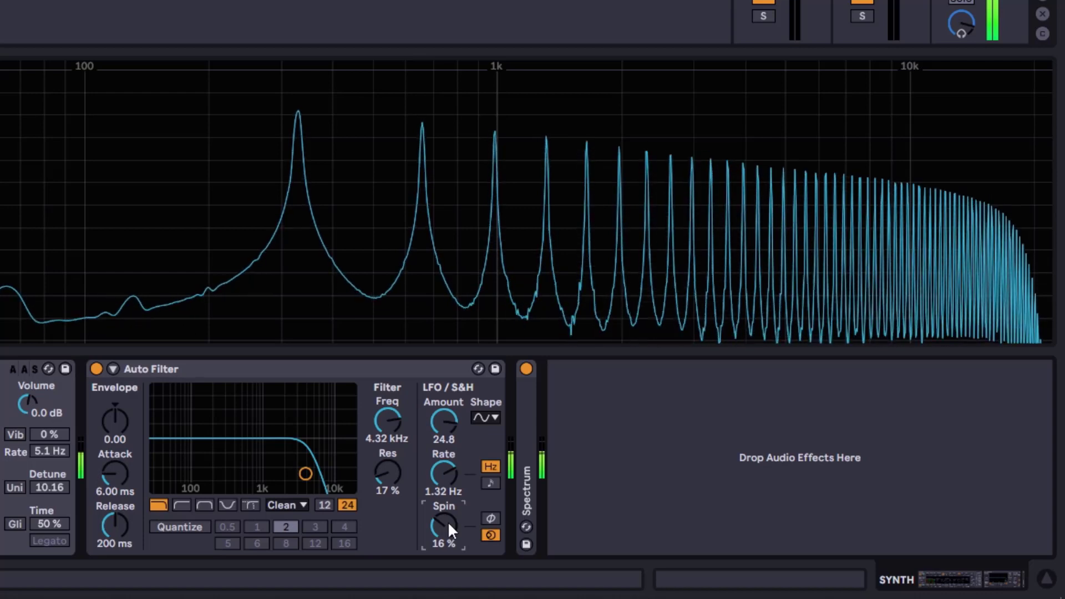
- Set the filter to 2.12 kHz with 64% resonance and sweep the LFO's Spin between 6.7% and 50%
left_click_drag(387, 473, 388, 465)
left_click_drag(306, 465, 284, 437)
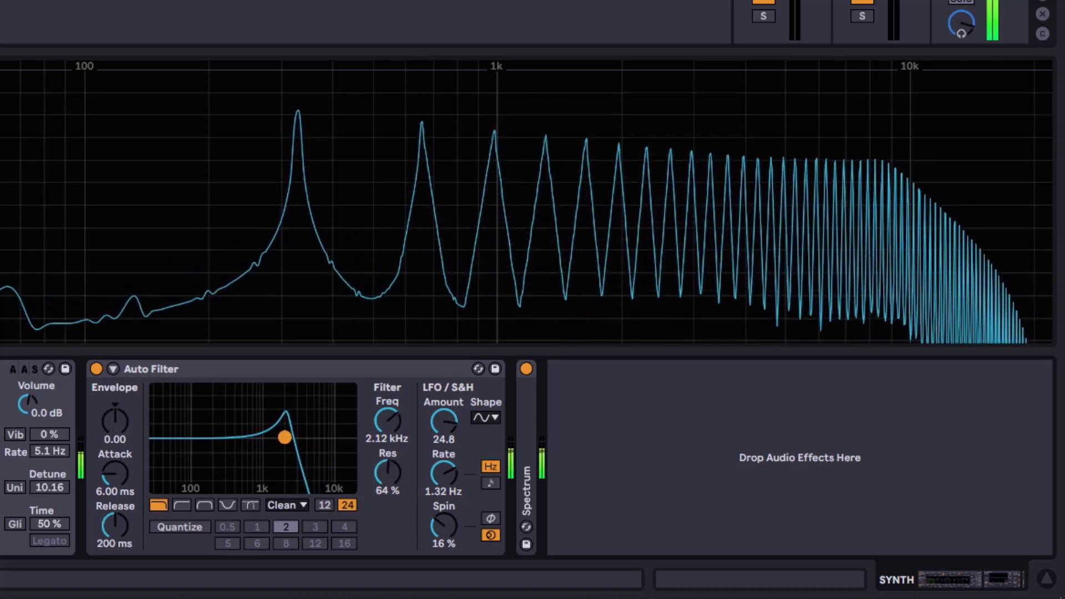
left_click_drag(444, 525, 444, 535)
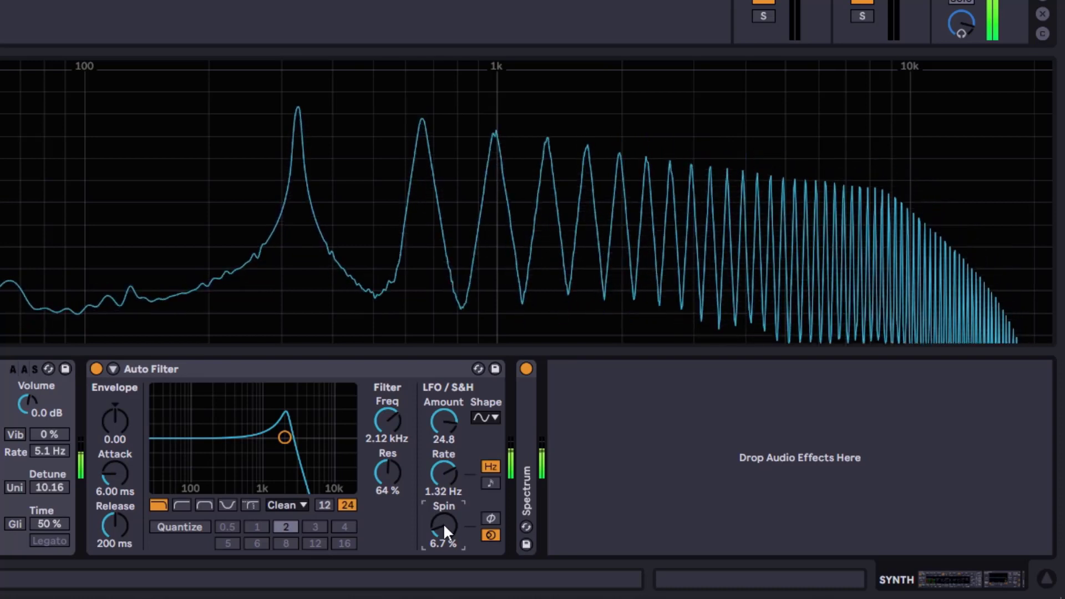
left_click_drag(444, 524, 444, 482)
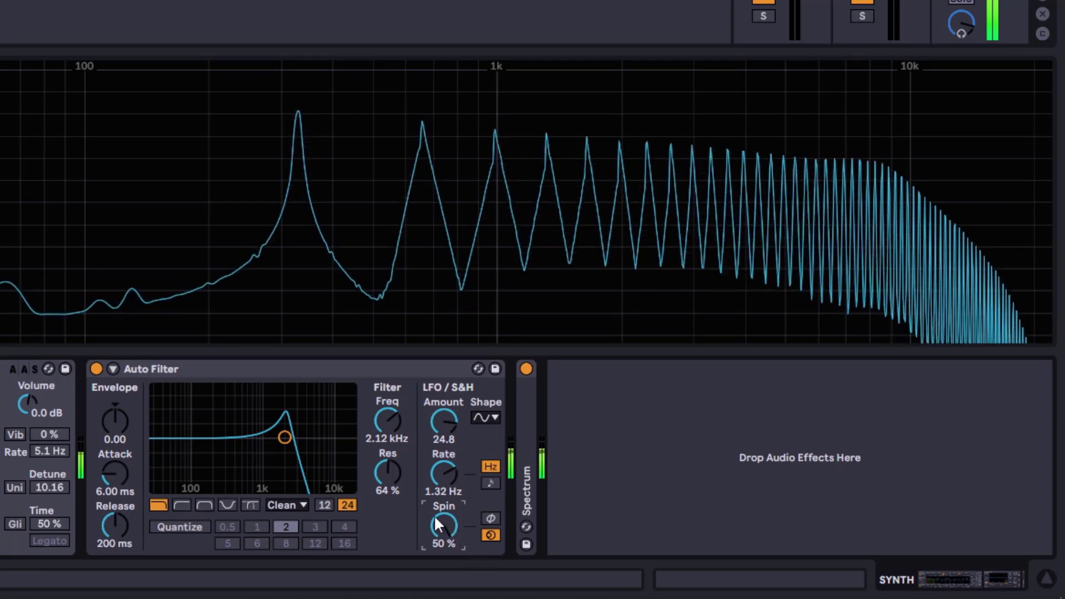
left_click_drag(429, 514, 429, 544)
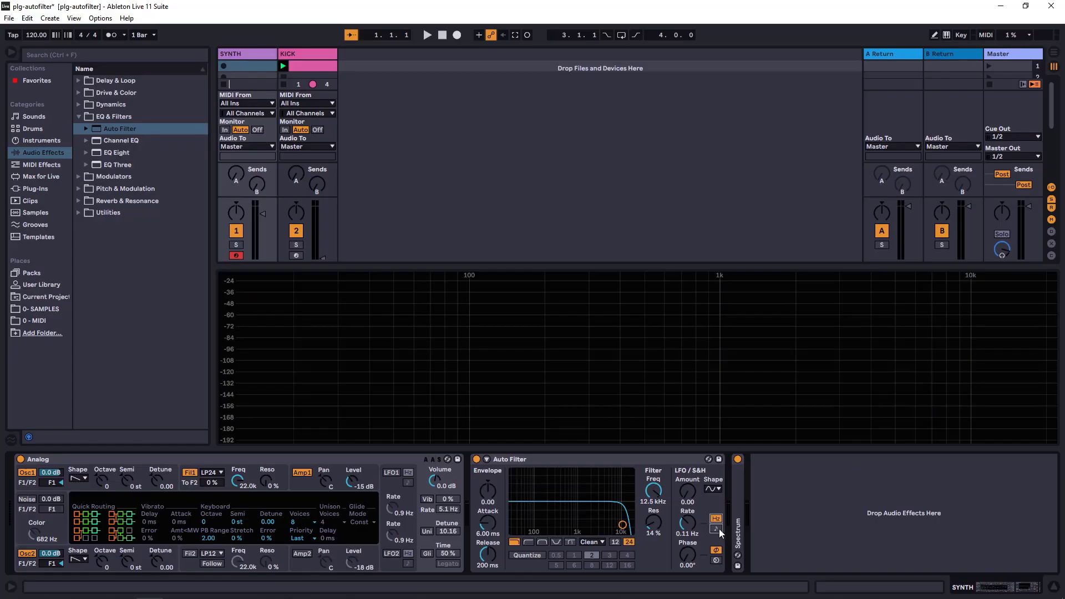
- Compare the LFO's Hz and tempo-synced rate modes and its Phase and Spin modes, ending in tempo-synced mode
left_click(717, 529)
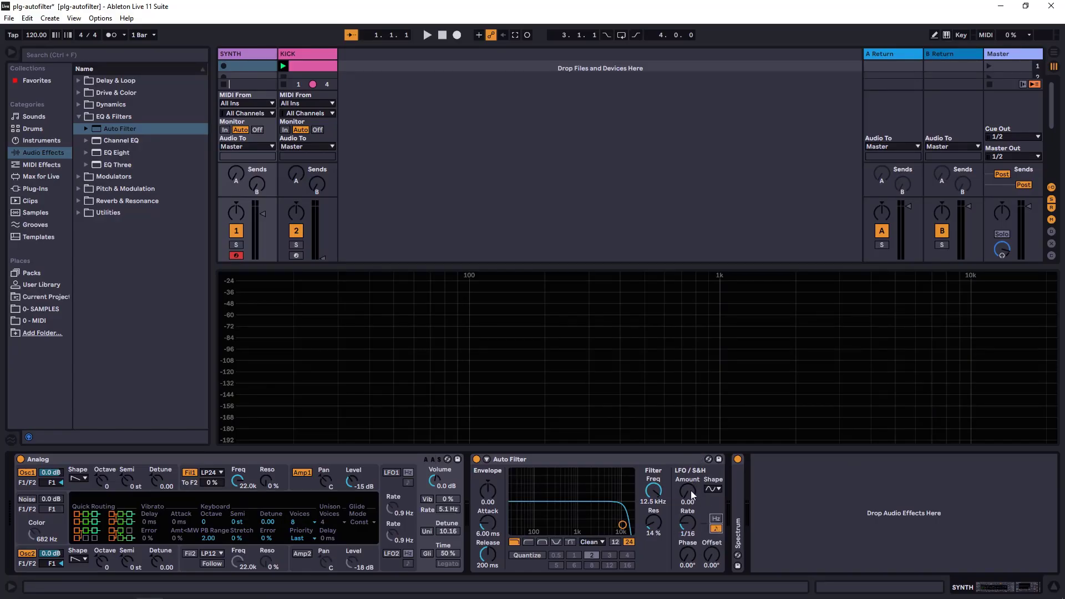
left_click(716, 519)
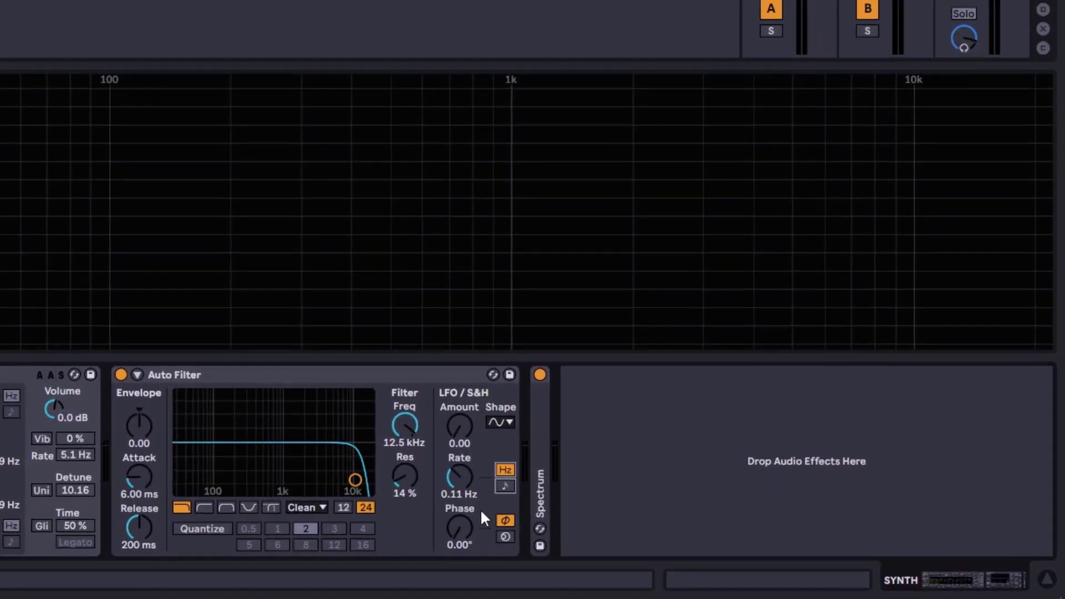
left_click(505, 537)
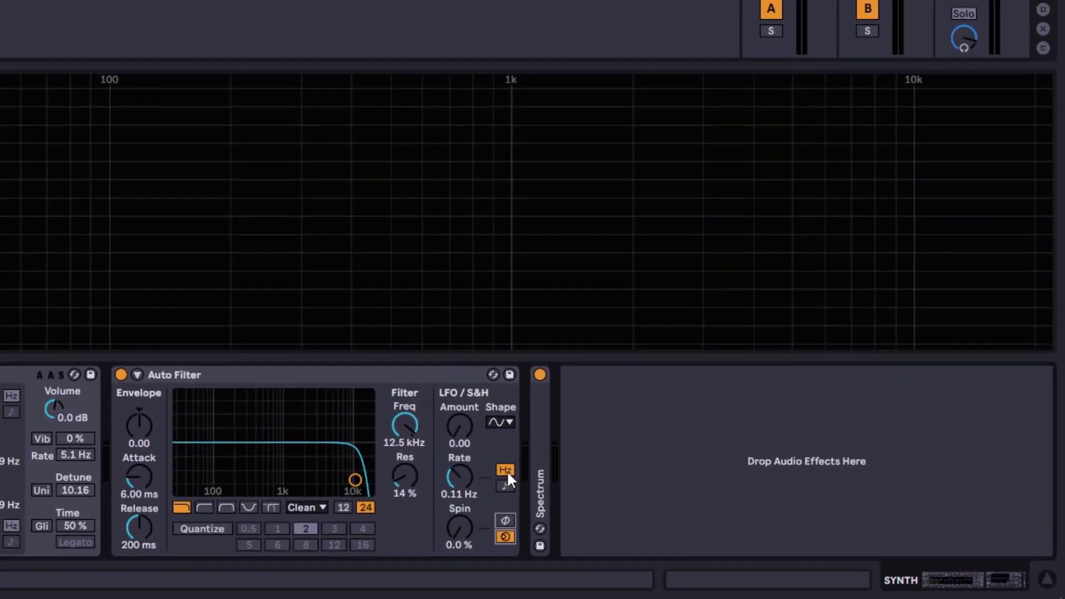
left_click(505, 521)
left_click(506, 536)
left_click(505, 521)
left_click(505, 537)
left_click(502, 489)
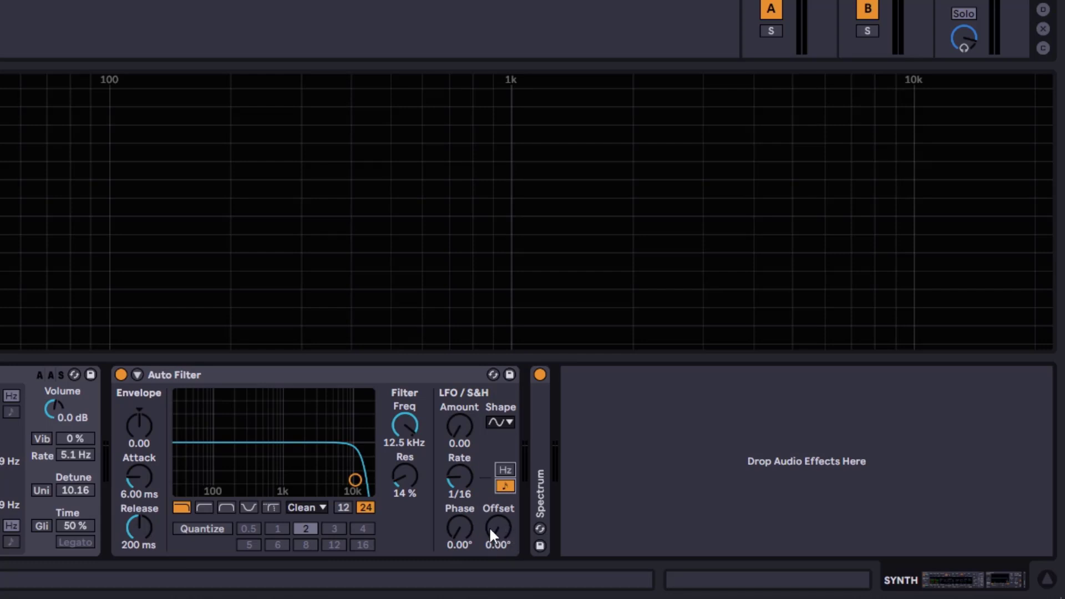
- Set the filter to 2.63 kHz with 52% resonance, and the LFO to Amount 16.9 and synced rate 3/8
left_click_drag(459, 436, 459, 416)
left_click_drag(349, 479, 311, 451)
left_click_drag(459, 427, 462, 448)
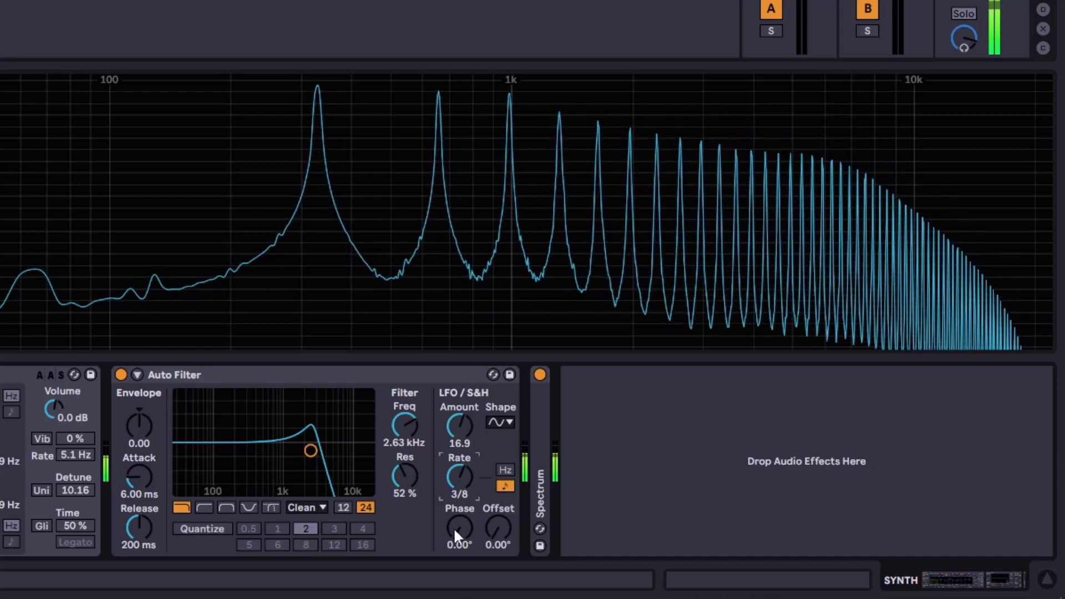
- Switch the LFO rate to Hz, select the Phase stereo mode there, and return to the tempo-synced rate
left_click(501, 472)
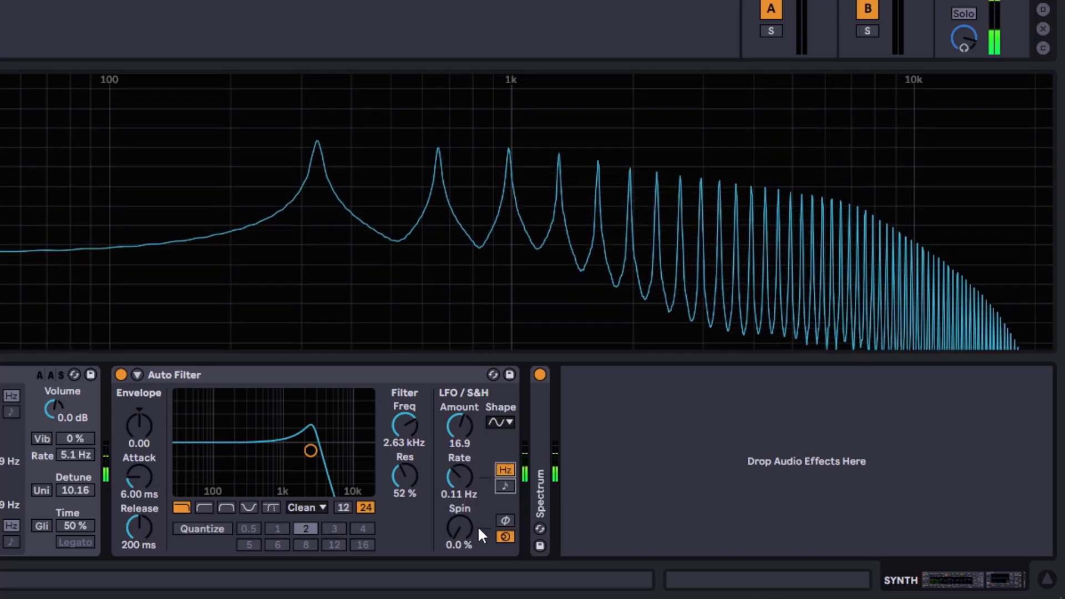
left_click(504, 523)
left_click(504, 486)
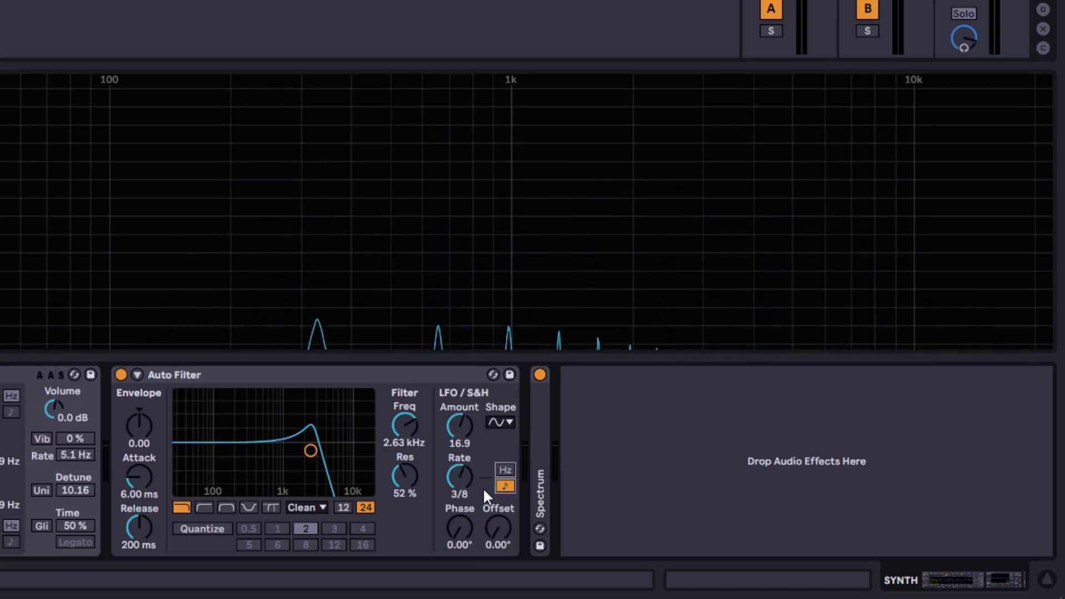
- Sweep the synced LFO's Phase through 149° and 206°, and return it to 0°
left_click_drag(460, 527, 460, 454)
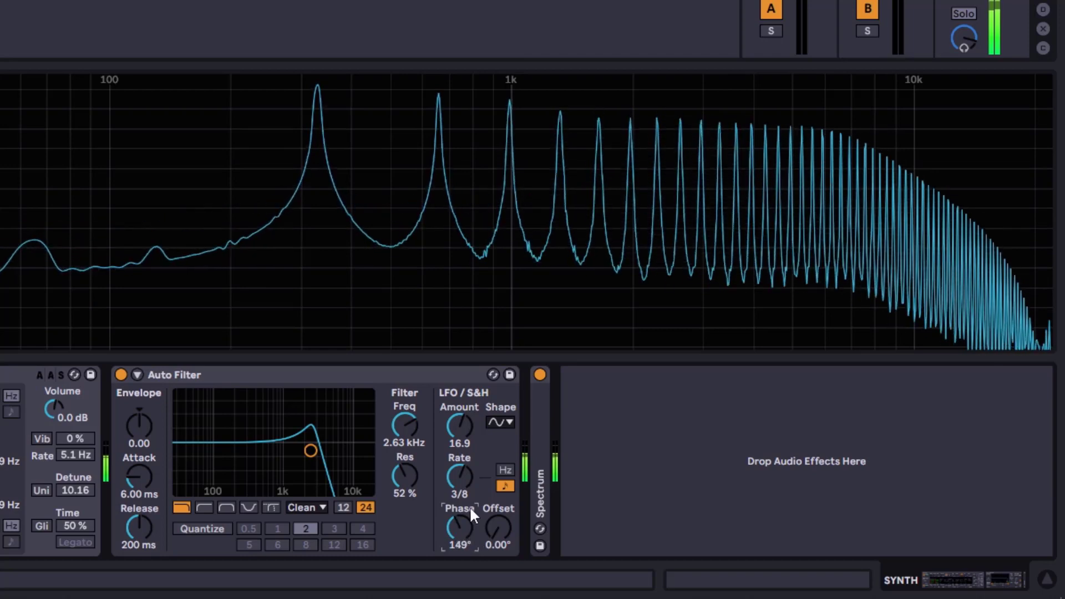
mouse_move(465, 514)
left_mouse_down()
mouse_move(465, 489)
mouse_move(453, 524)
left_mouse_up()
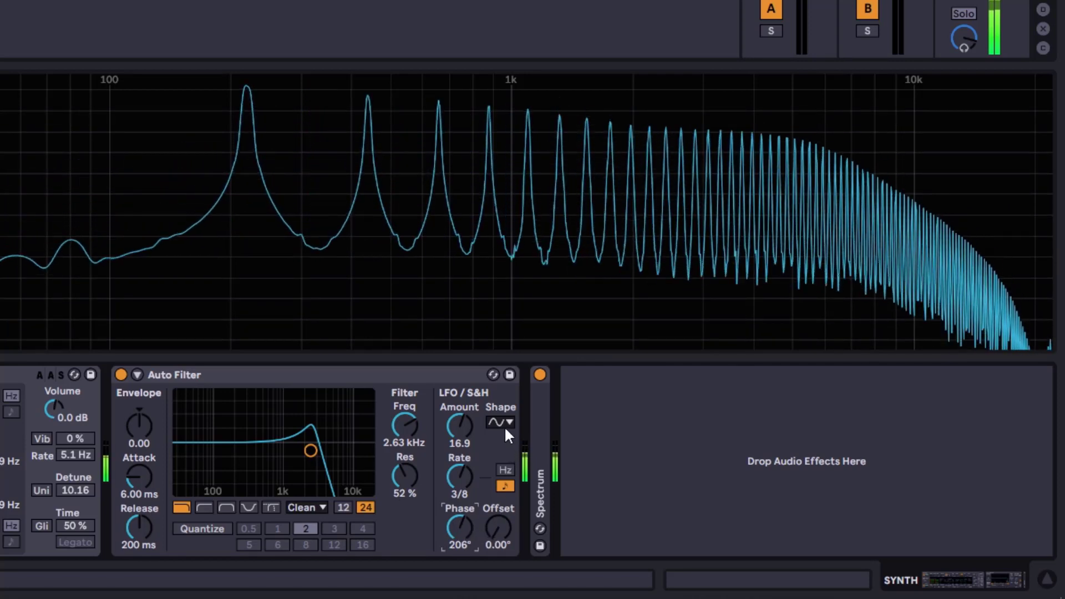
left_click_drag(469, 530, 468, 594)
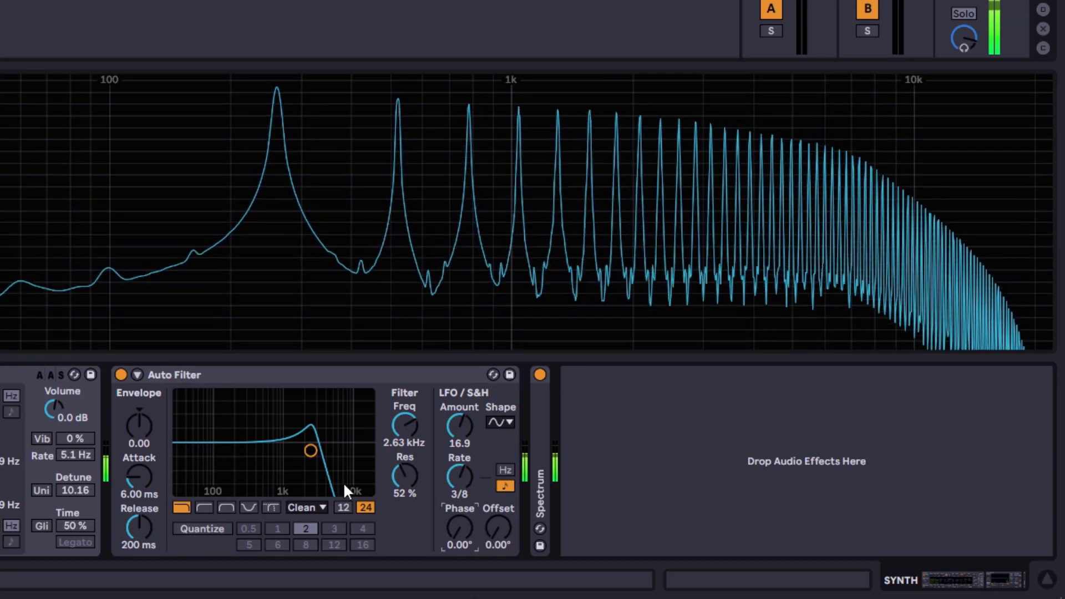
- Set the filter to 1.98 kHz with 47% resonance and the LFO Amount to 24.5
mouse_move(309, 451)
left_mouse_down()
mouse_move(293, 444)
mouse_move(320, 457)
left_mouse_up()
left_click_drag(442, 448, 472, 459)
- Sweep the LFO's Offset up to 157° and back to 0°, and toggle the metronome
mouse_move(498, 536)
left_mouse_down()
mouse_move(499, 479)
mouse_move(498, 543)
left_mouse_up()
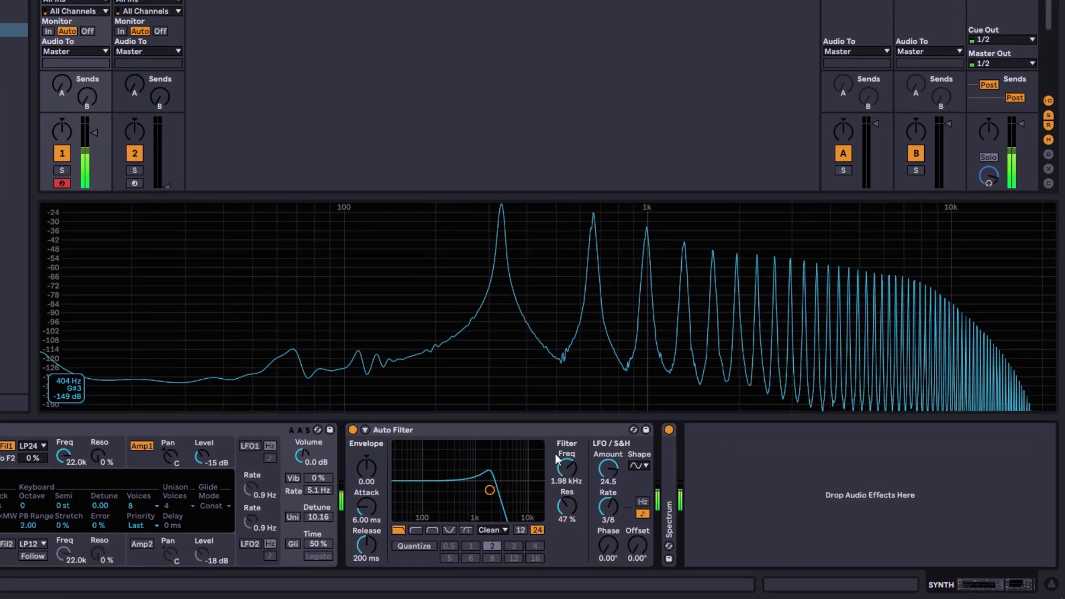
left_click_drag(641, 548, 636, 561)
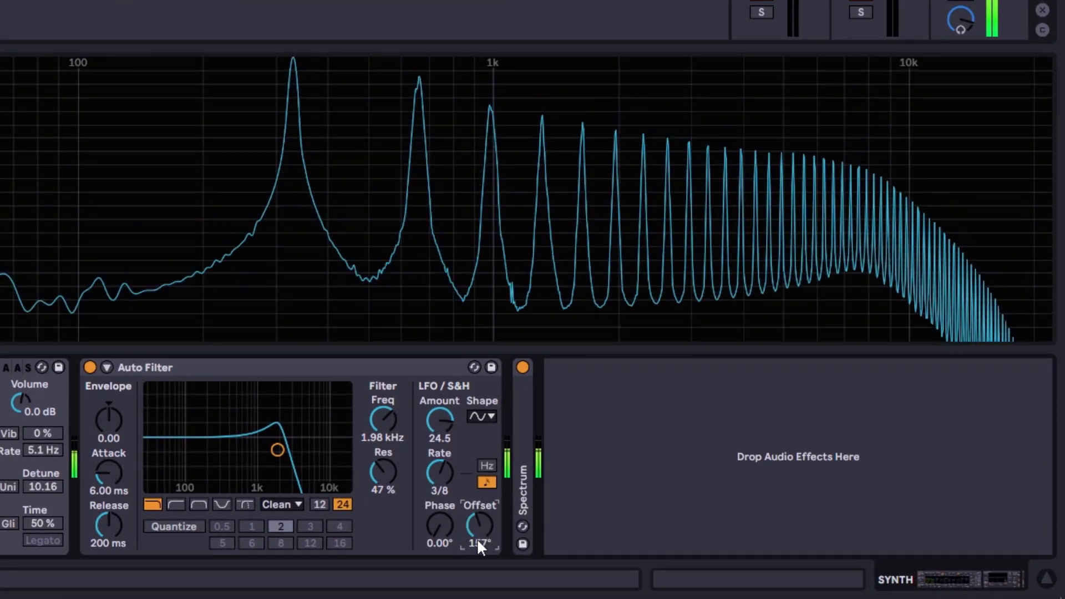
mouse_move(478, 540)
left_mouse_down()
mouse_move(479, 525)
mouse_move(478, 554)
mouse_move(483, 525)
mouse_move(482, 554)
left_mouse_up()
left_click_drag(486, 508, 480, 543)
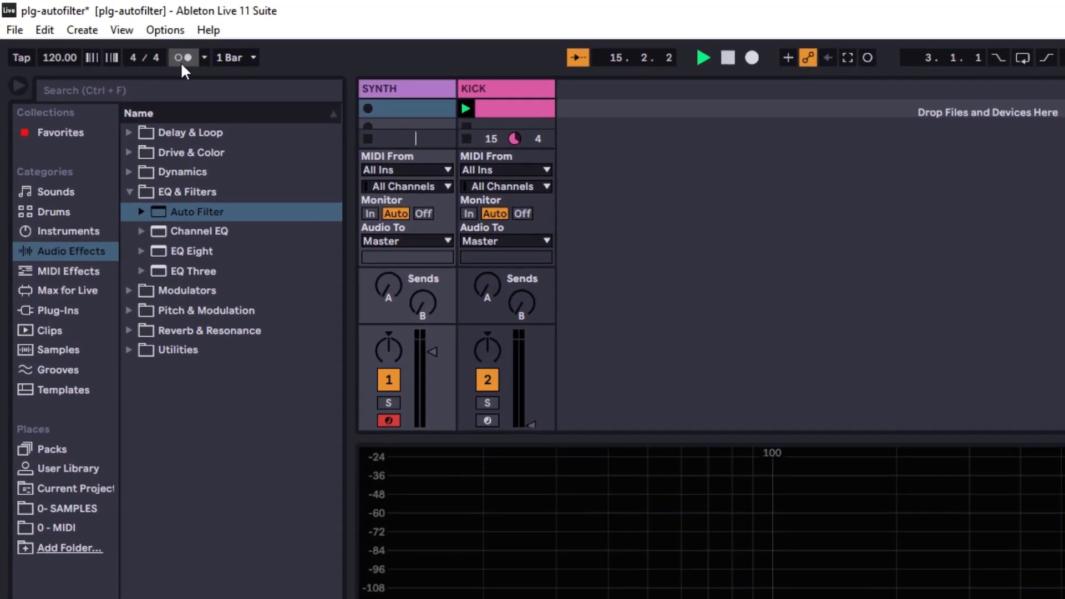
left_click(112, 35)
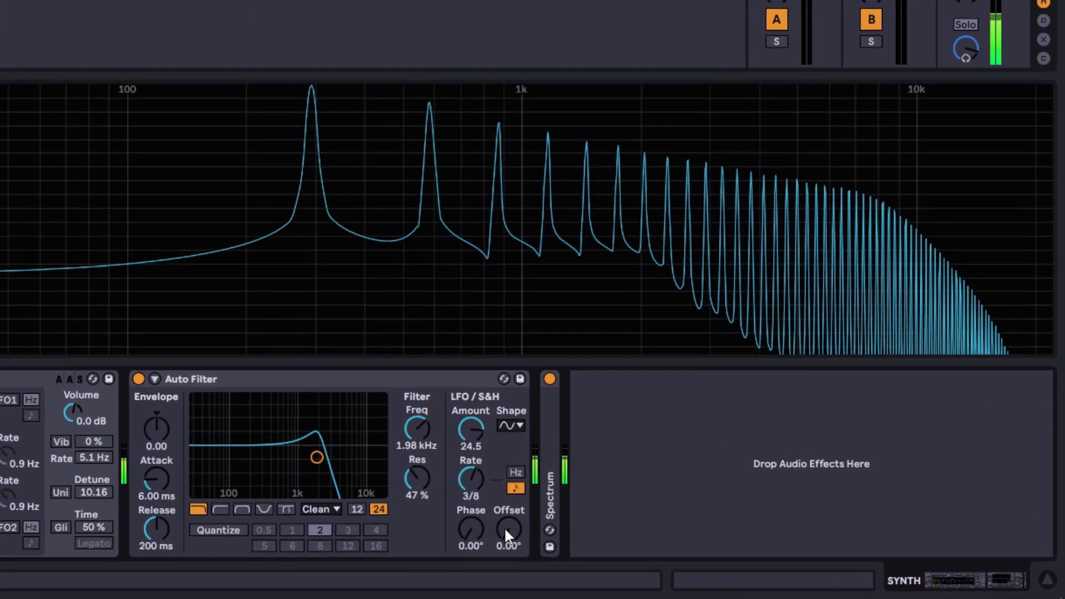
- Choose the square LFO shape at a 1/4 rate, with Phase at 80° and Offset at 157°
left_click(527, 430)
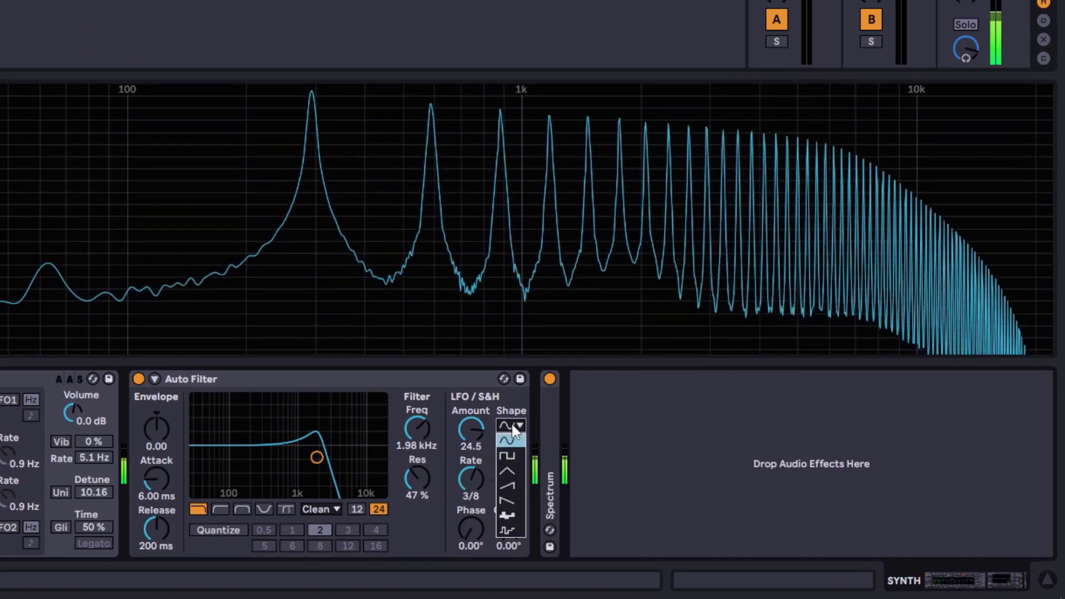
left_click(513, 455)
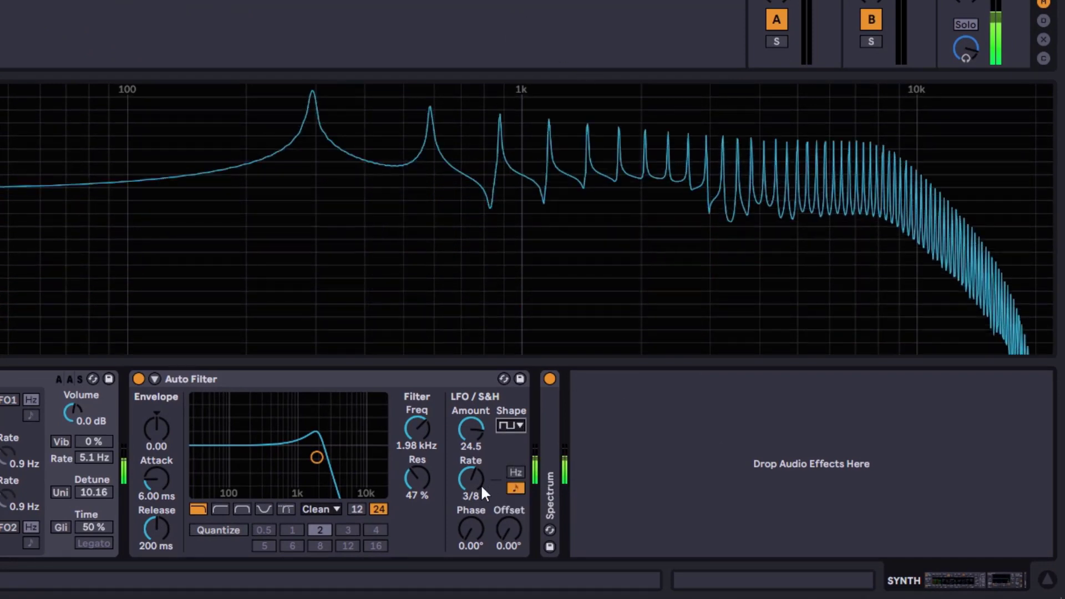
left_click_drag(478, 484, 479, 498)
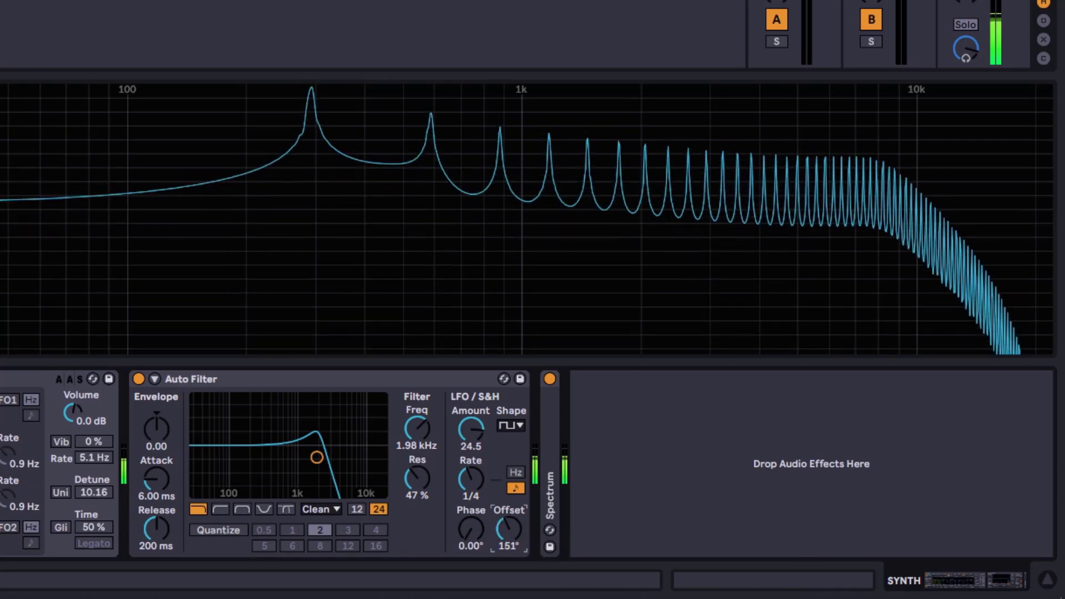
left_click_drag(512, 537, 511, 477)
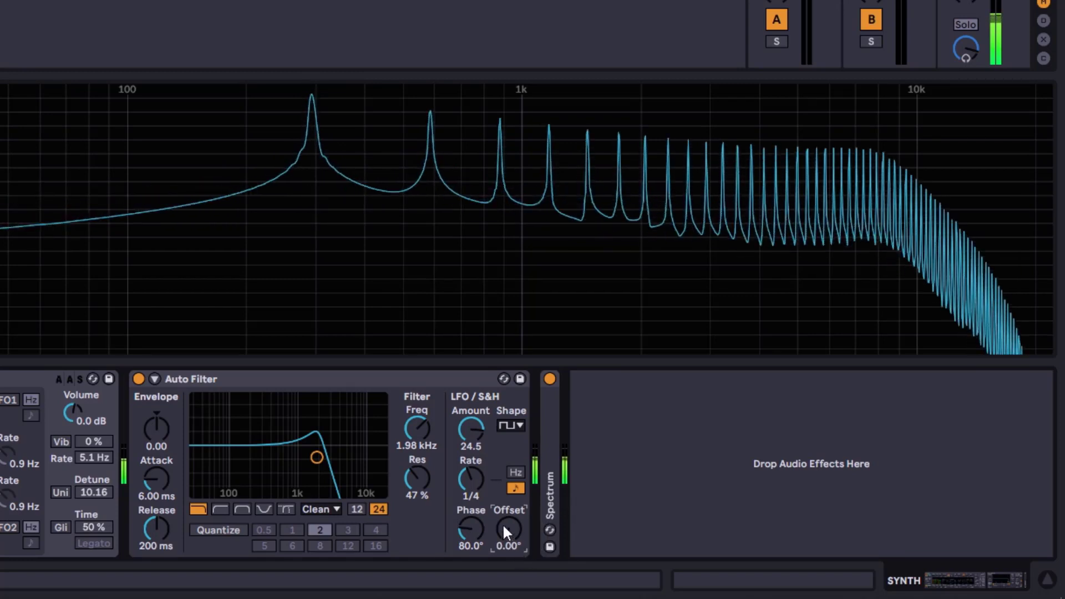
left_click_drag(505, 532, 505, 491)
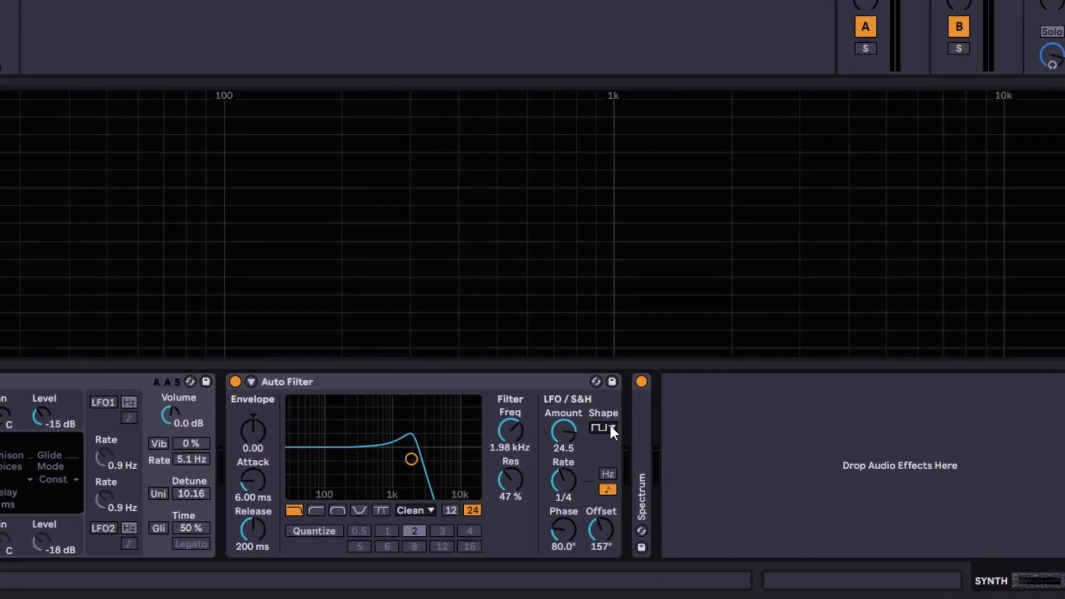
- Choose the first sample-and-hold LFO shape and, with the rate in Hz, compare the Spin and Phase modes, ending on Phase
left_click(611, 427)
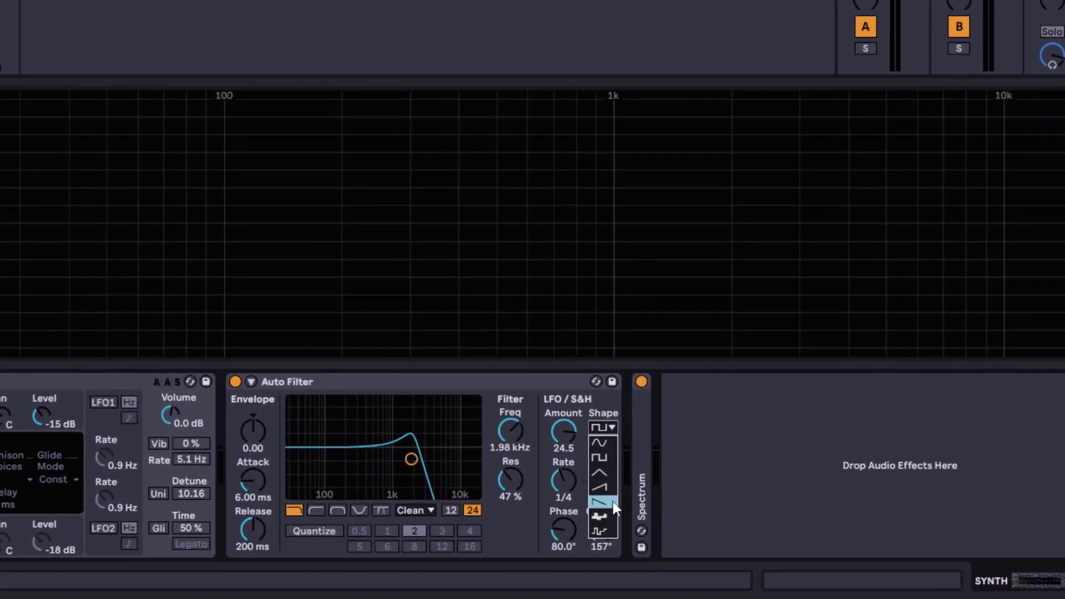
left_click(605, 515)
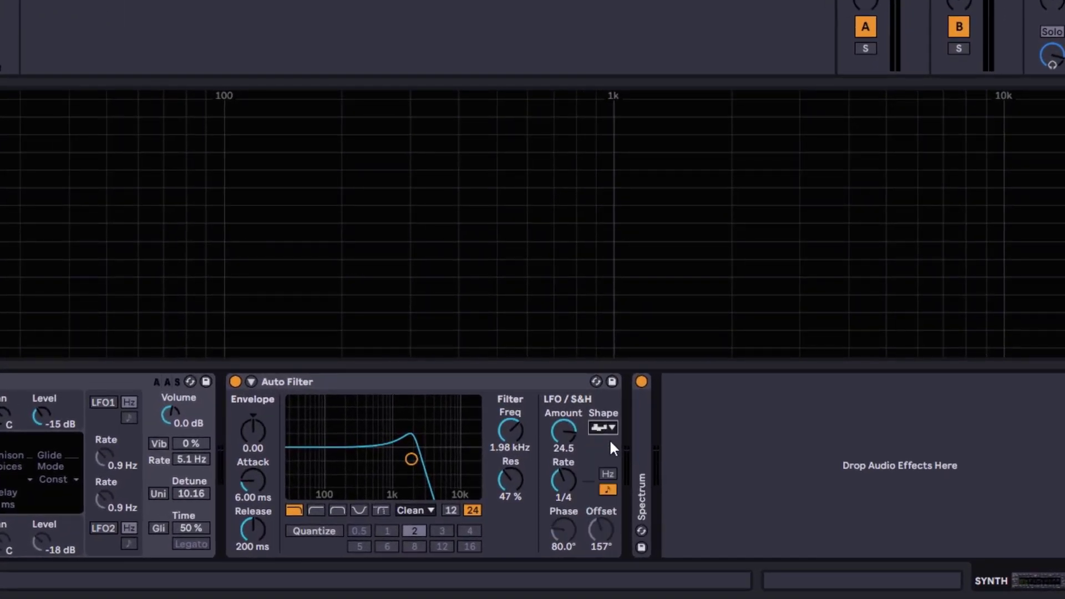
left_click(609, 474)
left_click(607, 539)
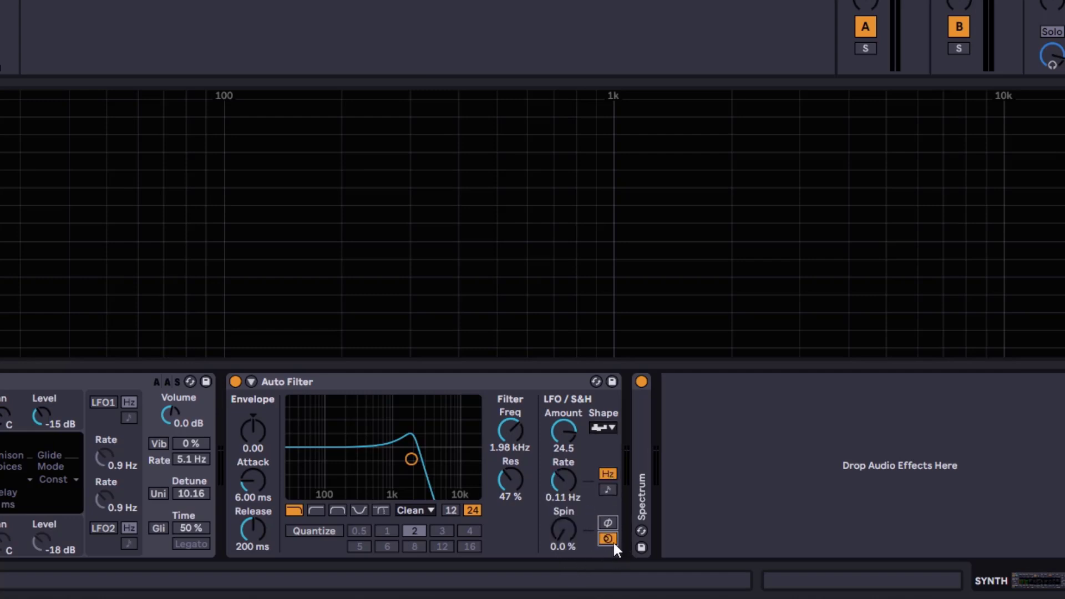
left_click(608, 523)
- Choose the second sample-and-hold LFO shape in Spin mode and compare the synced and Hz rates, ending on Hz
left_click(604, 426)
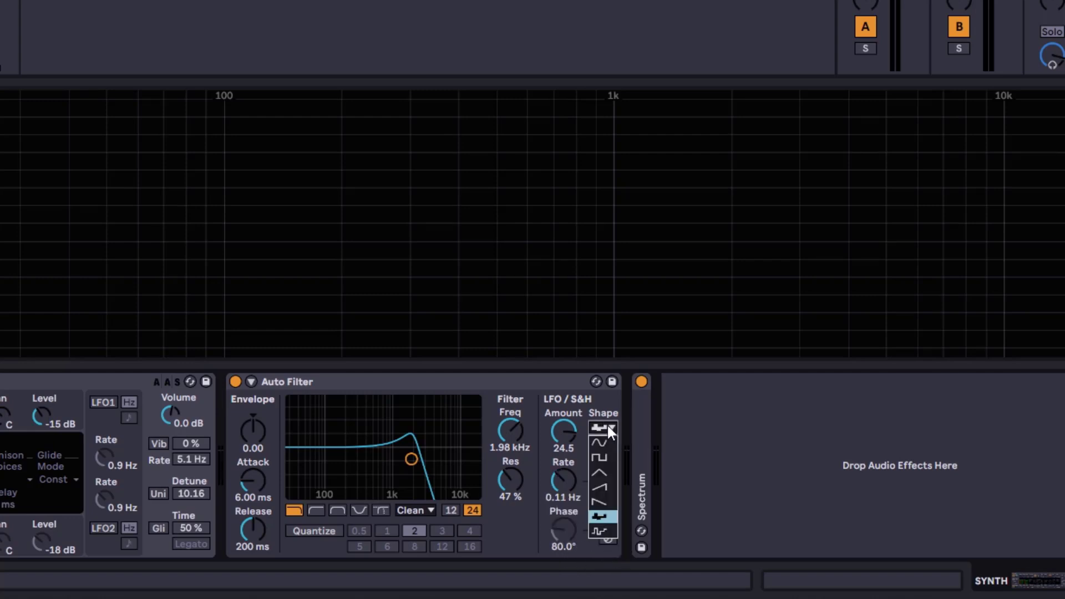
left_click(604, 533)
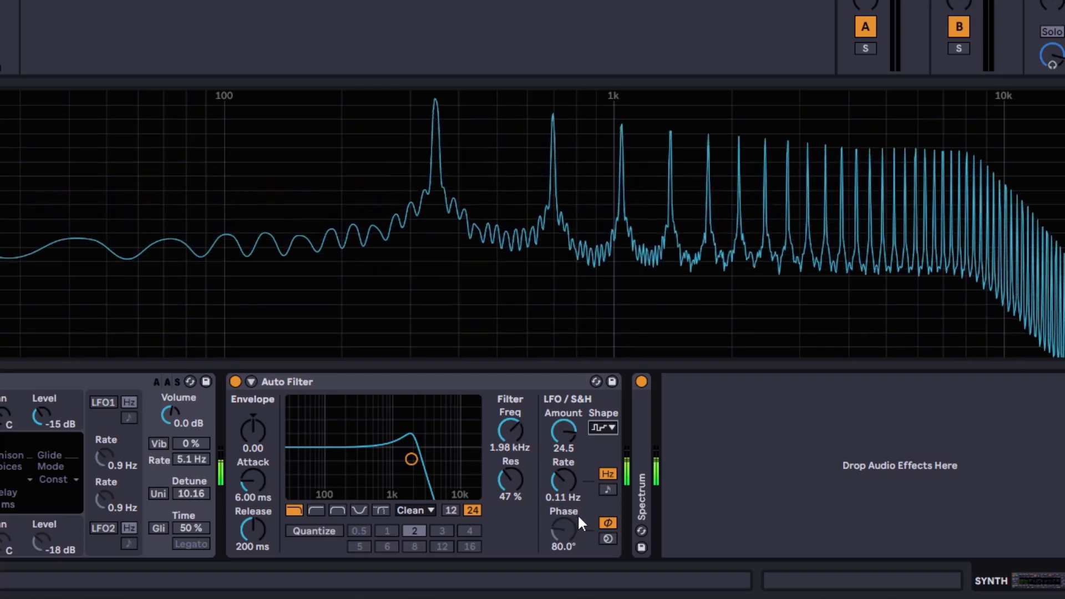
left_click(609, 537)
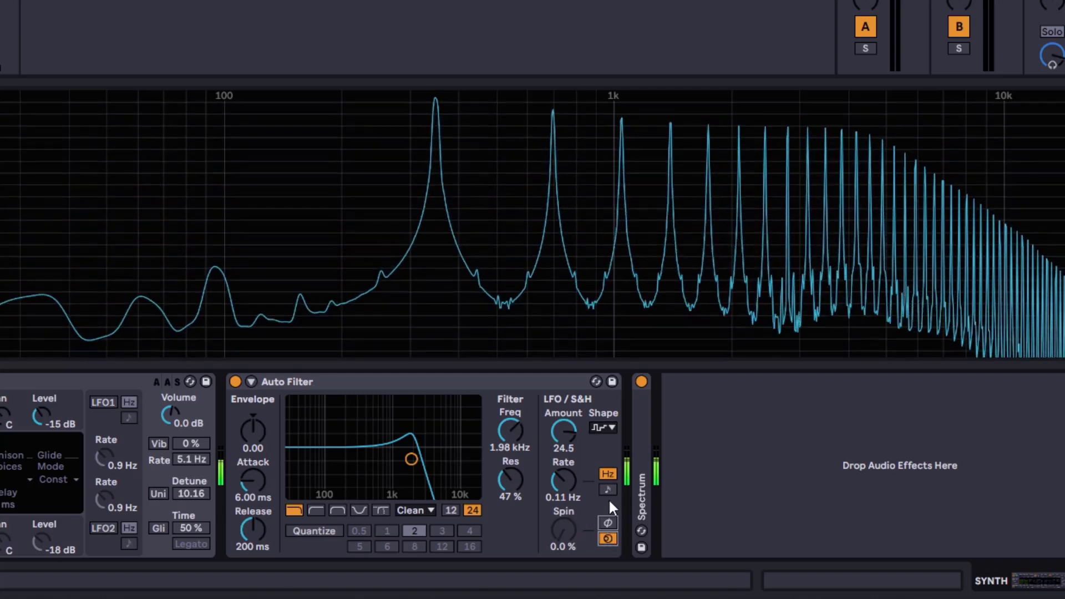
left_click(608, 490)
left_click(608, 474)
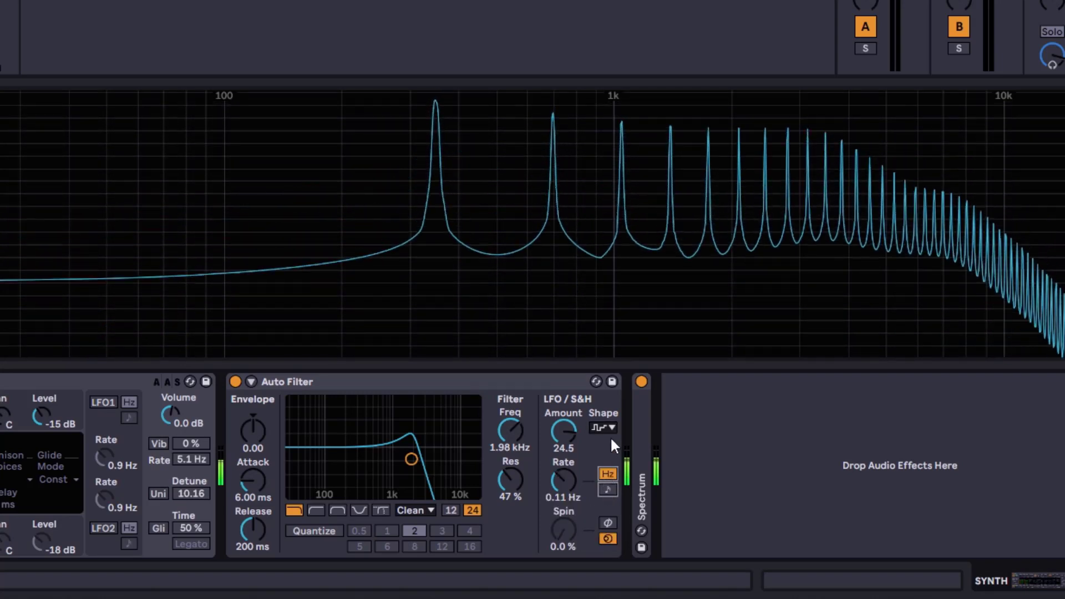
- Return to the first sample-and-hold LFO shape and set its rate to 2.15 Hz and its Amount to 18.6
left_click(606, 428)
left_click(611, 513)
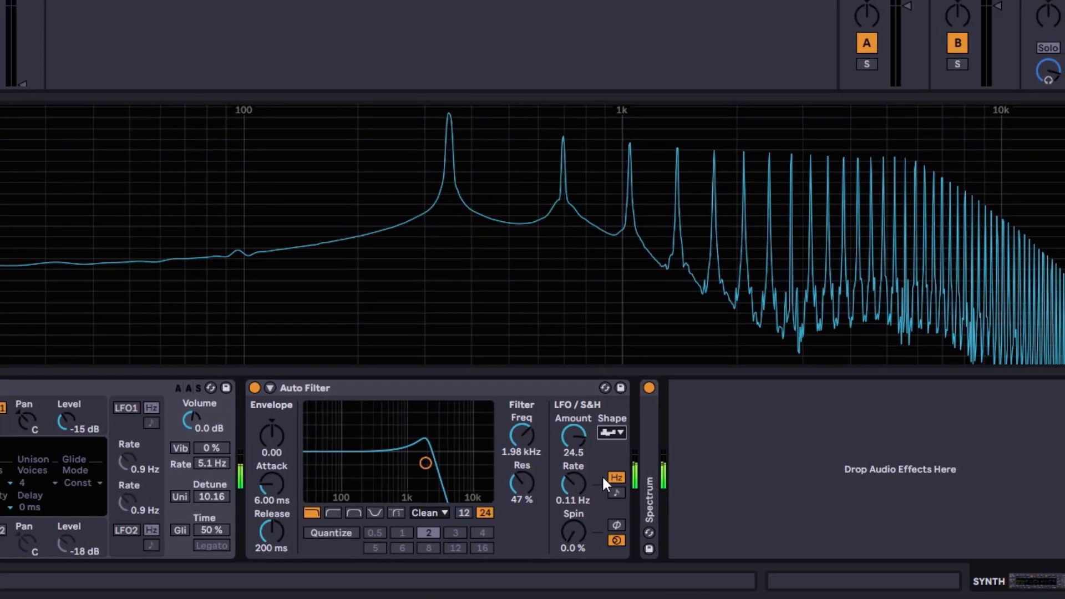
left_click_drag(573, 484, 573, 424)
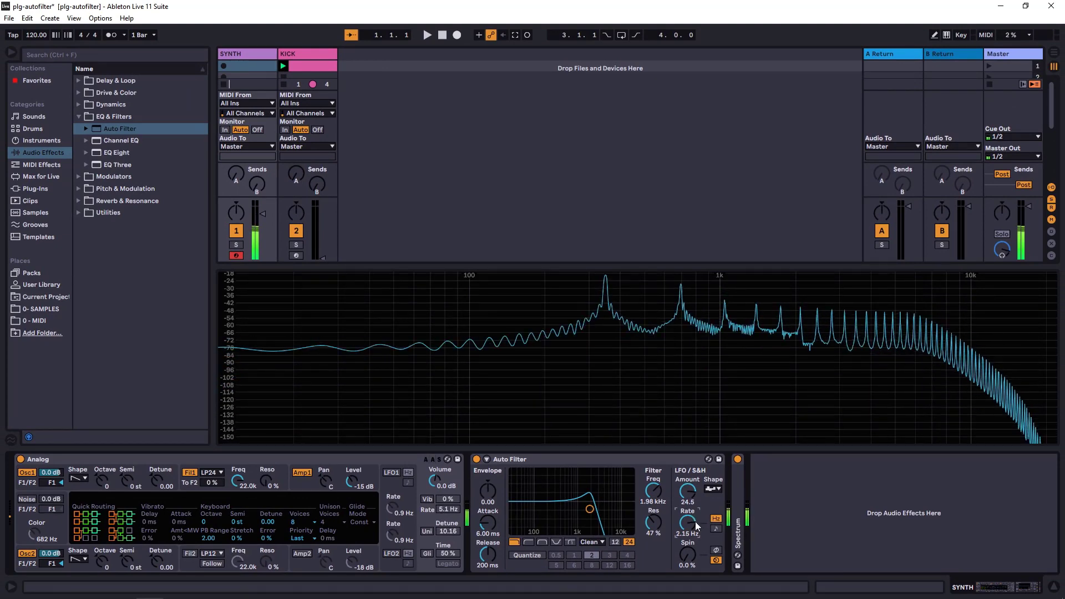
left_click_drag(687, 490, 687, 497)
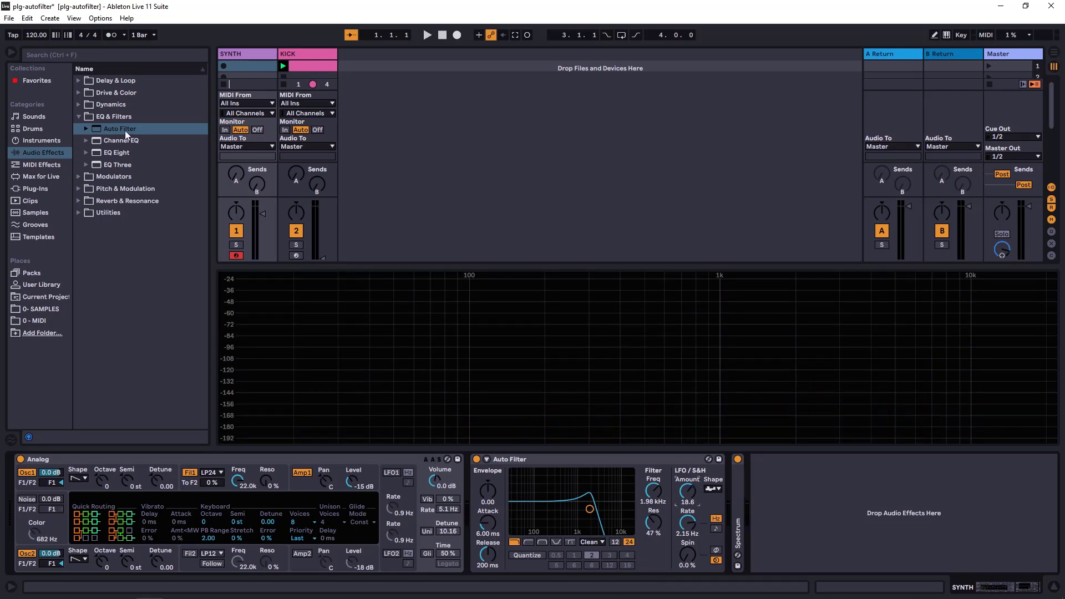
- Replace the Auto Filter with a fresh default instance and set its filter to 2.06 kHz with 56% resonance
left_click_drag(125, 132, 550, 463)
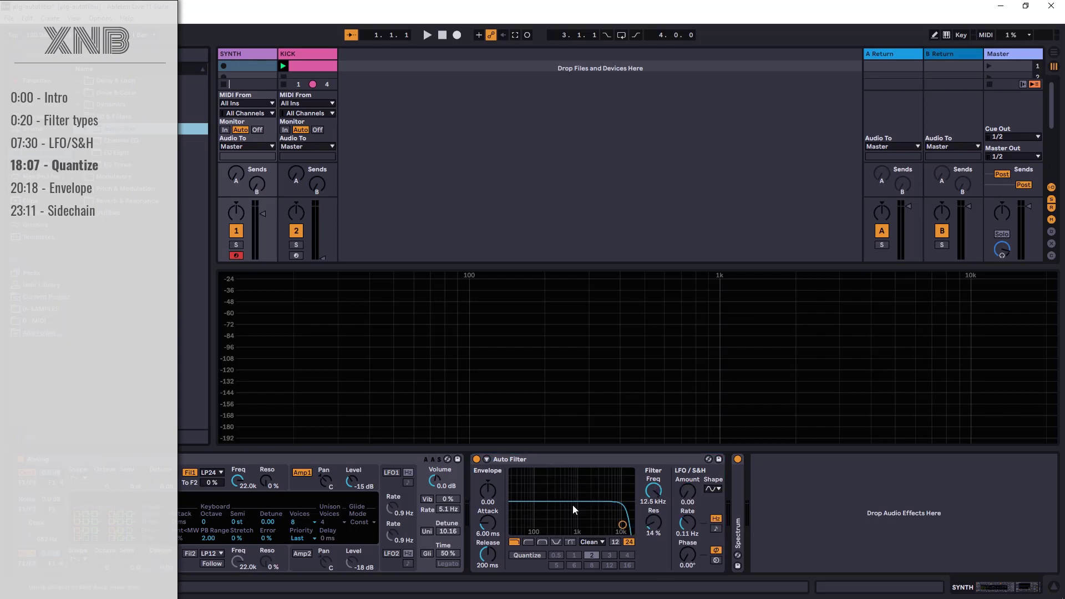
left_click_drag(653, 491, 590, 522)
left_click_drag(655, 523, 655, 503)
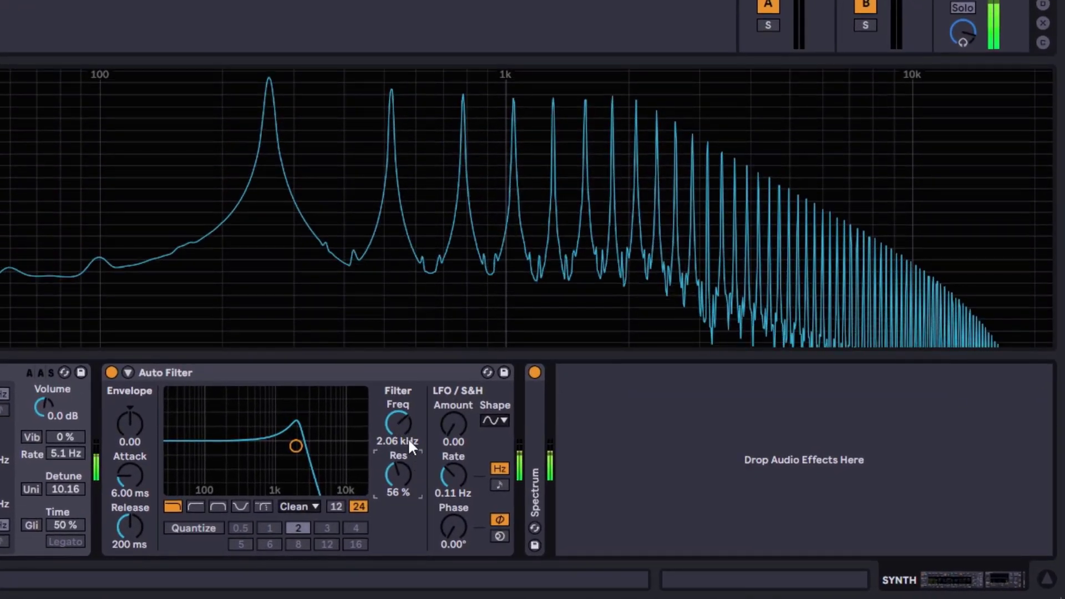
- Set the filter to 1.76 kHz with 65% resonance and compare the LFO's synced and Hz rates, ending on Hz
mouse_move(395, 421)
left_mouse_down()
mouse_move(395, 451)
mouse_move(395, 401)
left_mouse_up()
mouse_move(396, 474)
left_mouse_down()
mouse_move(395, 441)
mouse_move(395, 488)
mouse_move(395, 434)
mouse_move(398, 489)
left_mouse_up()
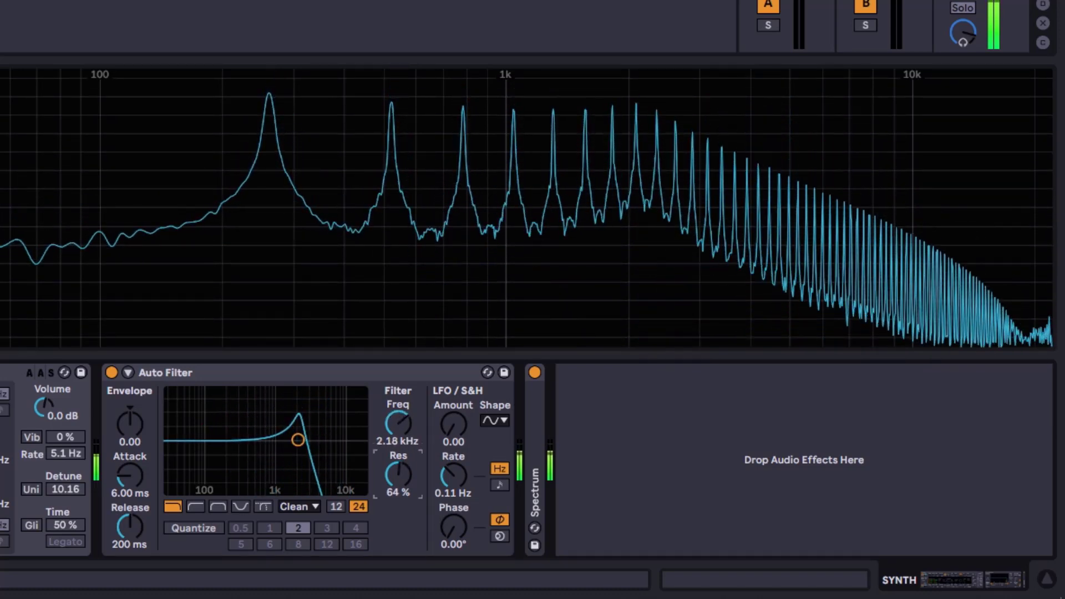
left_click_drag(399, 430, 399, 438)
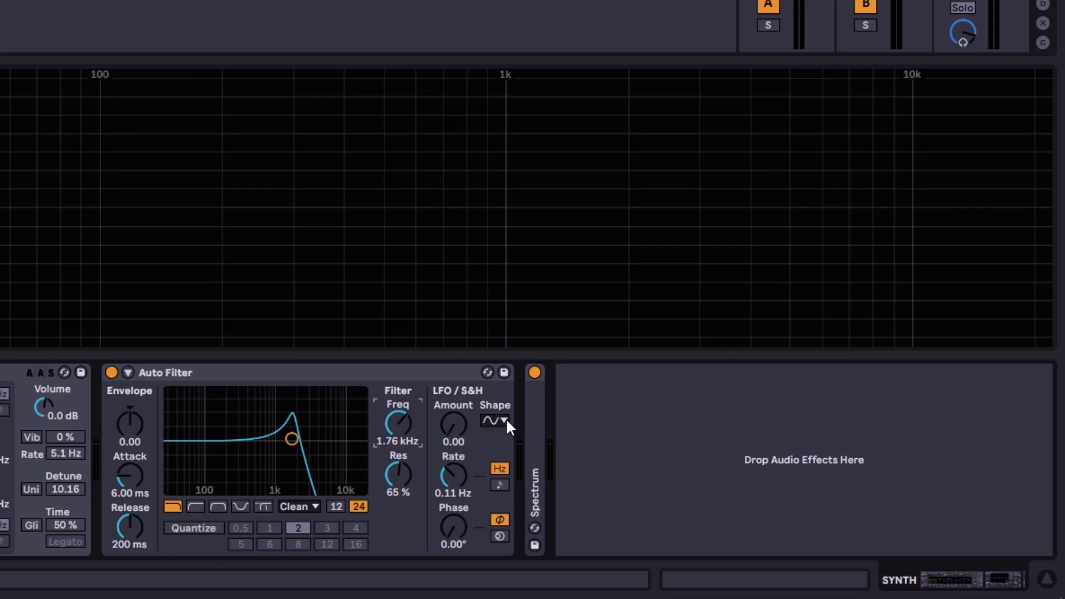
left_click(500, 485)
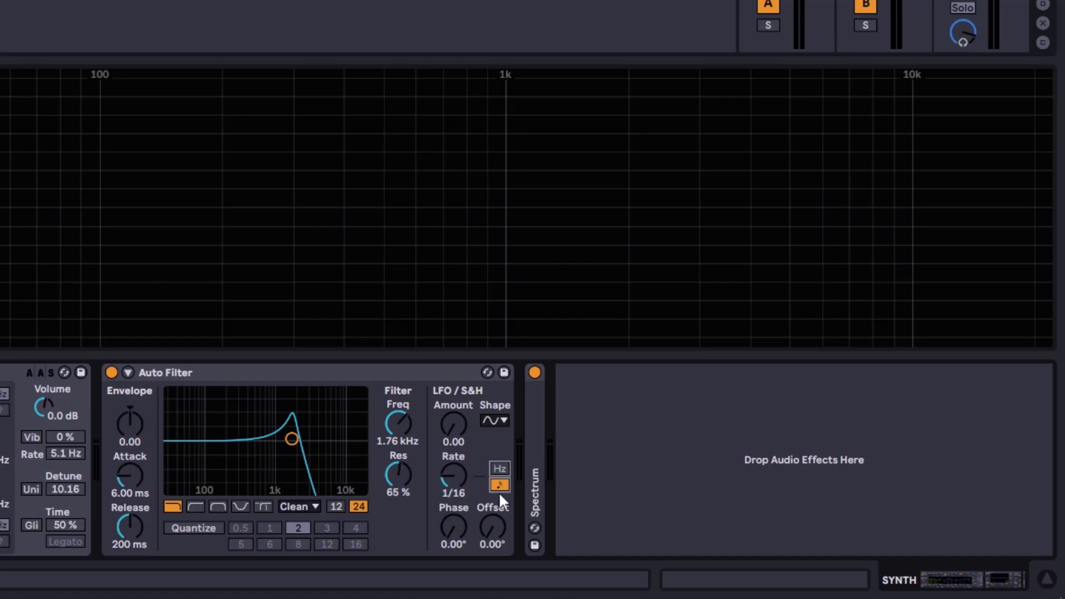
left_click(499, 469)
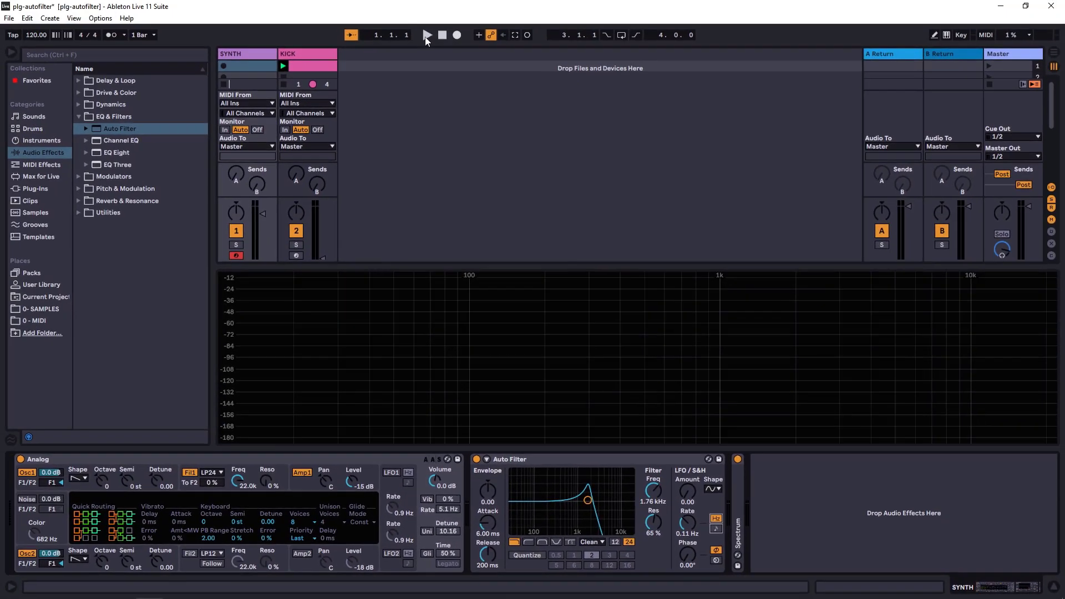
- Start playback, enable Quantize at 2 and sweep the filter down to 183 Hz with 88% resonance
left_click(427, 35)
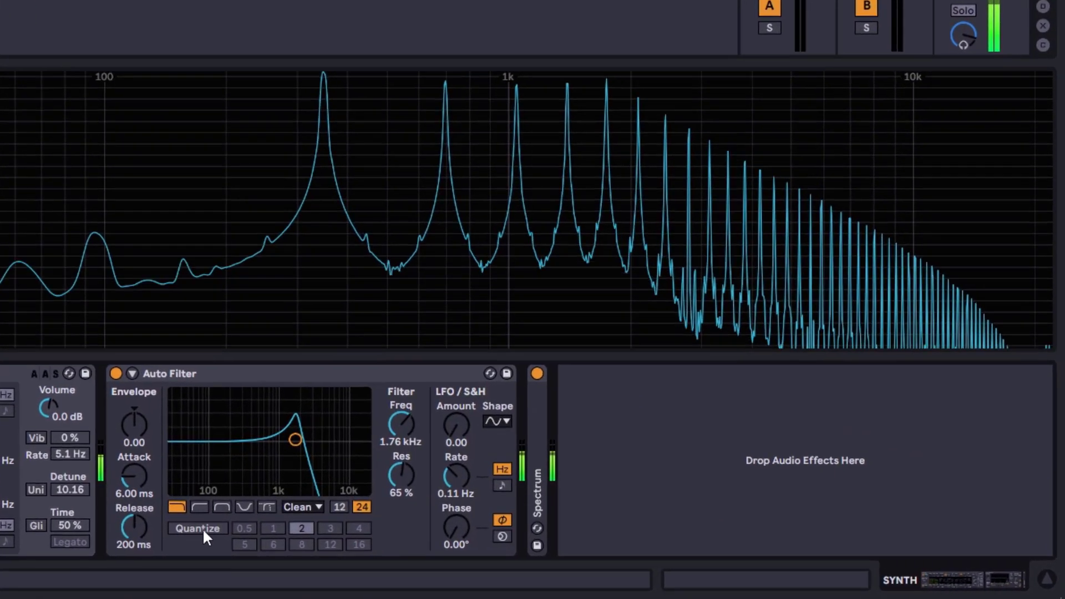
left_click(200, 528)
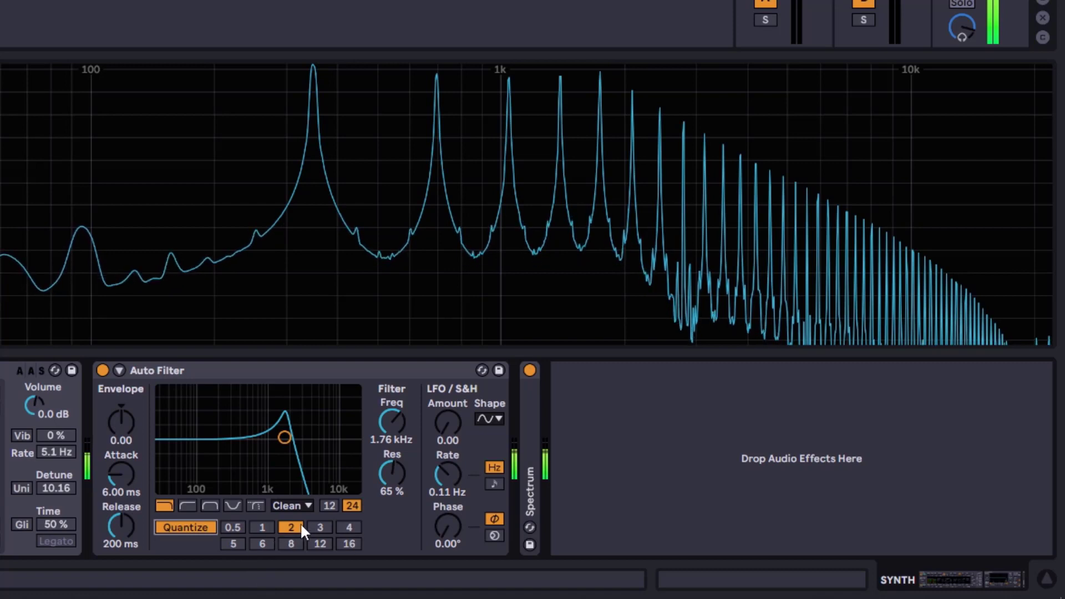
left_click_drag(389, 416, 388, 383)
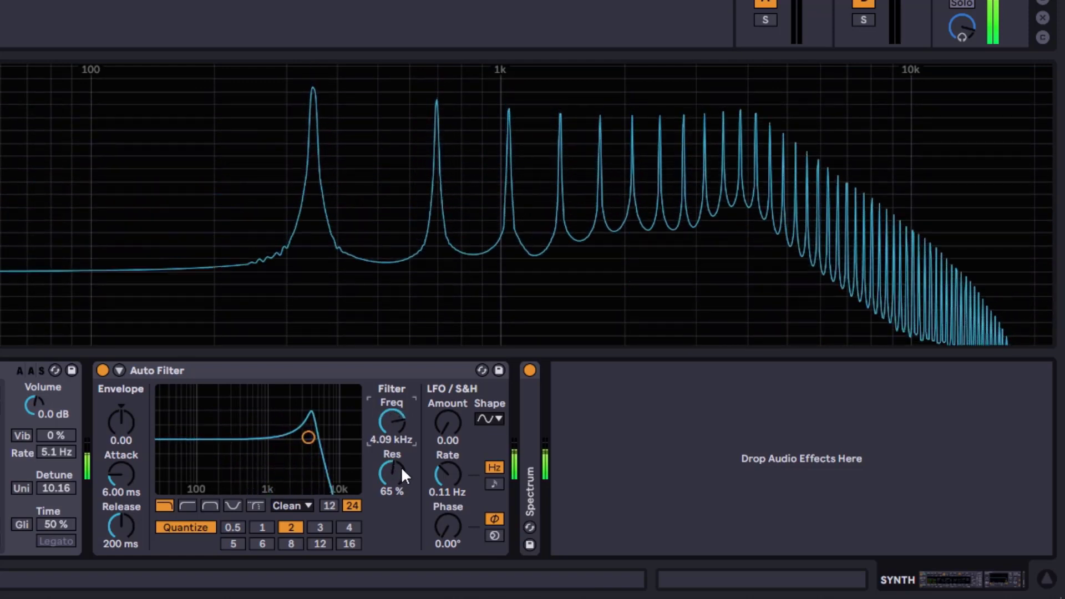
left_click_drag(392, 473, 392, 460)
left_click_drag(392, 422, 391, 471)
- Compare Quantize values 16 and 0.5, ending on 0.5, and set the filter to 936 Hz with 69% resonance
left_click(194, 529)
left_click(349, 544)
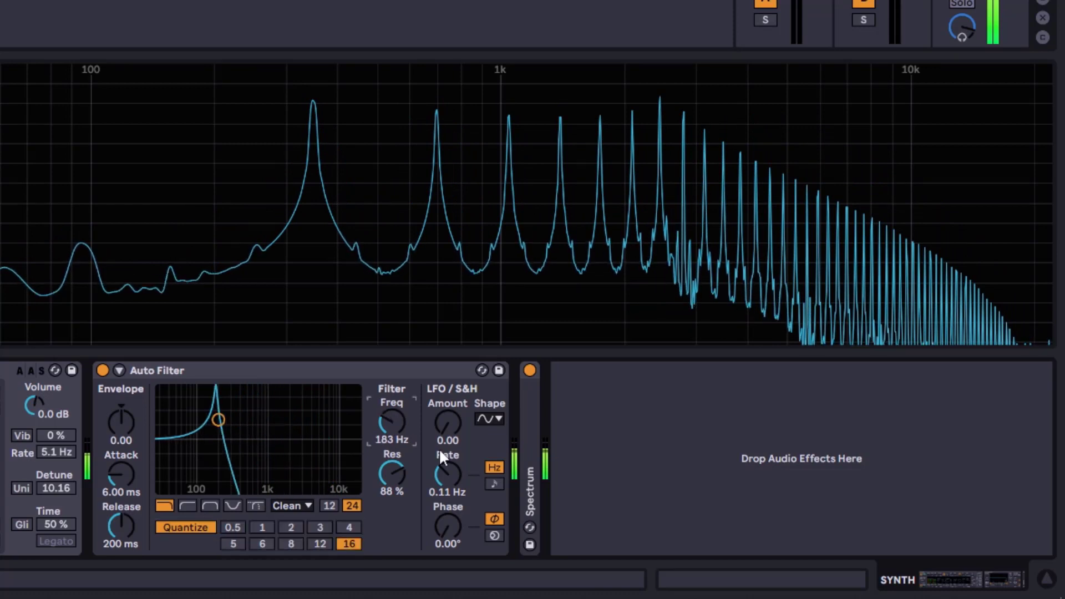
left_click(242, 525)
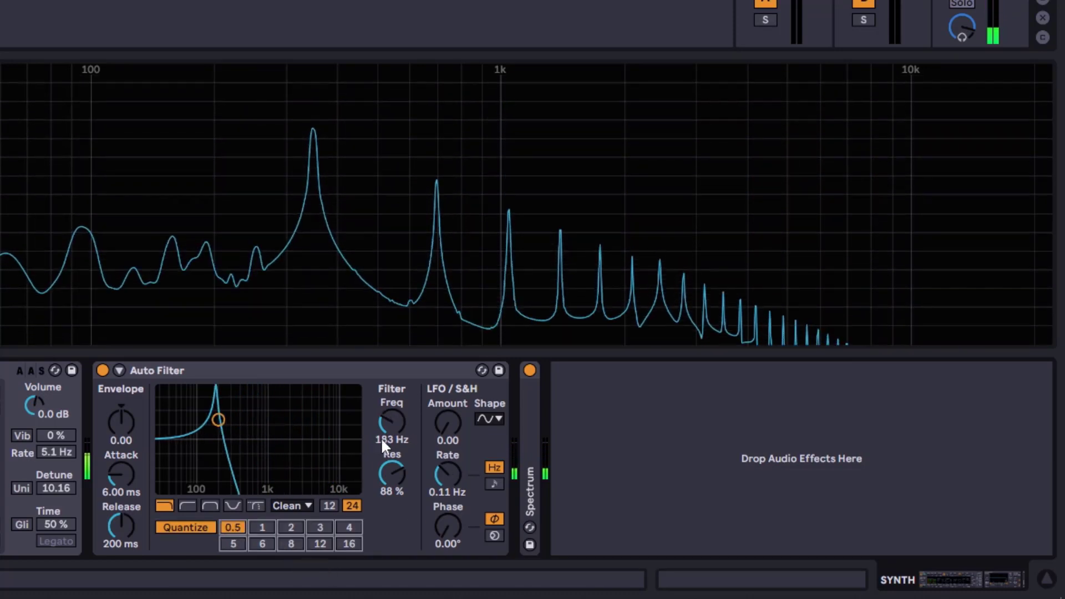
mouse_move(392, 436)
left_mouse_down()
mouse_move(392, 378)
mouse_move(391, 425)
left_mouse_up()
left_click_drag(392, 473, 392, 484)
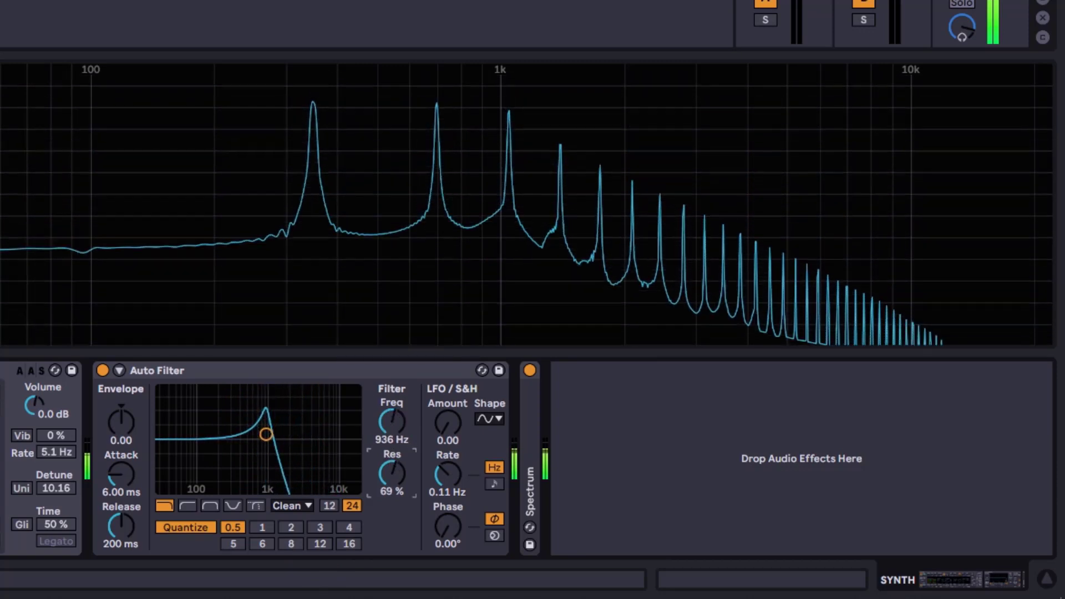
- Set the filter to 2.42 kHz, modulate it with LFO Amount 16.4, Rate 1.83 Hz and Phase 85.7°, and compare Quantize values 1 and 0.5
mouse_move(392, 422)
left_mouse_down()
mouse_move(392, 365)
mouse_move(392, 456)
mouse_move(435, 439)
mouse_move(434, 419)
mouse_move(392, 405)
mouse_move(392, 391)
mouse_move(402, 424)
left_mouse_up()
left_click(271, 526)
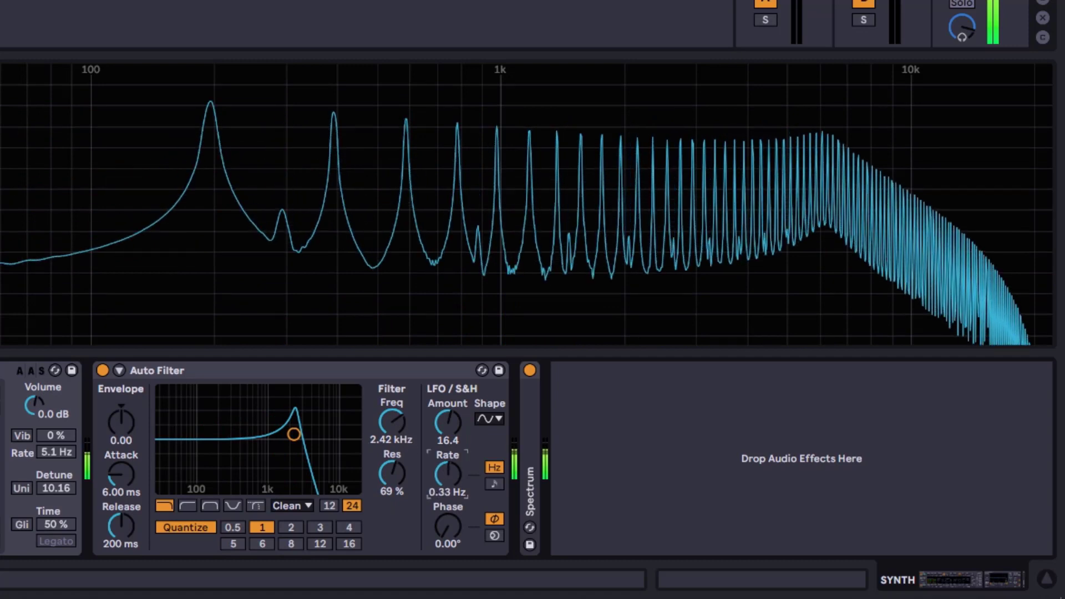
mouse_move(447, 477)
left_mouse_down()
mouse_move(447, 465)
mouse_move(446, 477)
left_mouse_up()
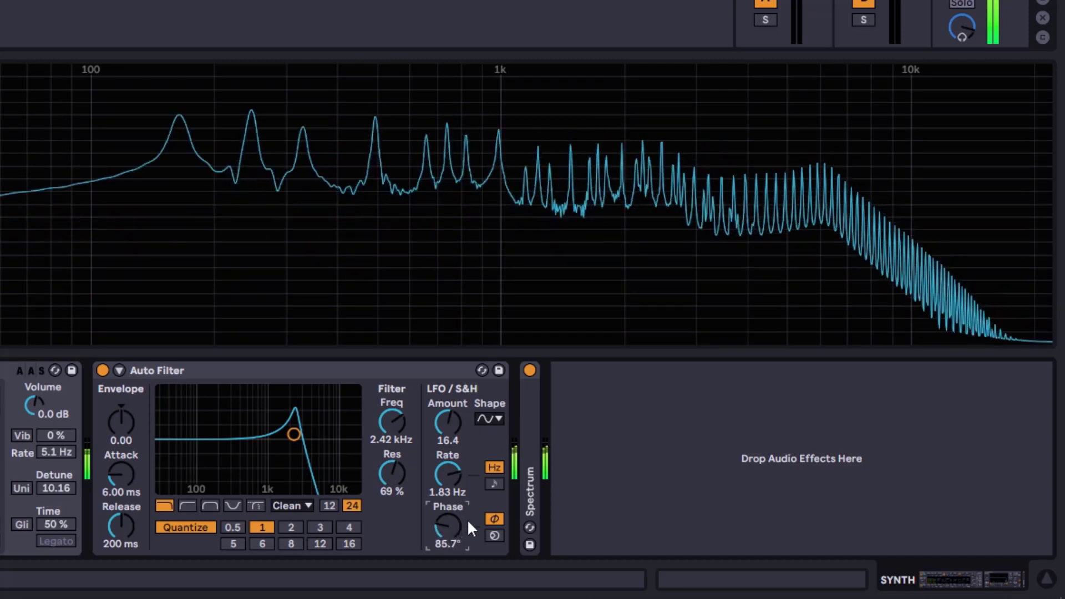
left_click(241, 526)
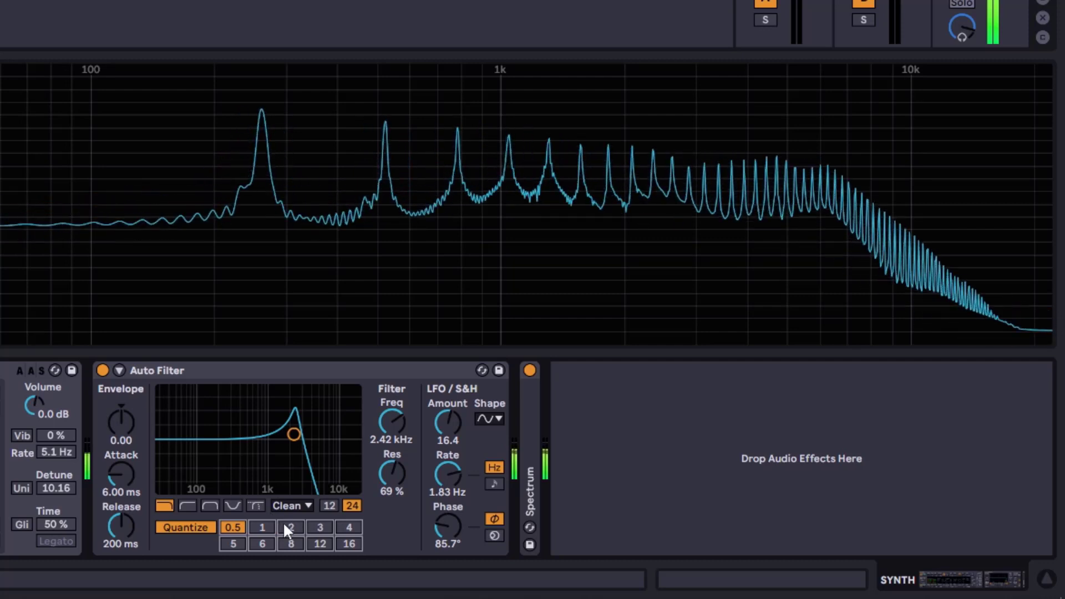
mouse_move(390, 474)
left_mouse_down()
mouse_move(390, 486)
mouse_move(390, 436)
mouse_move(390, 470)
left_mouse_up()
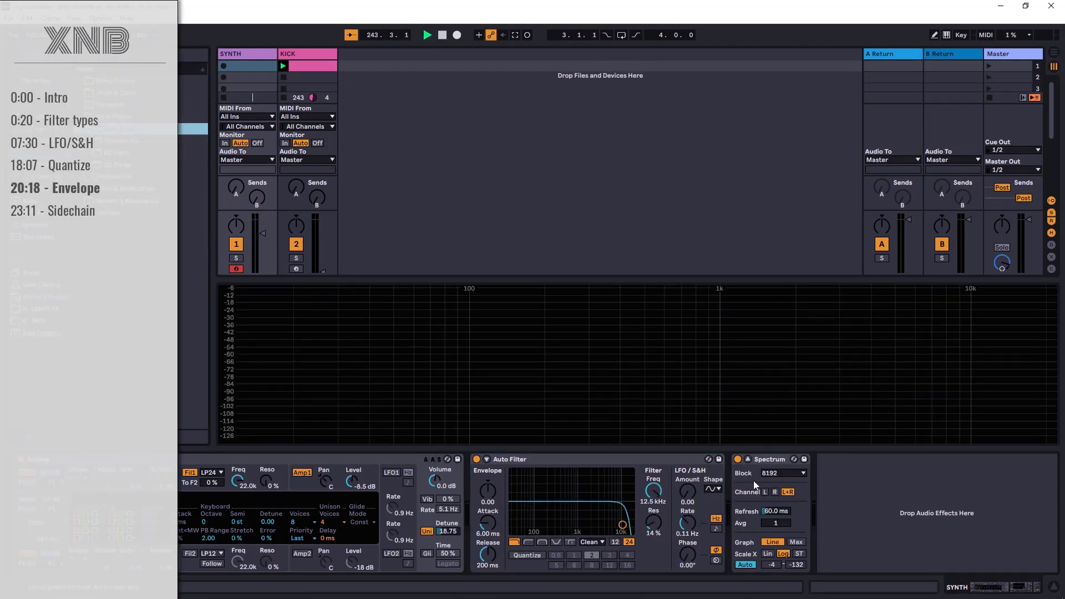
- Collapse the Spectrum device and set the default Auto Filter to 1.12 kHz with 81% resonance
double_click(775, 461)
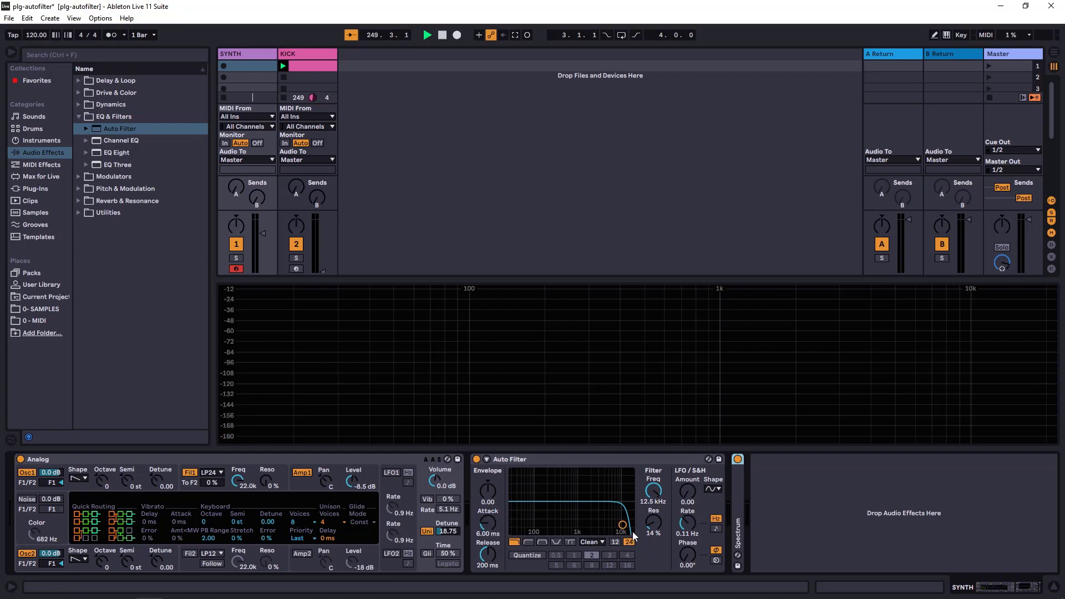
left_click_drag(622, 525, 590, 496)
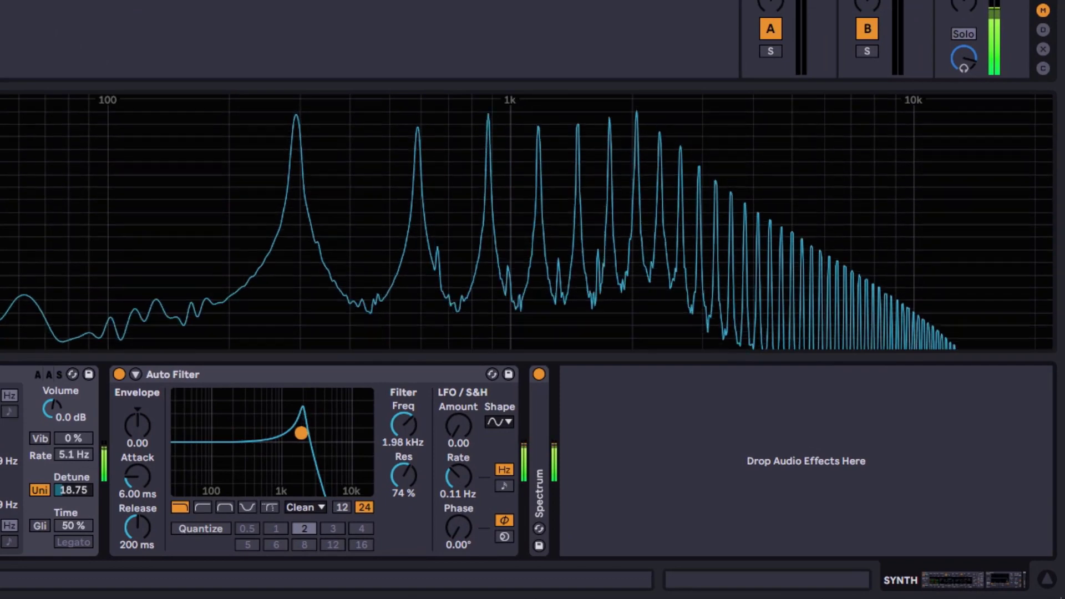
left_click_drag(300, 432, 285, 427)
- Turn off Analog's unison and set Auto Filter's Envelope to 127, trying short times before setting Attack to 11.3 ms and Release to 168 ms
left_click(40, 492)
left_click_drag(142, 427, 142, 377)
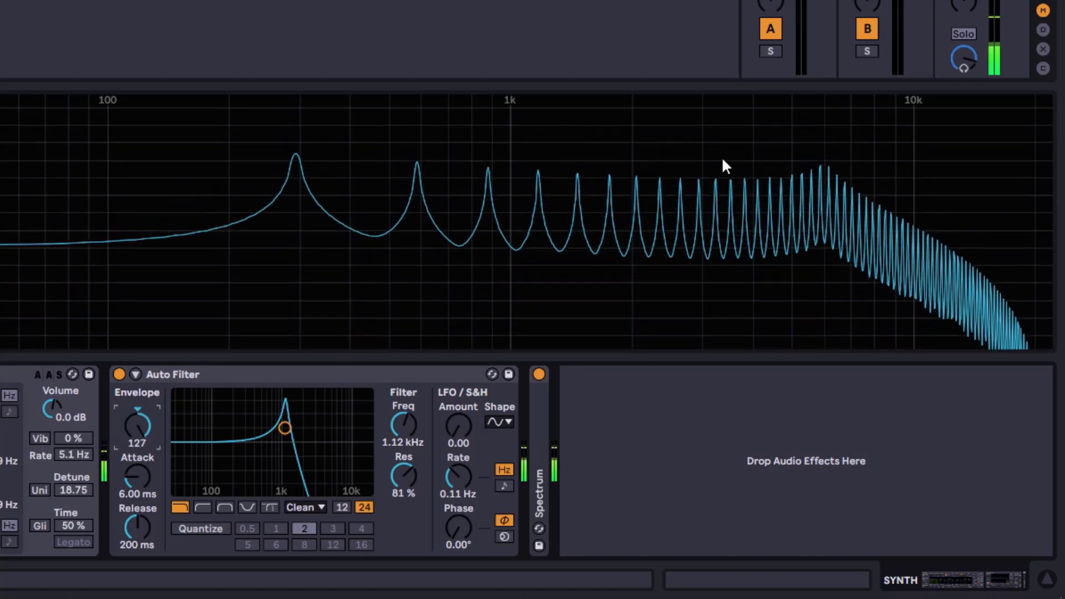
left_click_drag(136, 480, 136, 501)
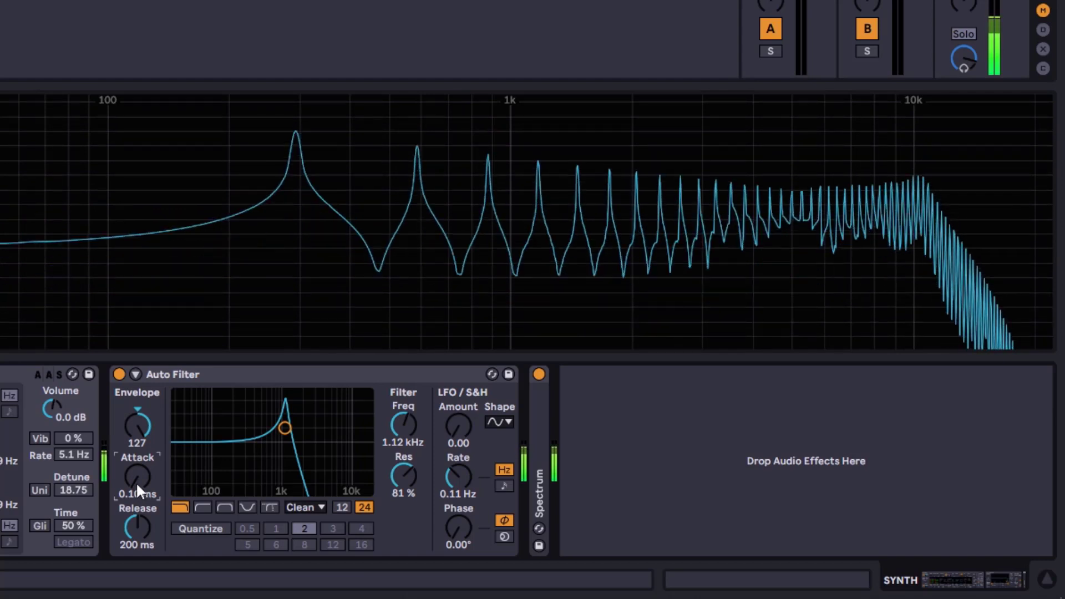
left_click_drag(136, 482, 136, 460)
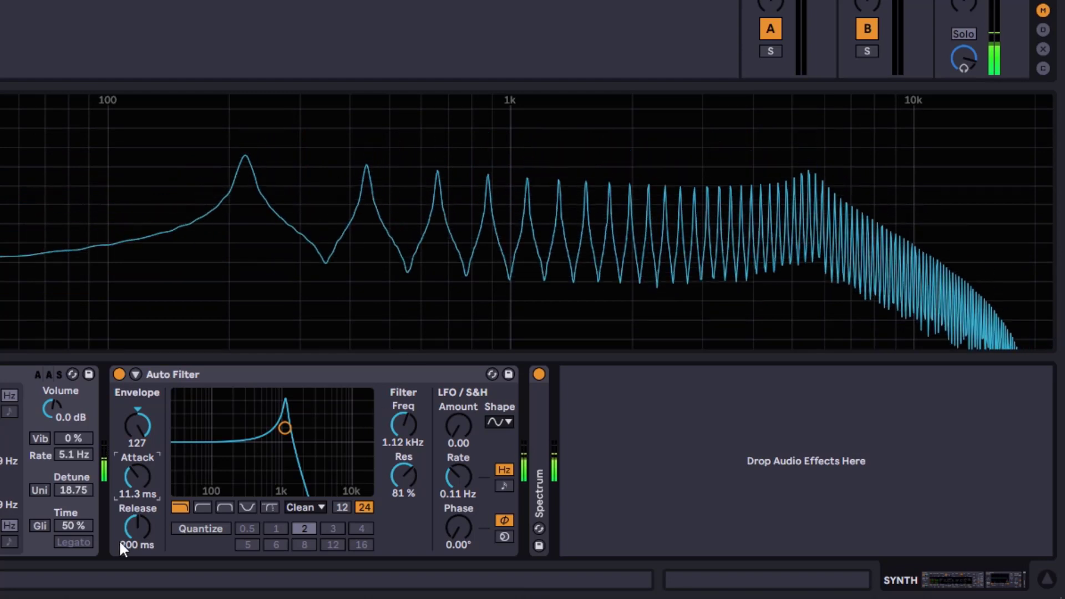
left_click_drag(137, 530, 137, 577)
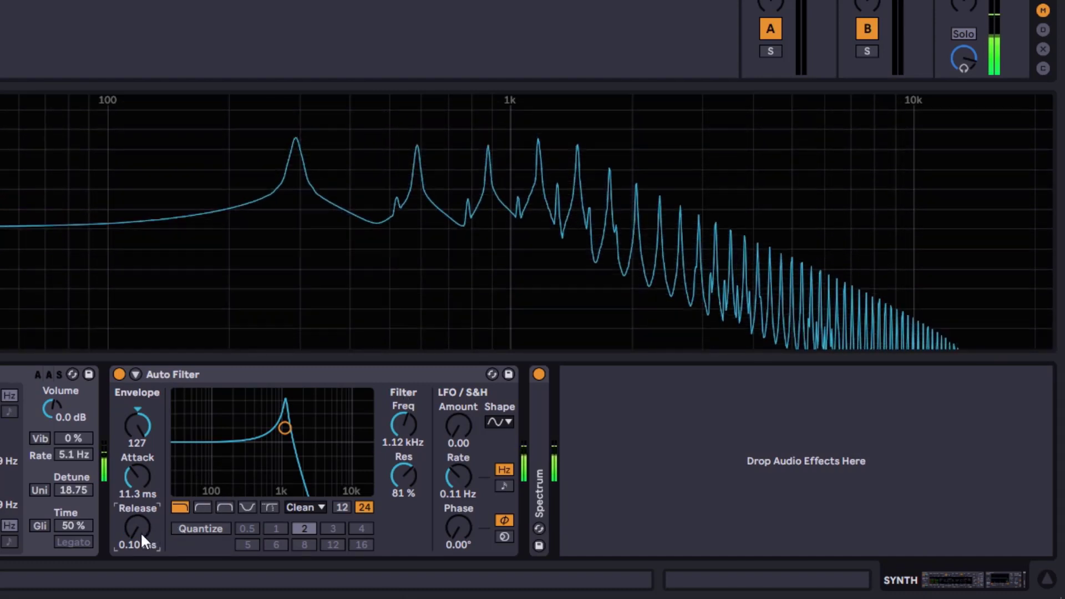
left_click_drag(138, 532, 139, 456)
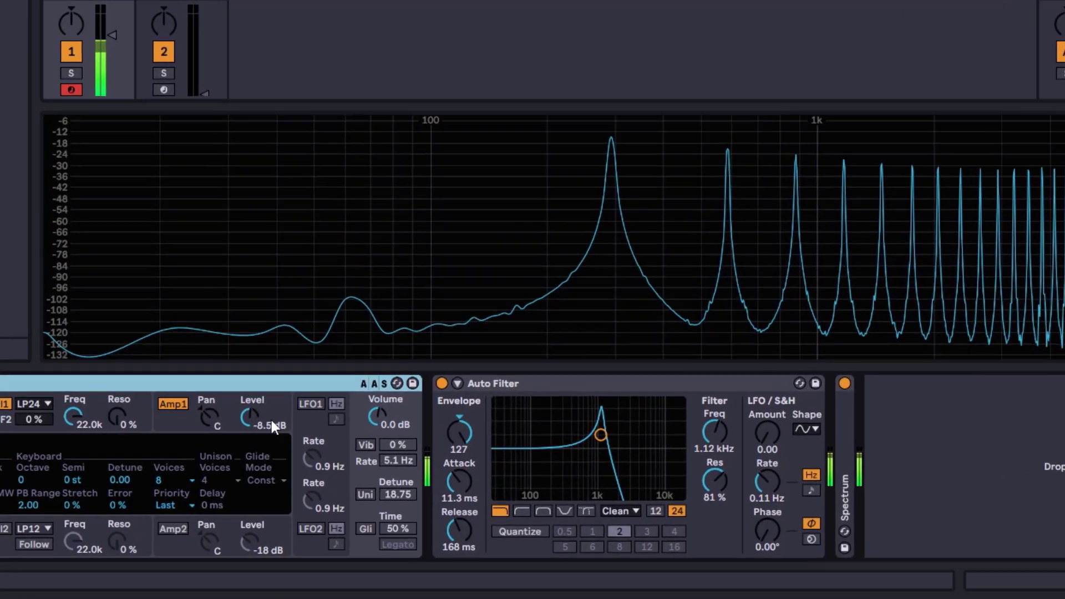
- Lower Analog's Amp1 Level to -21 dB, then set it to -18 dB to compare the envelope's response
left_click_drag(254, 437, 253, 464)
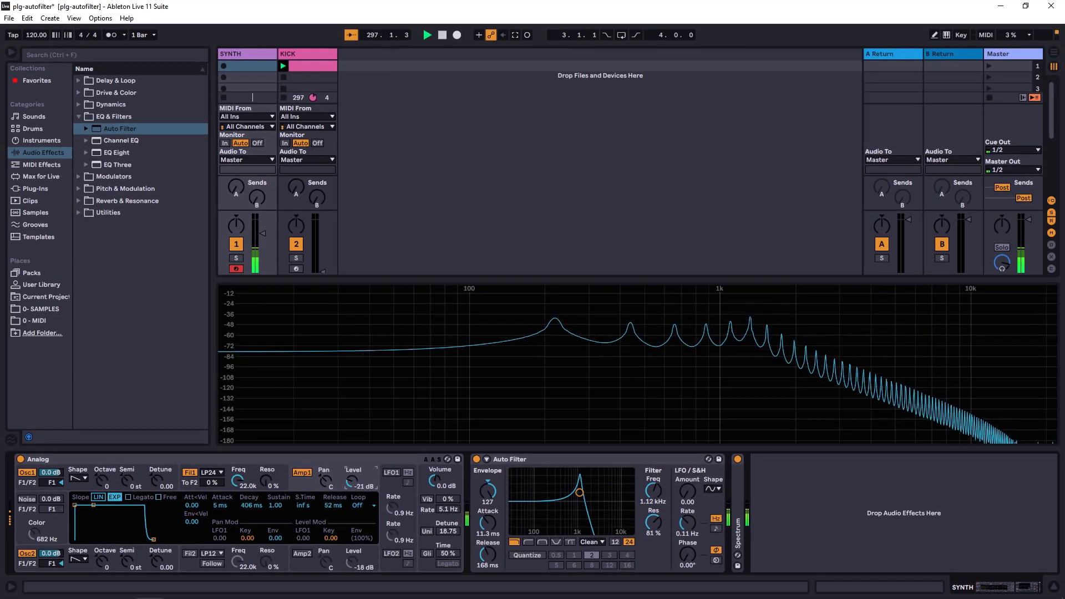
left_click_drag(220, 459, 220, 448)
mouse_move(351, 481)
left_mouse_down()
mouse_move(352, 462)
mouse_move(351, 482)
left_mouse_up()
- Turn on Analog's unison with a Detune of 32.81 and raise the Amp1 Level to -7.9 dB
left_click(432, 530)
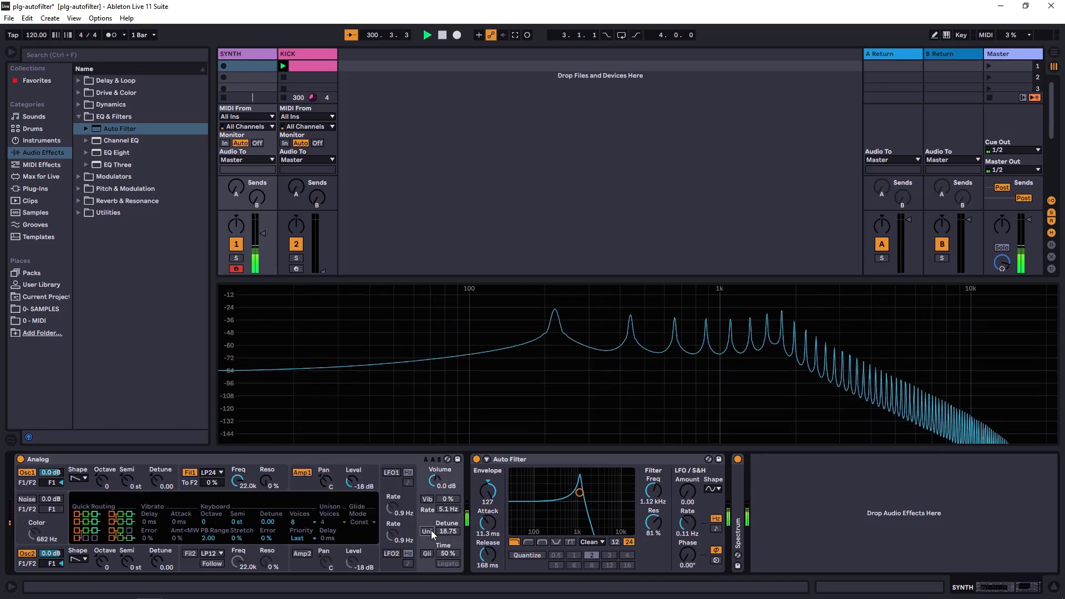
left_click_drag(442, 534, 441, 522)
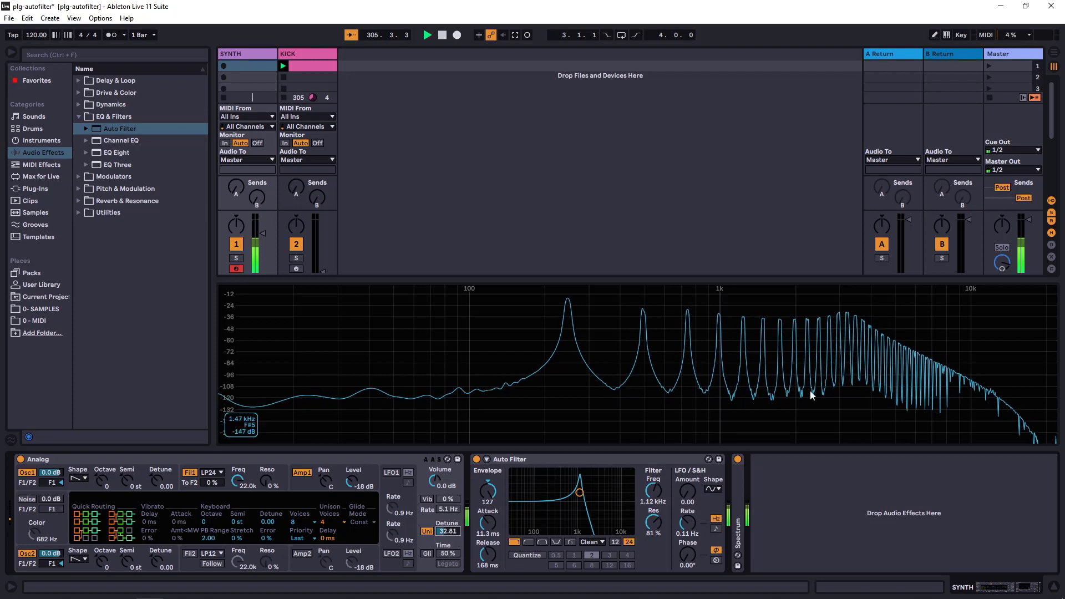
left_click_drag(343, 478, 344, 466)
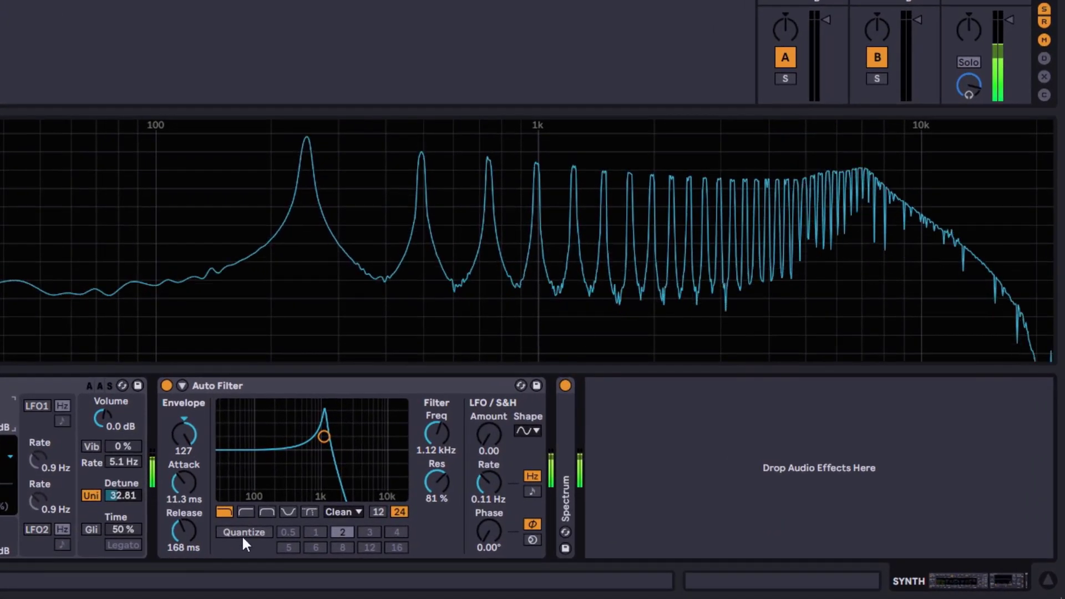
- Shorten the filter envelope to 5.80 ms Attack and 82.6 ms Release, and turn off Analog's unison
left_click_drag(186, 483, 186, 487)
left_click_drag(192, 531, 192, 535)
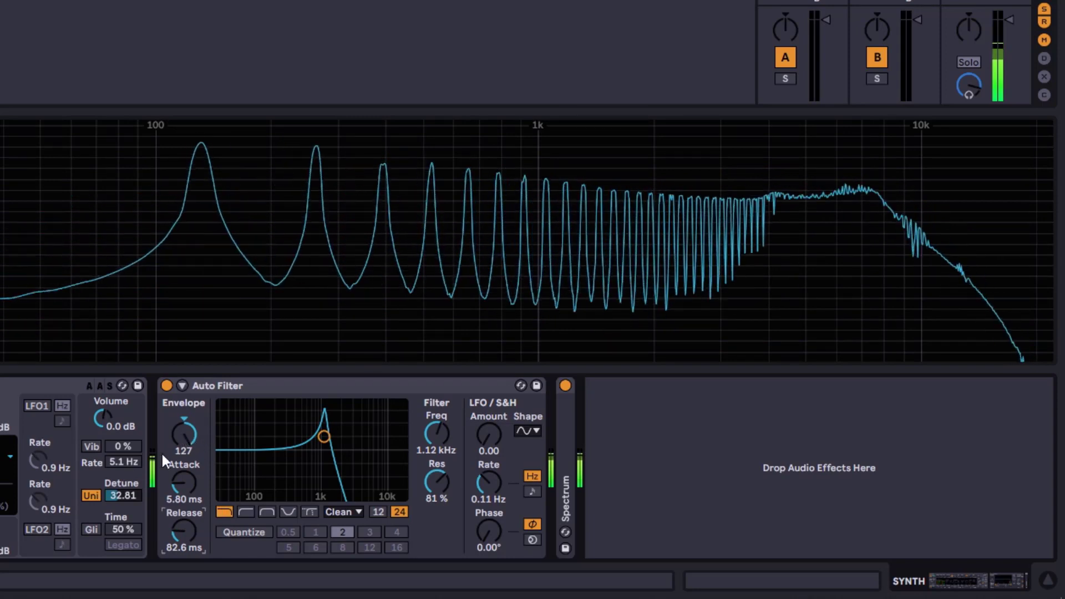
left_click(89, 495)
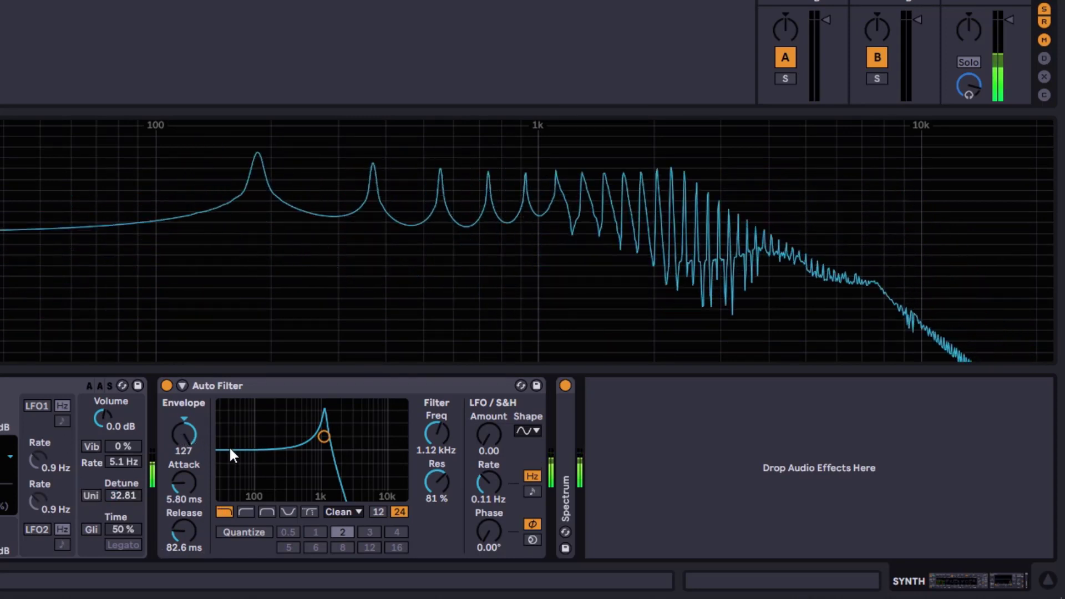
- Invert the filter envelope to -127 with 8.64 ms Attack and 276 ms Release, and set the filter to 6.17 kHz with 88% resonance
left_click_drag(204, 435, 204, 572)
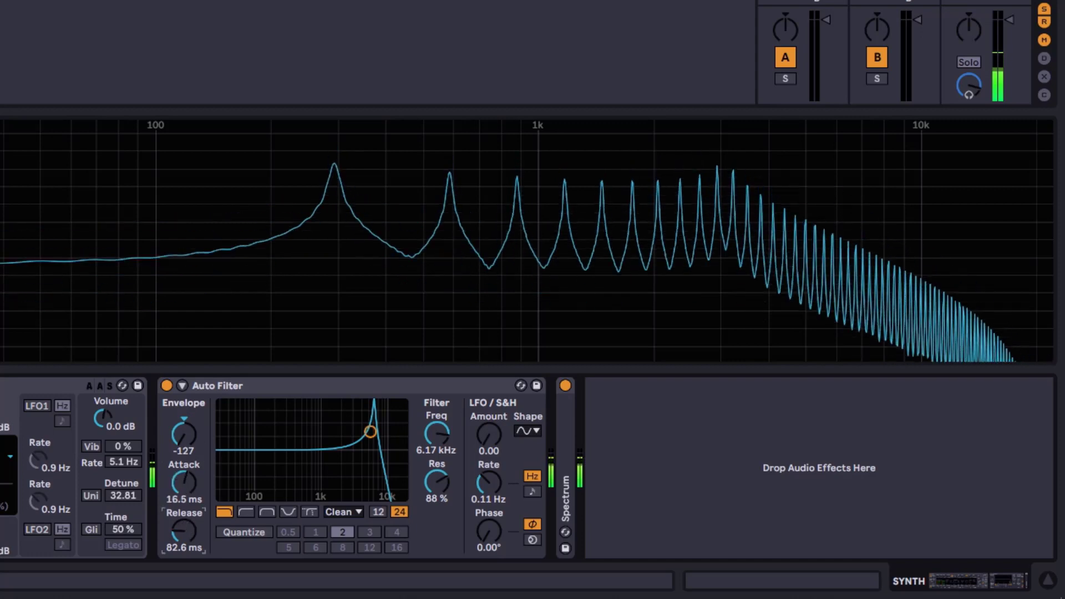
left_click_drag(185, 532, 208, 527)
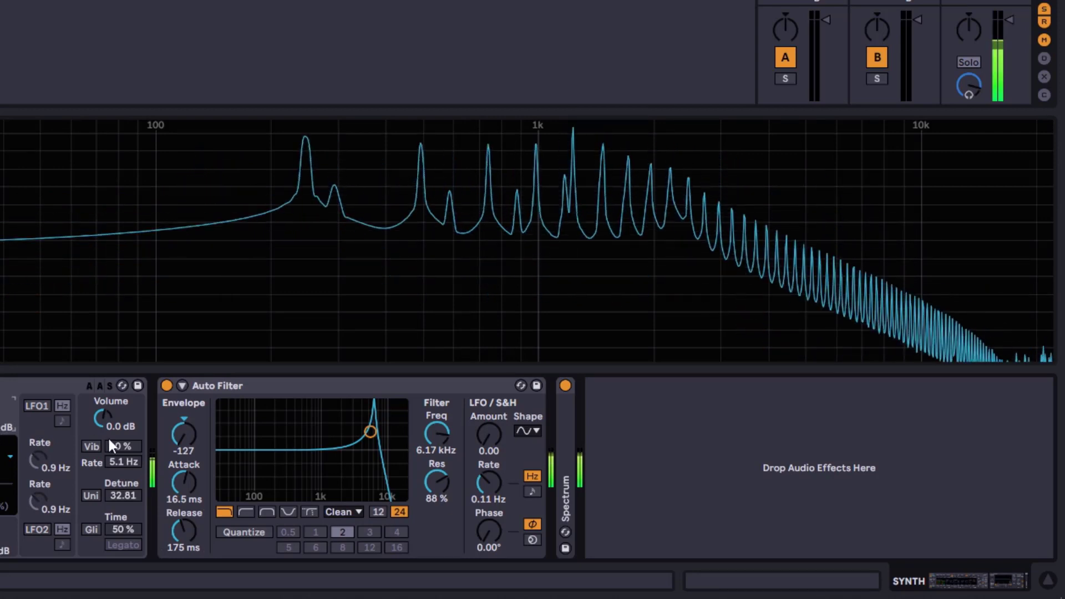
left_click_drag(188, 484, 189, 528)
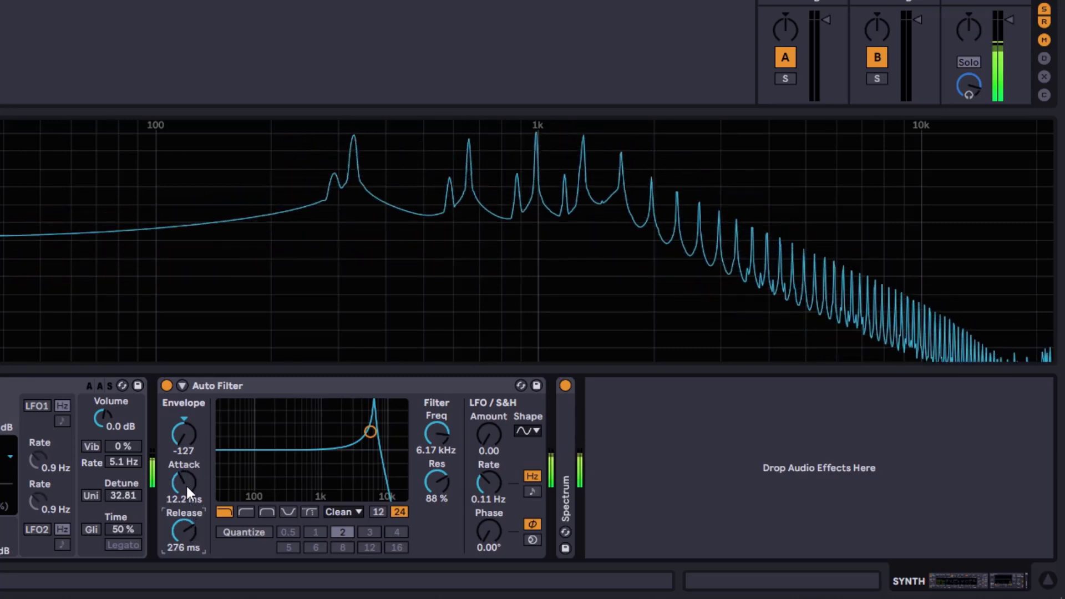
left_click_drag(186, 478, 191, 489)
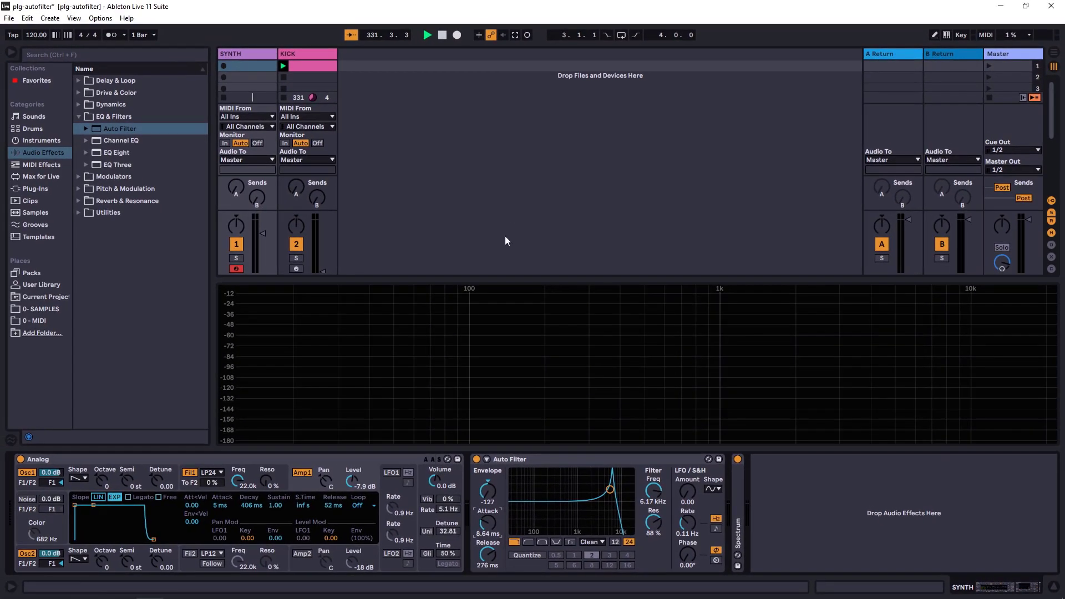
- Reveal Auto Filter's sidechain section and review its audio sources, keeping No Input
left_click(487, 459)
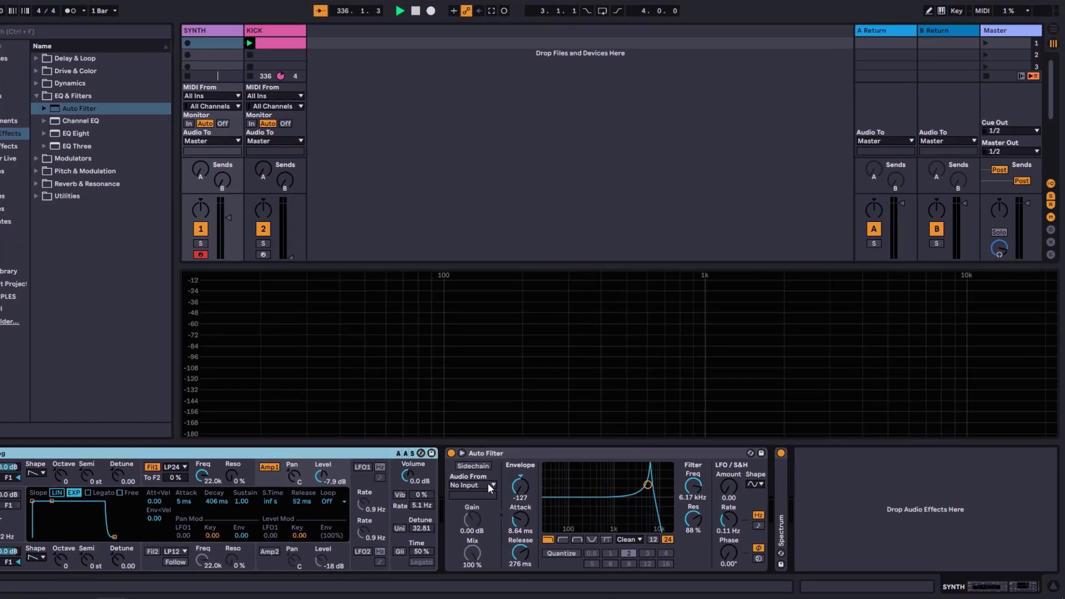
left_click(513, 491)
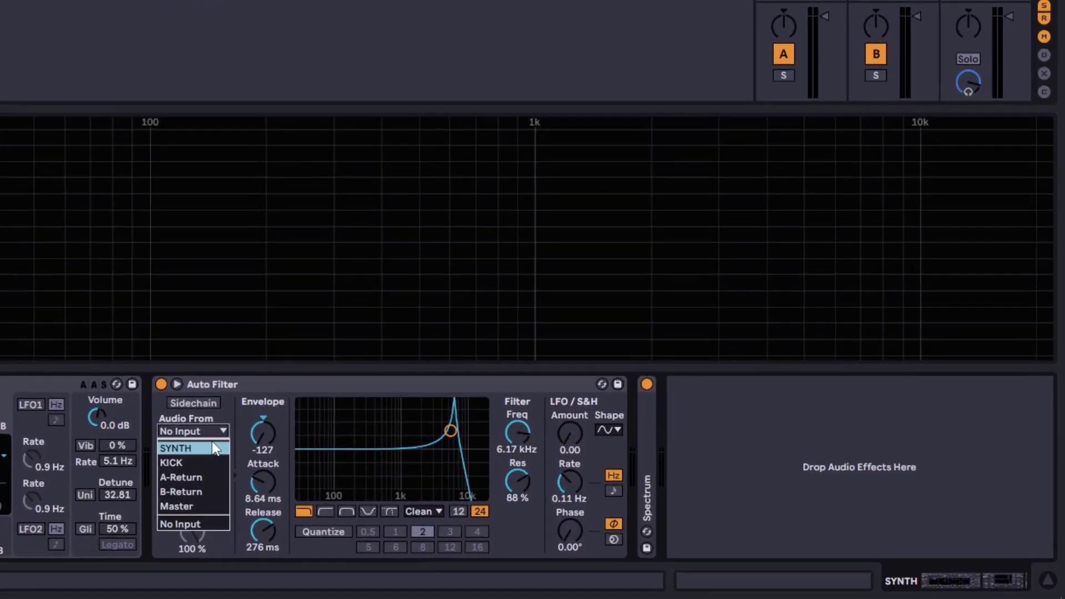
left_click(205, 525)
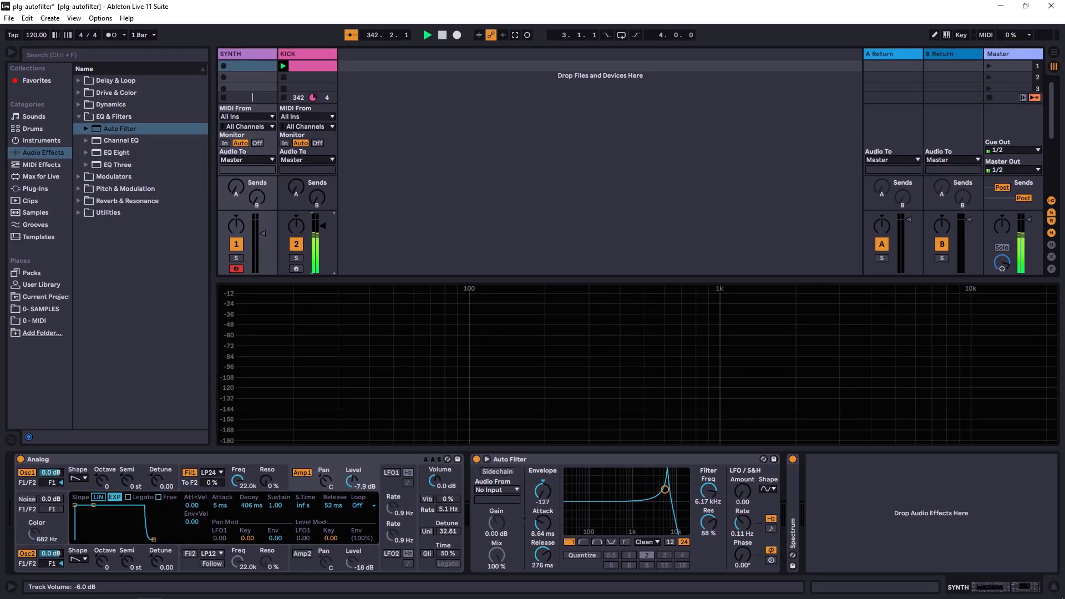
- Raise the KICK track's volume and set the synth's Auto Filter to 1.49 kHz with 90% resonance
left_click_drag(323, 272, 323, 224)
left_click_drag(665, 489, 640, 488)
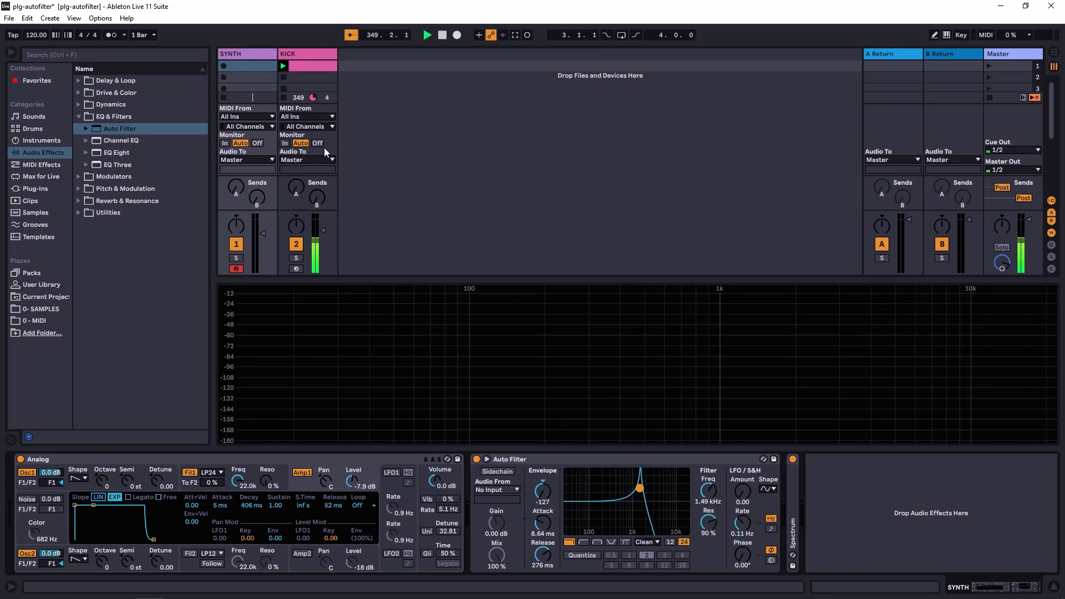
- Enable Auto Filter's sidechain and feed it from the KICK track, tapped Pre FX
left_click(498, 471)
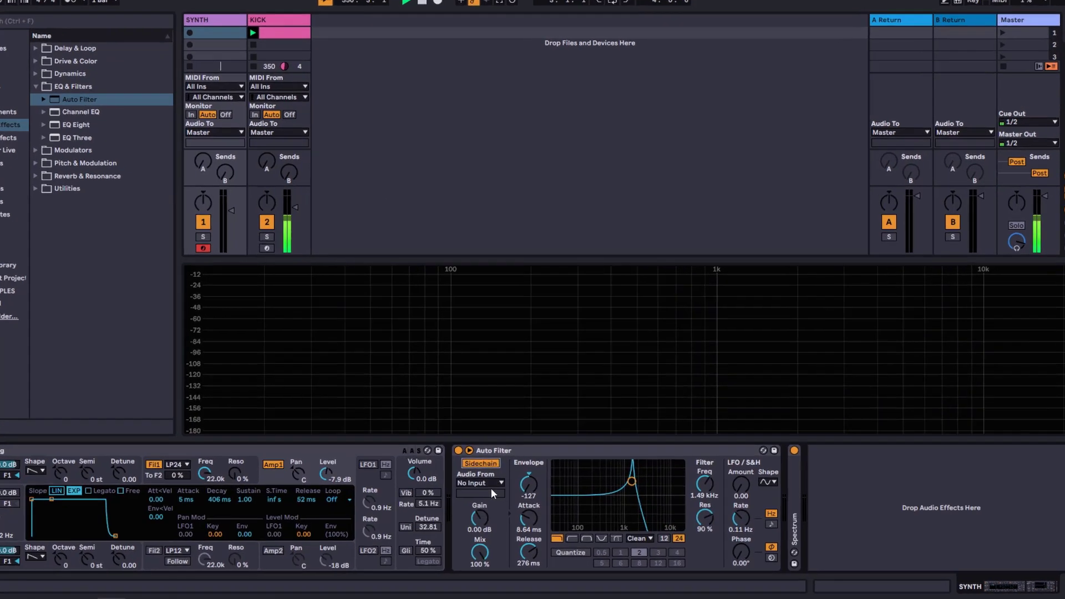
left_click(497, 490)
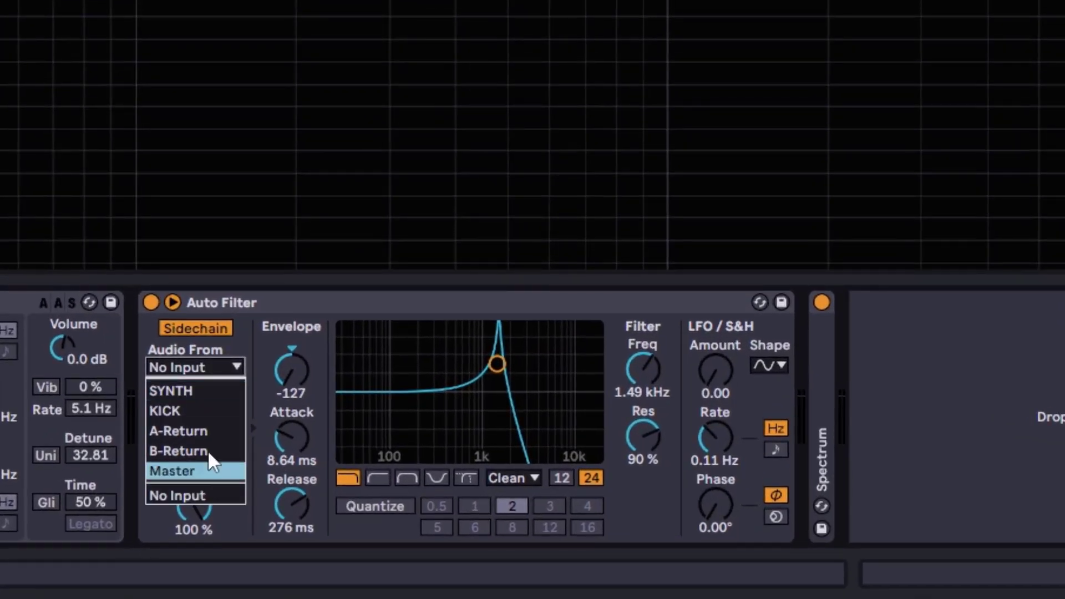
left_click(166, 411)
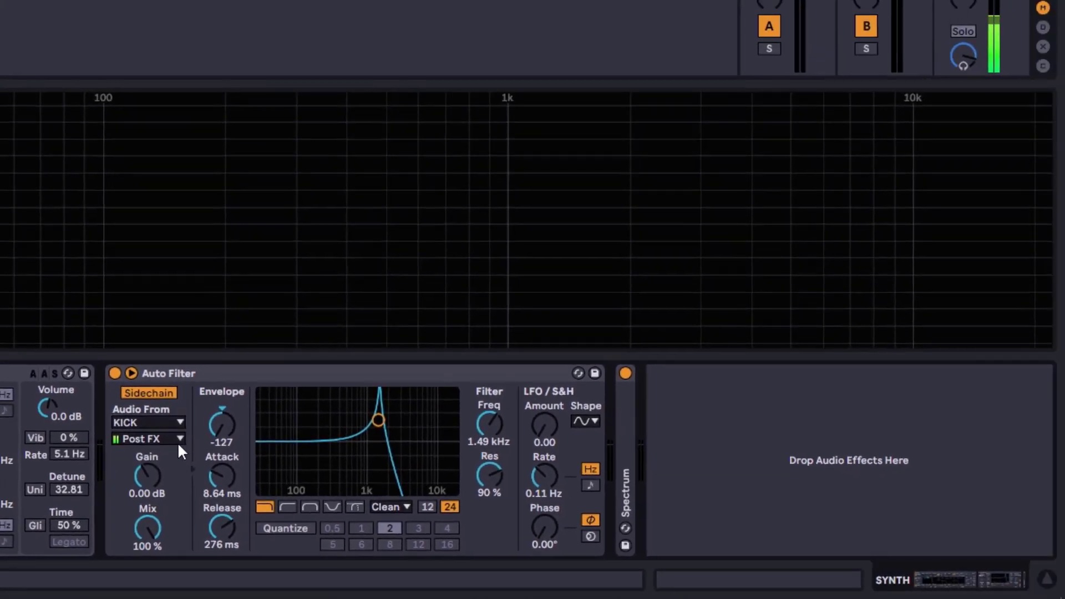
left_click(227, 390)
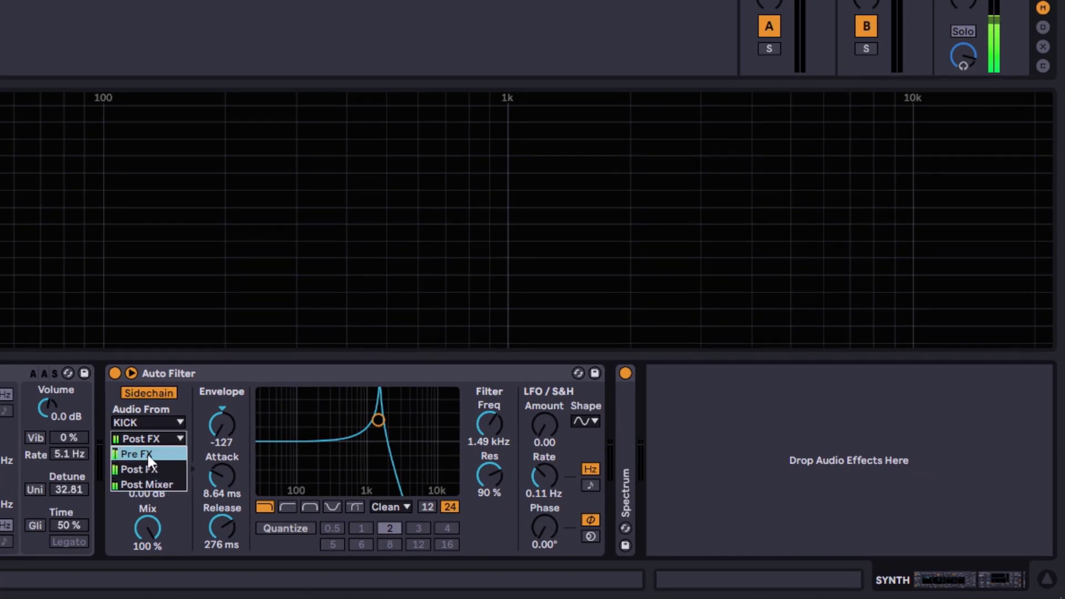
left_click(147, 453)
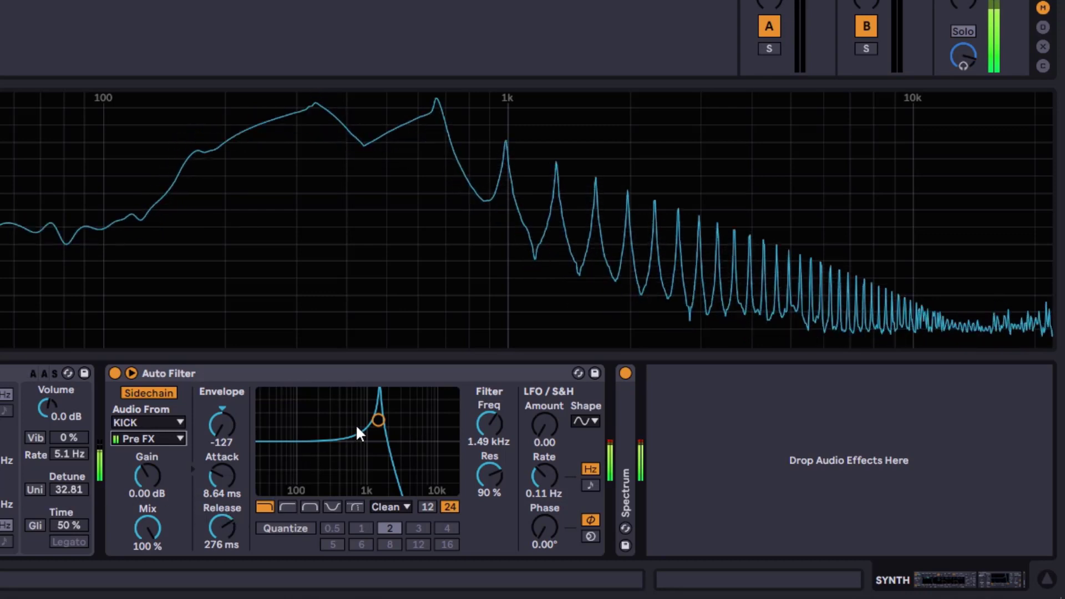
- Set the filter envelope to 3.90 ms Attack and 57.2 ms Release, sidechain gain to 6.22 dB, and the filter to 2.45 kHz with 80% resonance
mouse_move(377, 422)
left_mouse_down()
mouse_move(376, 435)
mouse_move(386, 424)
left_mouse_up()
left_click_drag(225, 478, 222, 541)
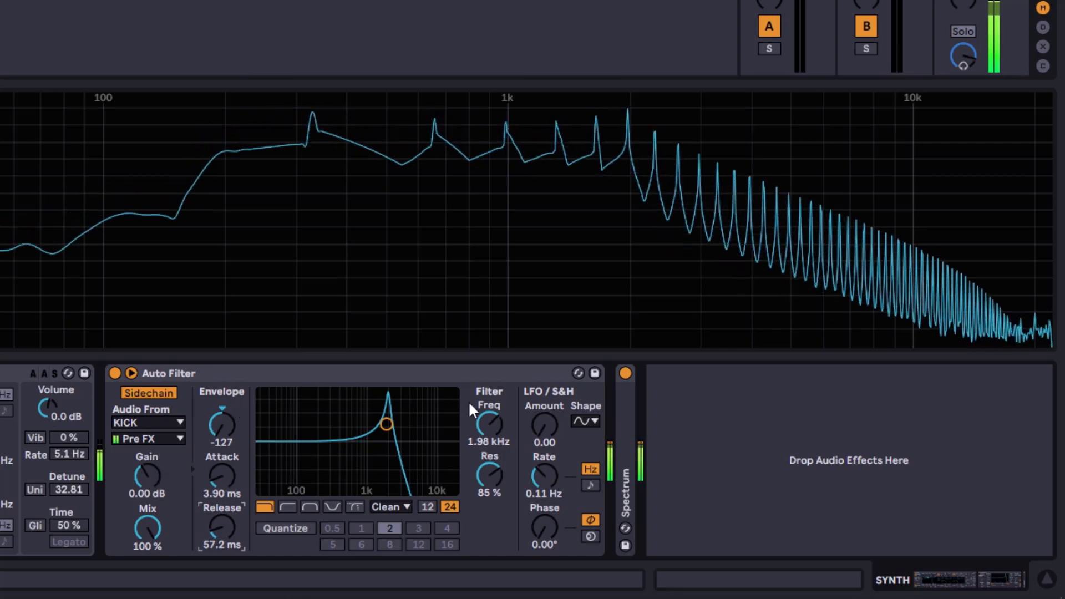
left_click_drag(148, 475, 148, 428)
mouse_move(393, 440)
left_mouse_down()
mouse_move(376, 452)
mouse_move(393, 425)
left_mouse_up()
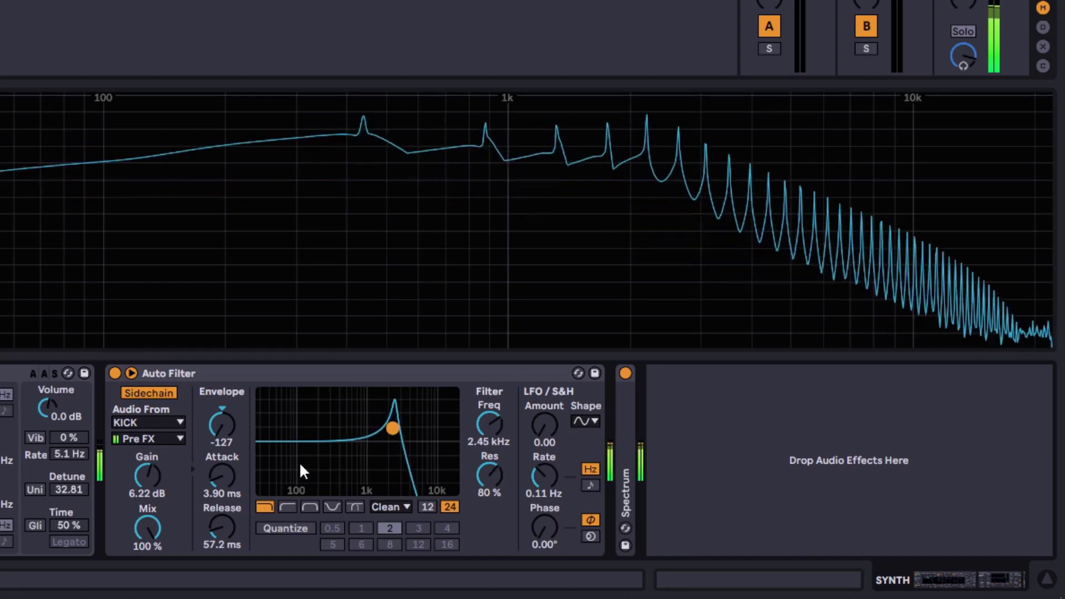
- Set the filter envelope's Attack to 9.35 ms and the filter to 2.92 kHz with 66% resonance, and restart playback
mouse_move(219, 528)
left_mouse_down()
mouse_move(219, 517)
mouse_move(221, 540)
left_mouse_up()
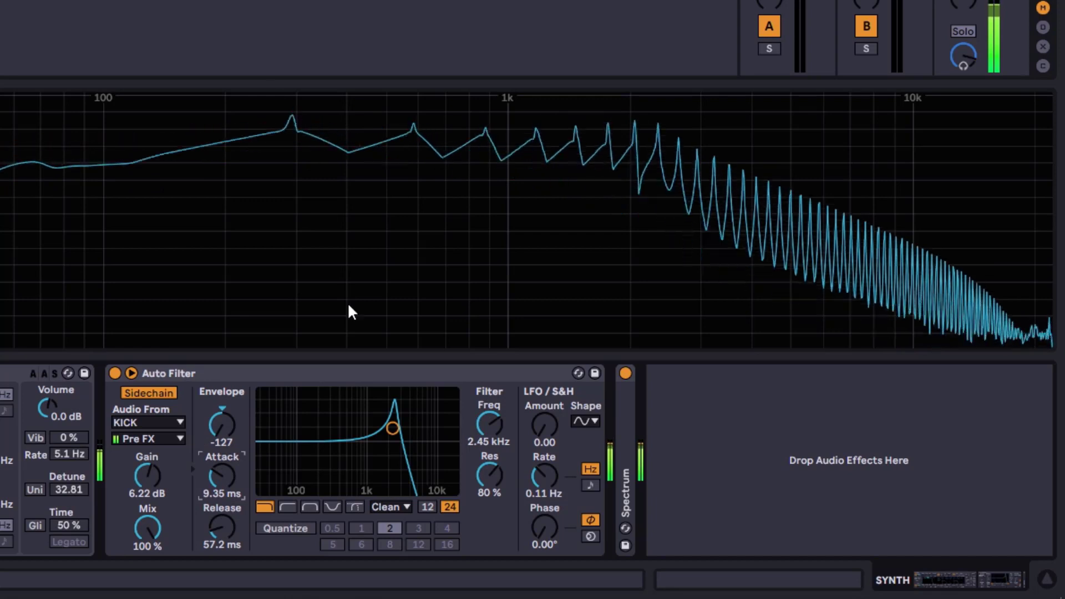
left_click_drag(392, 430, 415, 437)
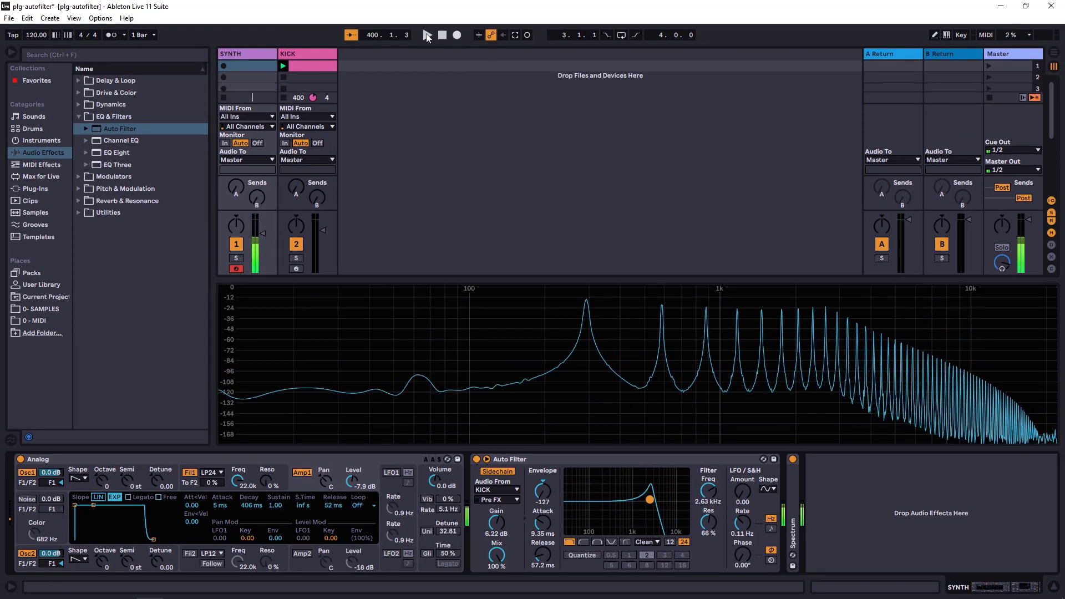
key("space")
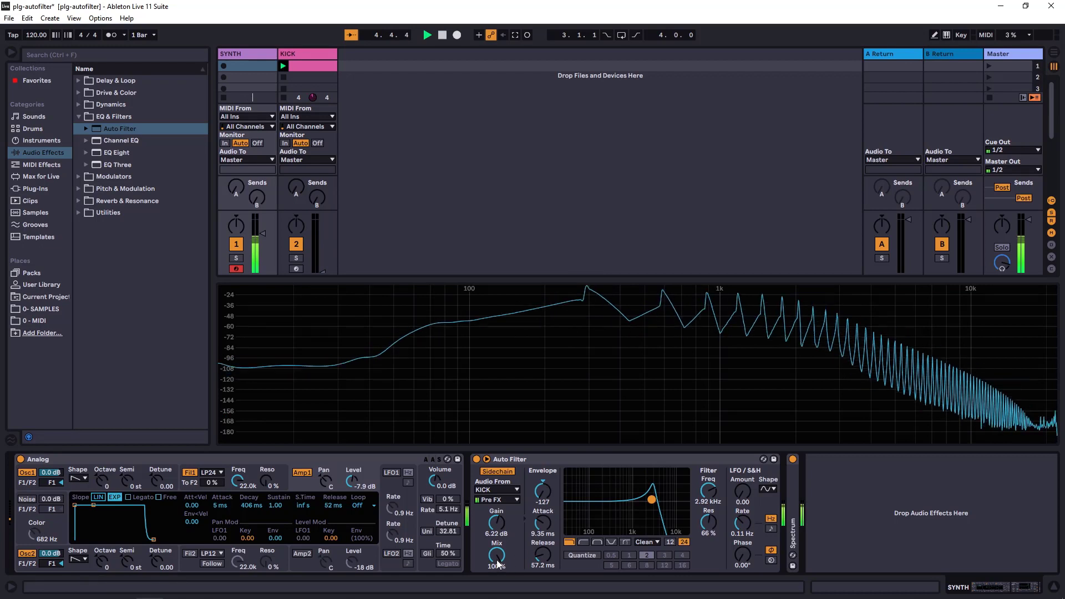
- Audition Auto Filter's Mix at 0% and set it to 50%
left_click_drag(496, 555, 517, 562)
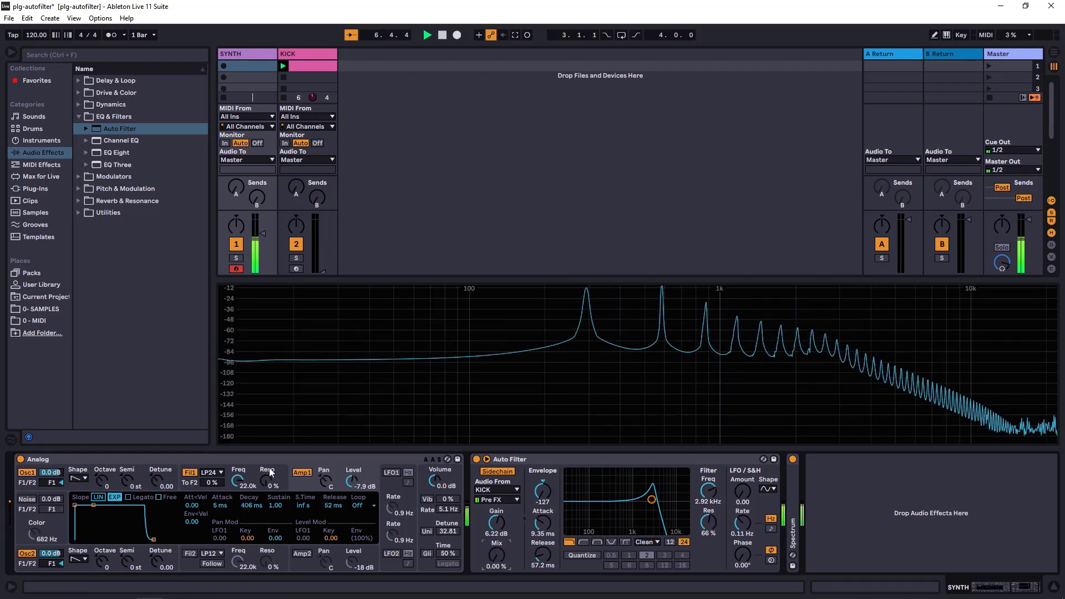
left_click_drag(499, 555, 499, 530)
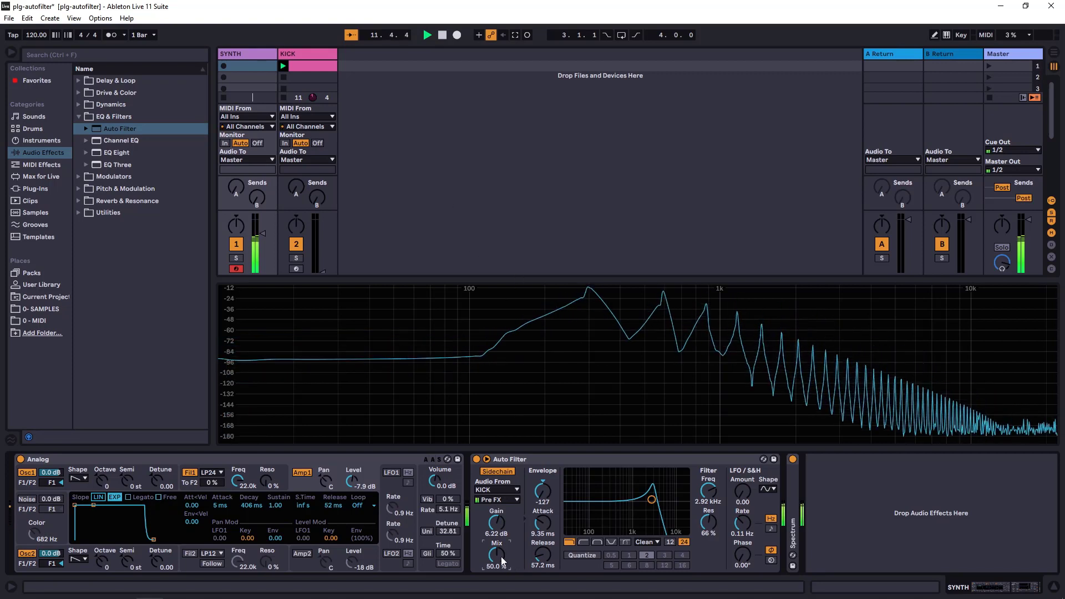
mouse_move(501, 558)
left_mouse_down()
mouse_move(501, 521)
mouse_move(501, 557)
left_mouse_up()
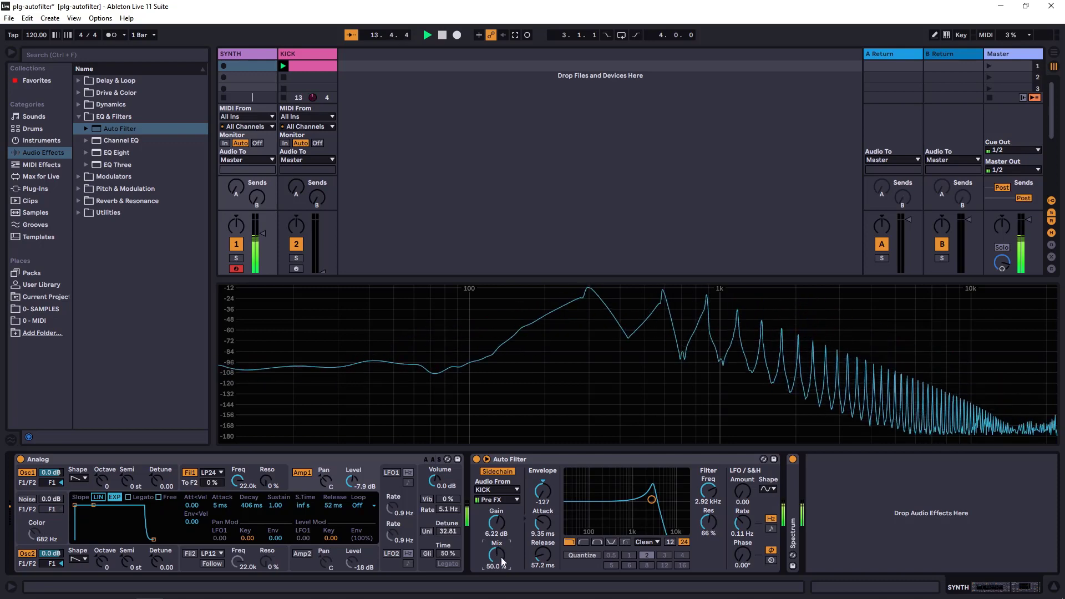